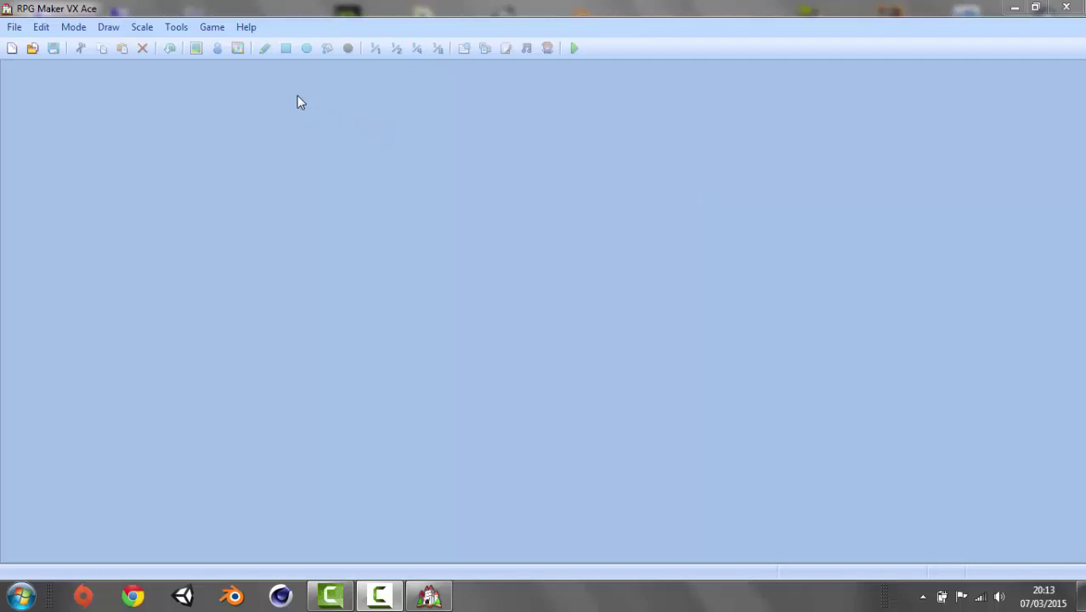
Step: Create a new RPG Maker project with the folder name Projet Youtube
{"action": "left_click", "coordinate": [14, 27]}
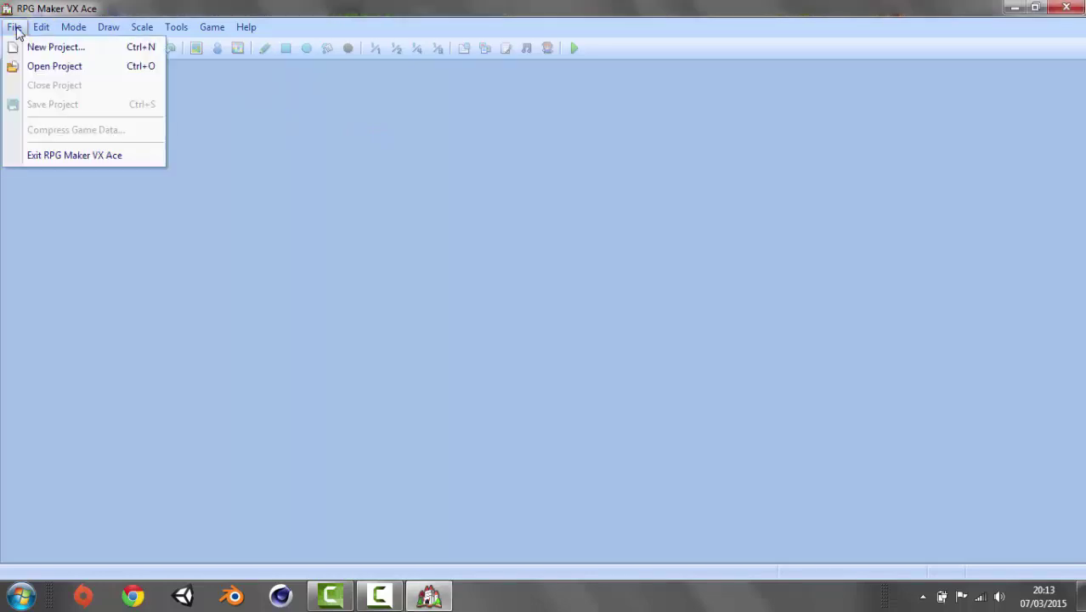
{"action": "left_click", "coordinate": [55, 48]}
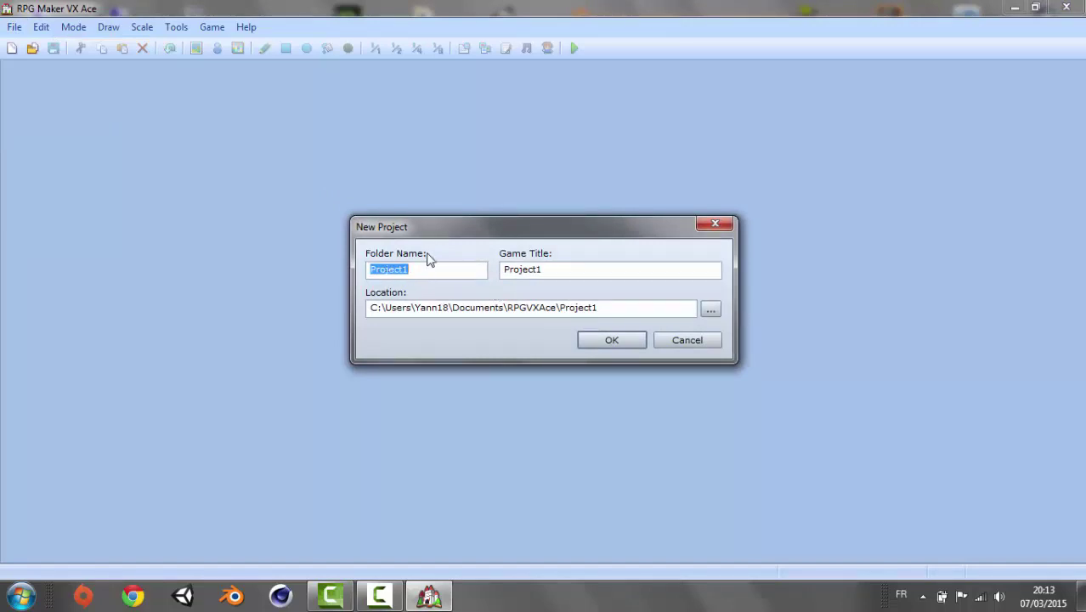
{"action": "type", "text": "Pro"}
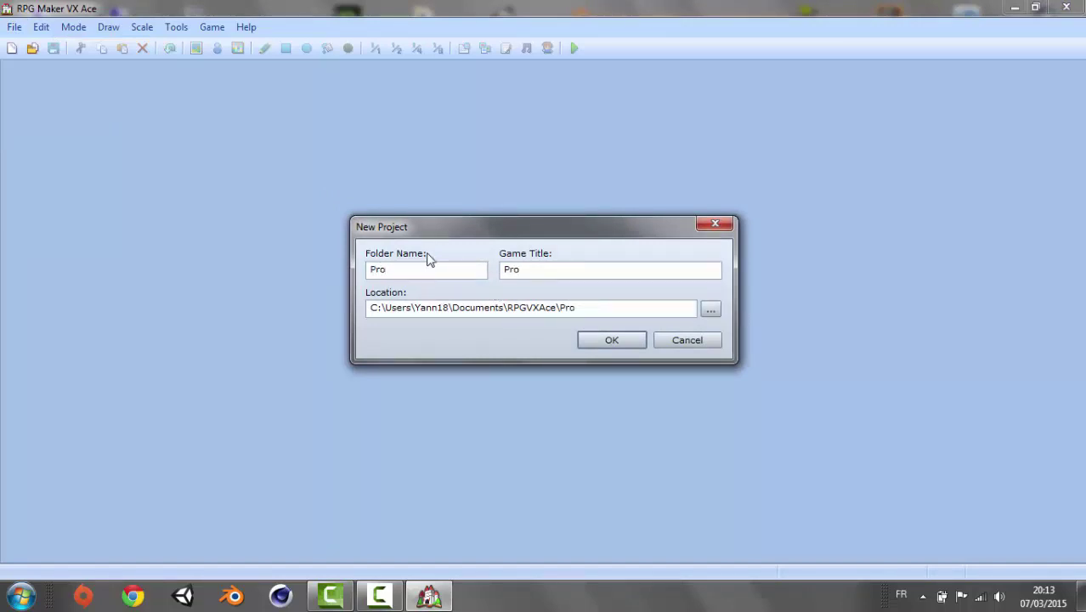
{"action": "type", "text": "jet"}
{"action": "type", "text": "outur"}
{"action": "type", "text": "tu"}
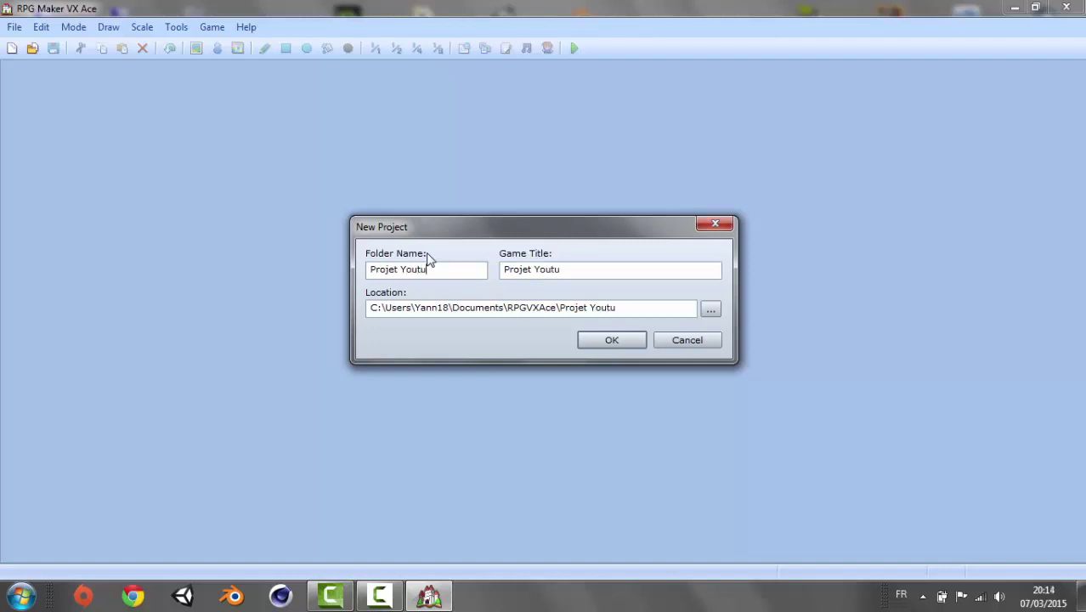
{"action": "type", "text": "be"}
{"action": "left_click", "coordinate": [605, 340]}
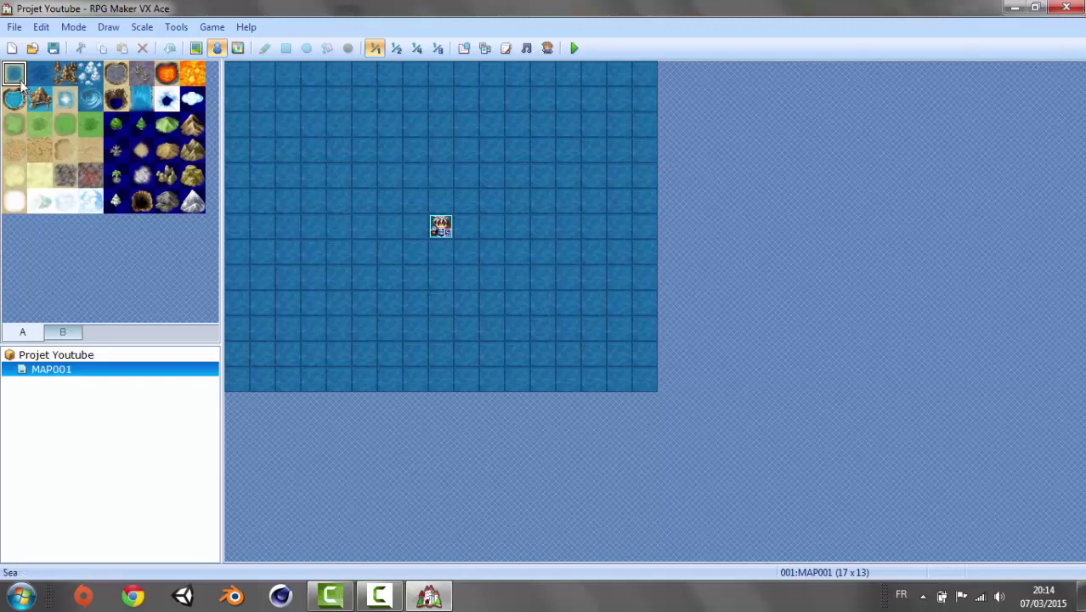
Step: Try painting Deep Sea columns onto the map, then undo them
{"action": "mouse_move", "coordinate": [17, 81]}
{"action": "left_mouse_down"}
{"action": "mouse_move", "coordinate": [19, 176]}
{"action": "mouse_move", "coordinate": [17, 77]}
{"action": "left_mouse_up"}
{"action": "left_click", "coordinate": [192, 98]}
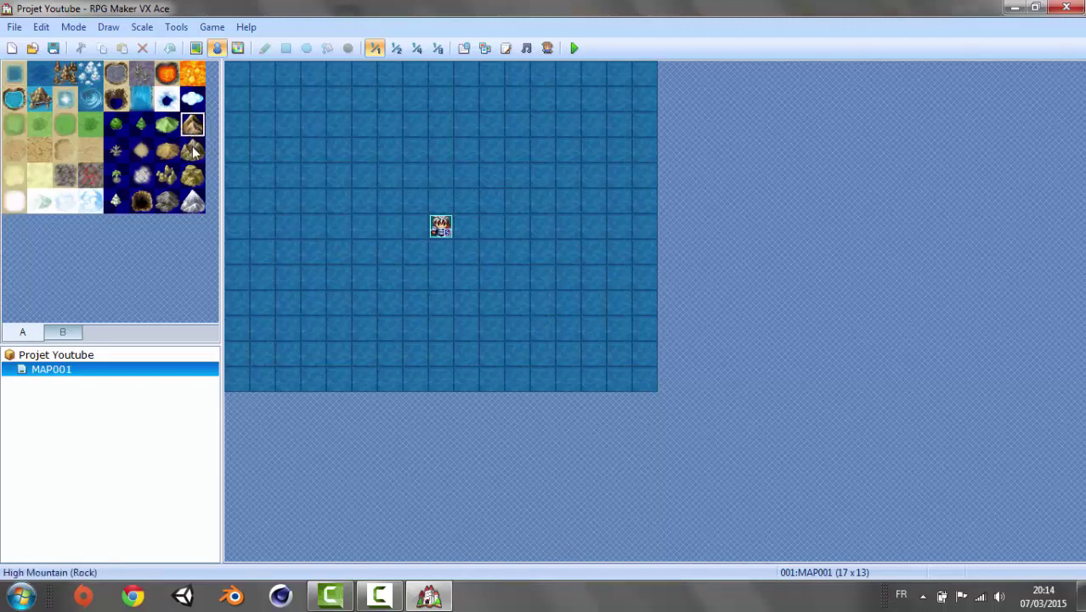
{"action": "left_click", "coordinate": [13, 75]}
{"action": "left_click_drag", "start_coordinate": [13, 75], "coordinate": [45, 77]}
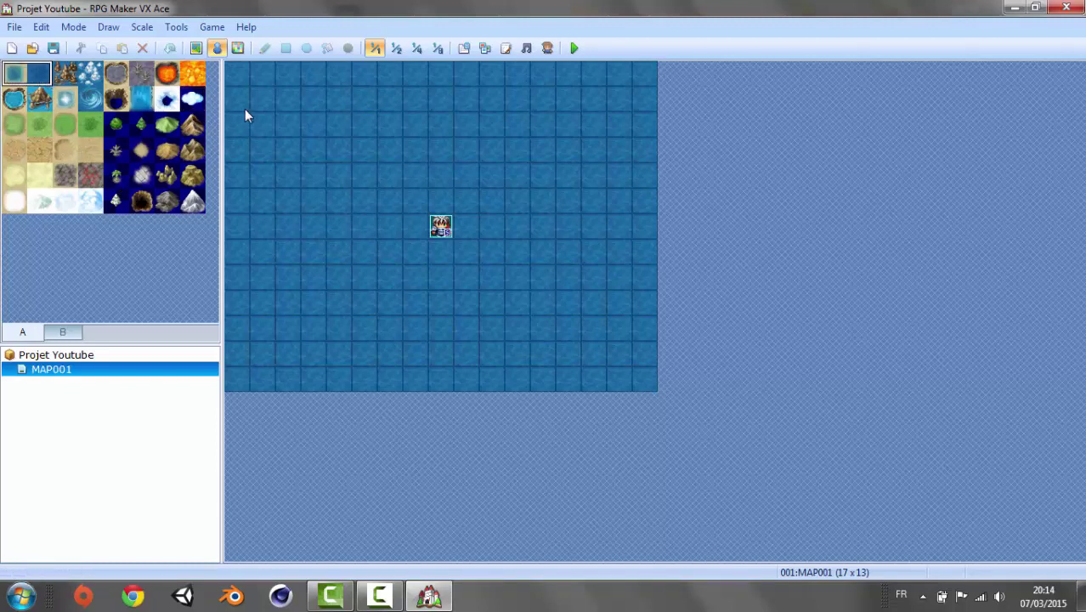
{"action": "left_click", "coordinate": [195, 48]}
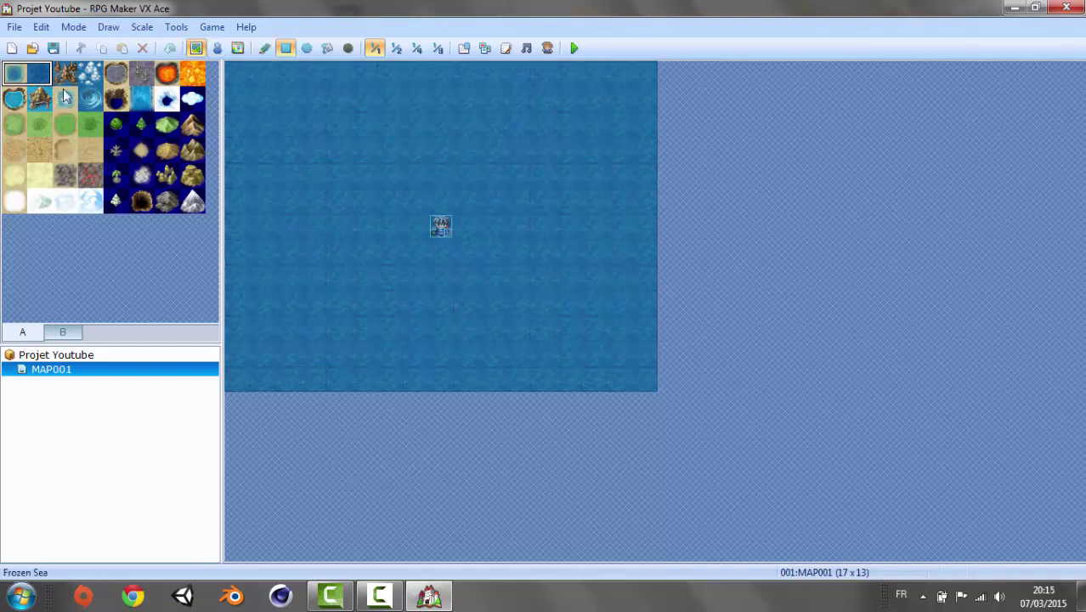
{"action": "mouse_move", "coordinate": [274, 105]}
{"action": "left_mouse_down"}
{"action": "mouse_move", "coordinate": [582, 376]}
{"action": "mouse_move", "coordinate": [554, 274]}
{"action": "left_mouse_up"}
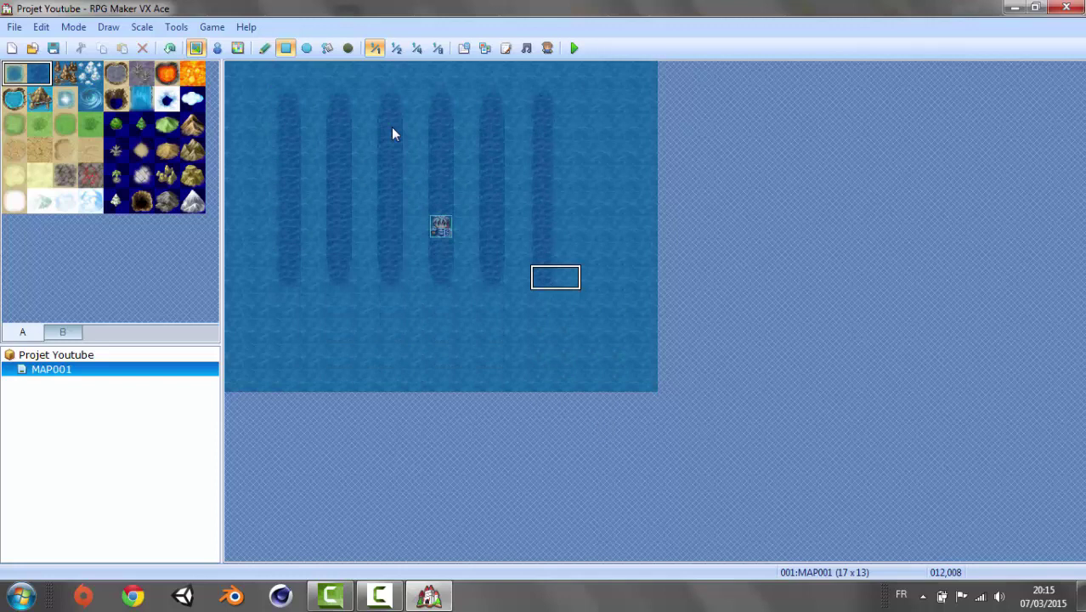
{"action": "left_click", "coordinate": [264, 47]}
{"action": "left_click_drag", "start_coordinate": [260, 171], "coordinate": [308, 173]}
{"action": "key", "text": "ctrl+z"}
{"action": "key", "text": "ctrl+z"}
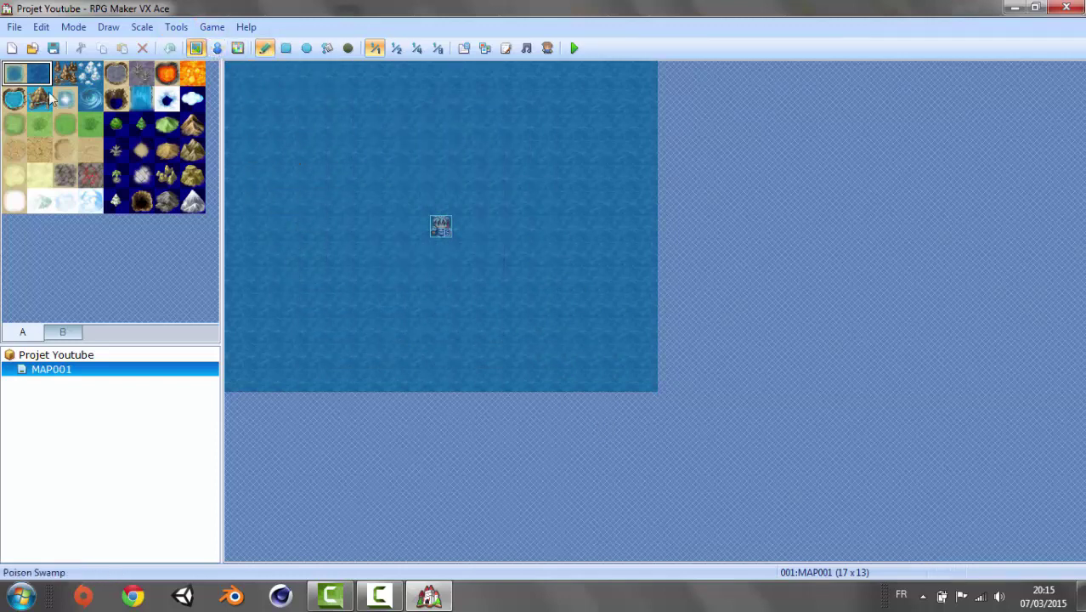
Step: Stamp the entire tile palette onto MAP001's top-left corner
{"action": "left_click", "coordinate": [15, 73]}
{"action": "left_click_drag", "start_coordinate": [15, 73], "coordinate": [217, 243]}
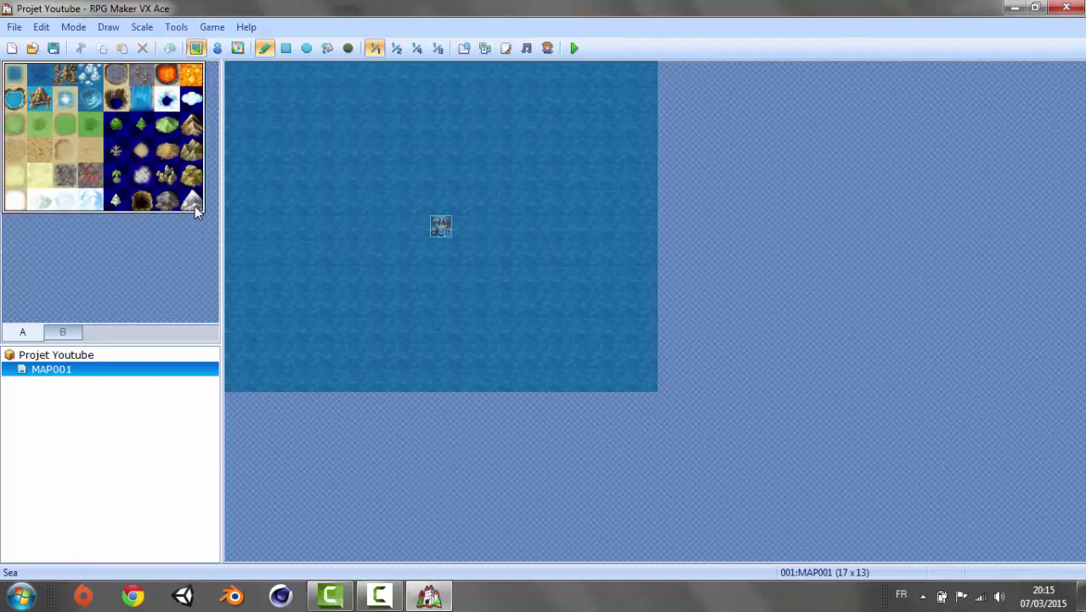
{"action": "left_click", "coordinate": [245, 82]}
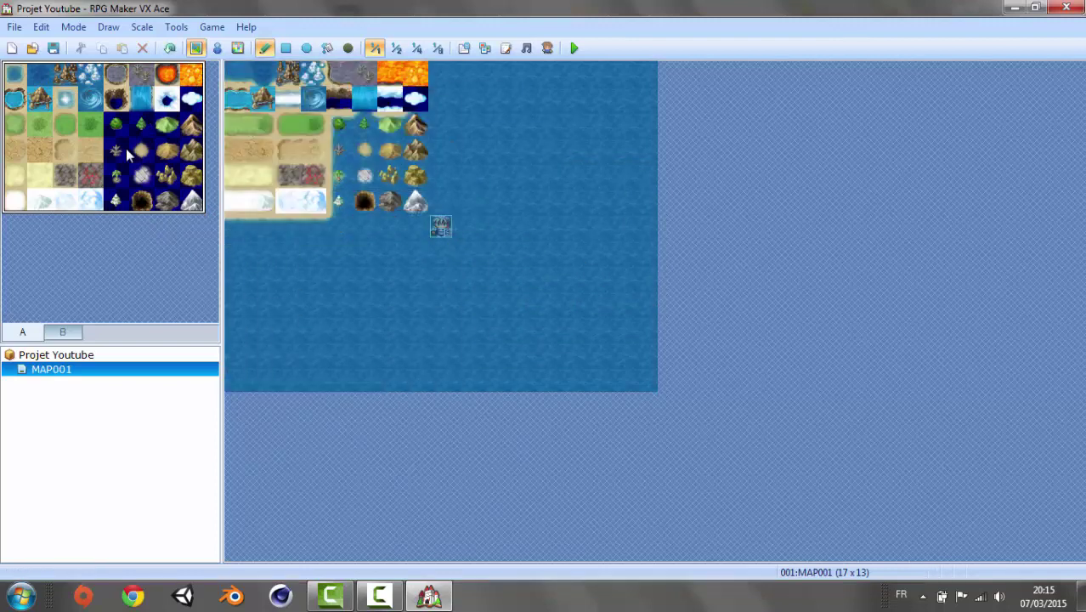
Step: Scatter rock tiles across the sea as small reefs
{"action": "left_click", "coordinate": [65, 73]}
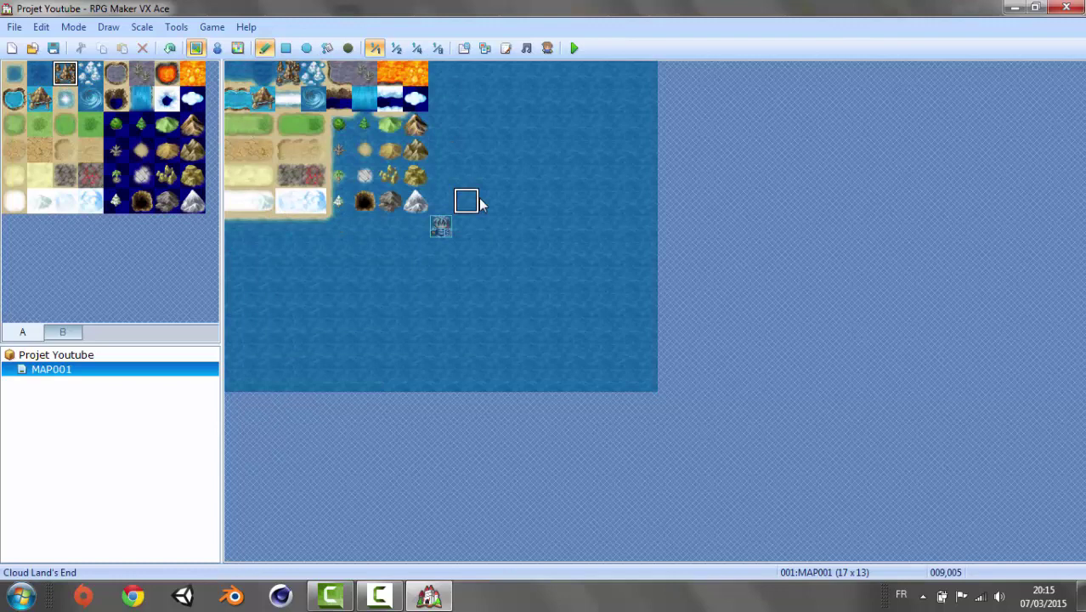
{"action": "left_click", "coordinate": [569, 175]}
{"action": "left_click", "coordinate": [569, 228]}
{"action": "left_click_drag", "start_coordinate": [517, 277], "coordinate": [491, 277]}
{"action": "left_click_drag", "start_coordinate": [467, 353], "coordinate": [441, 353]}
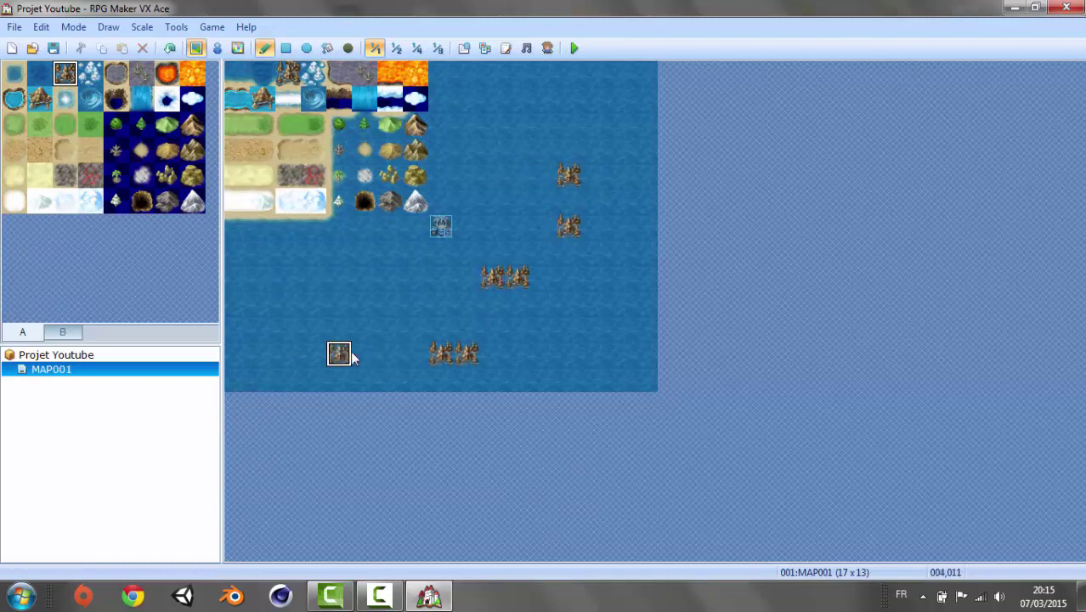
{"action": "left_click_drag", "start_coordinate": [339, 353], "coordinate": [339, 327]}
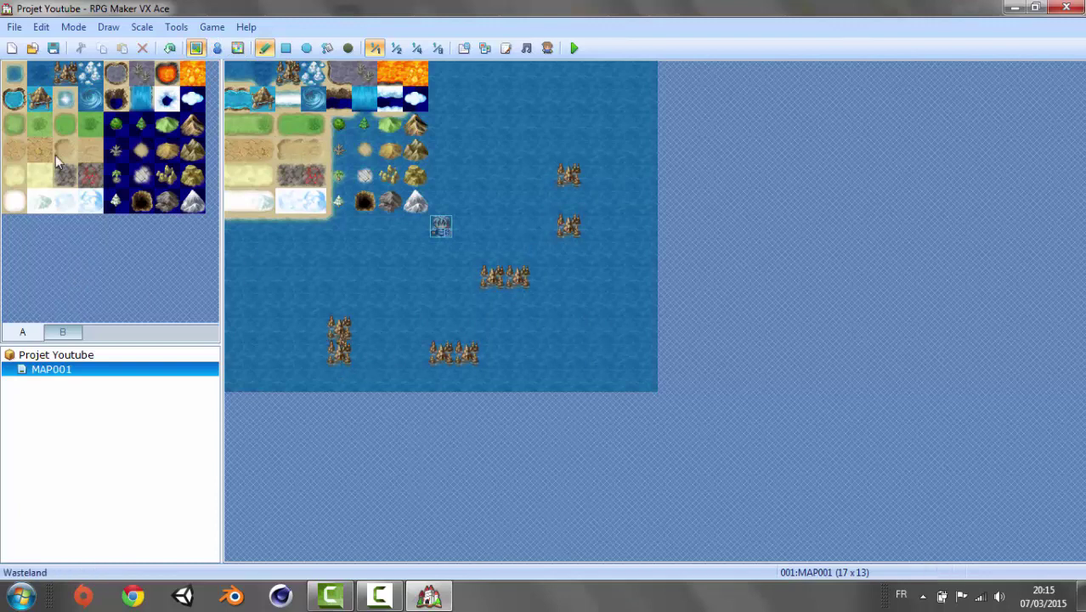
{"action": "left_click_drag", "start_coordinate": [90, 125], "coordinate": [106, 142]}
{"action": "left_click", "coordinate": [90, 125]}
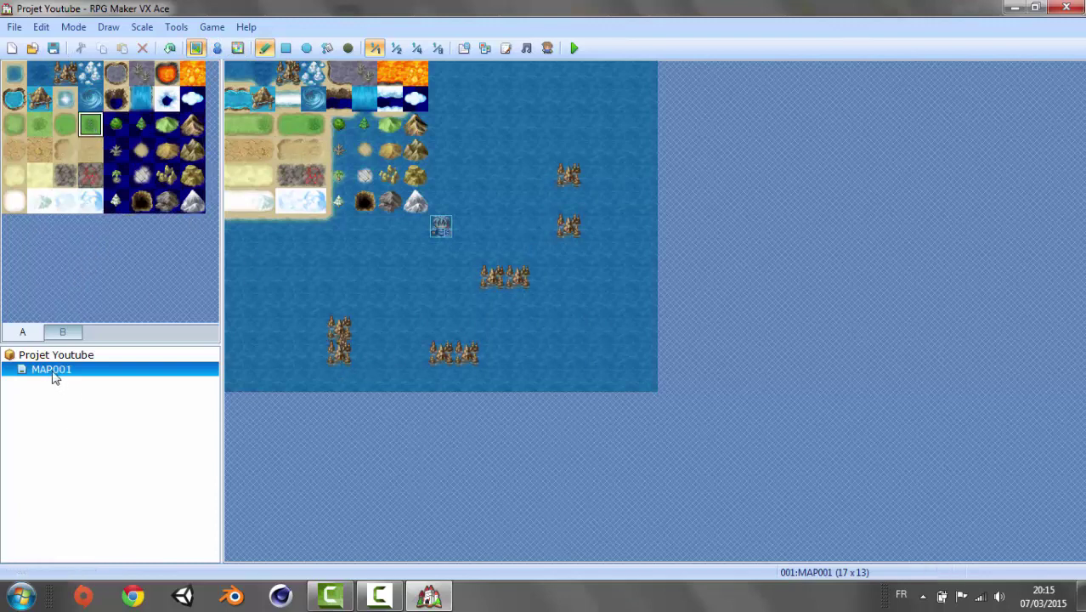
Step: Rename MAP001 to Plaine in its Map Properties
{"action": "right_click", "coordinate": [53, 371]}
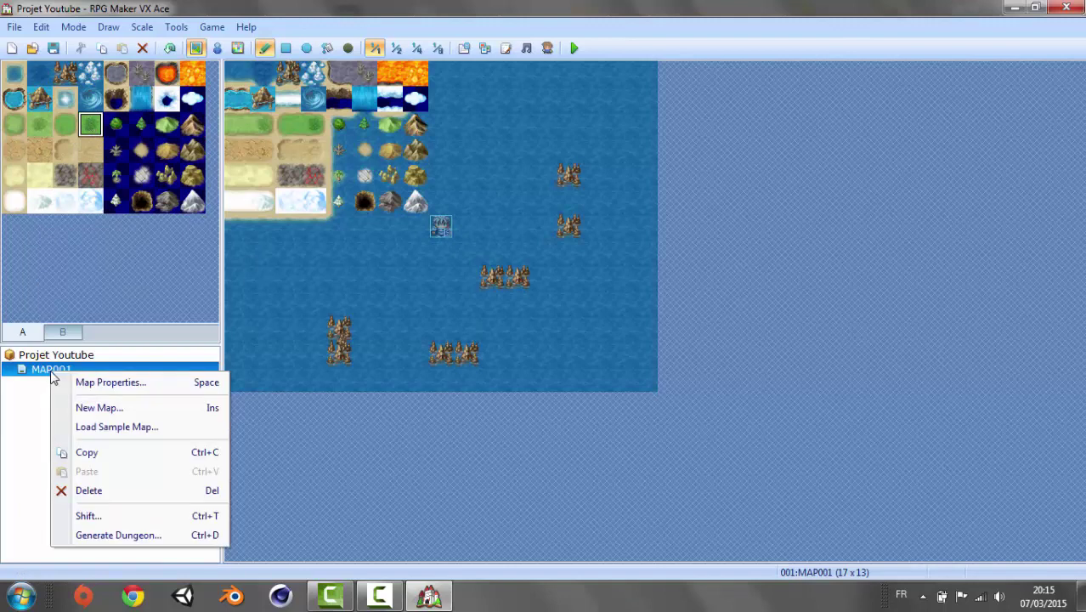
{"action": "left_click", "coordinate": [116, 387]}
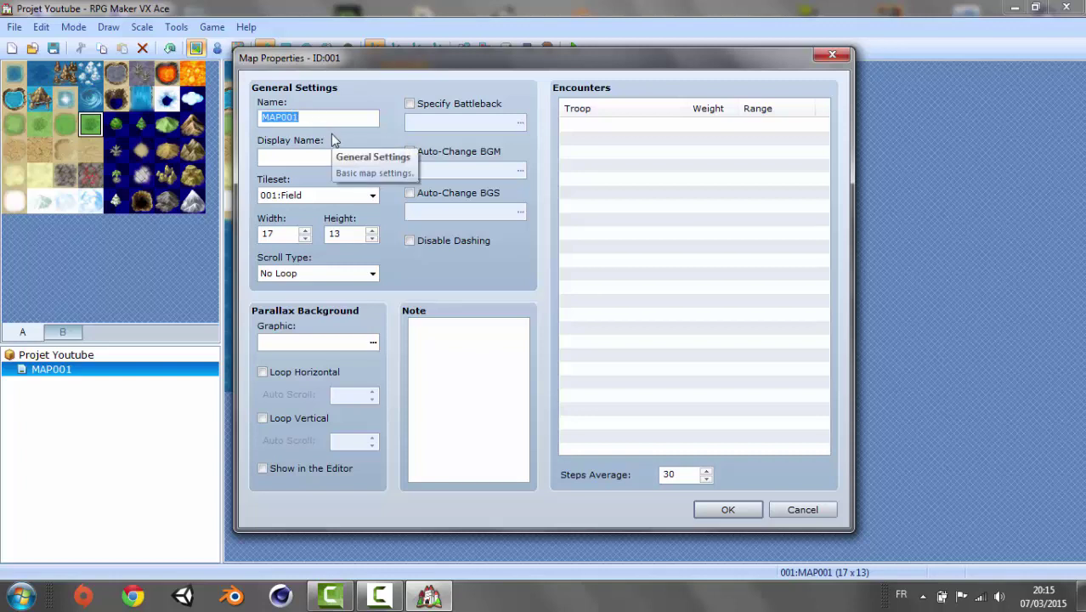
{"action": "type", "text": "Plaine"}
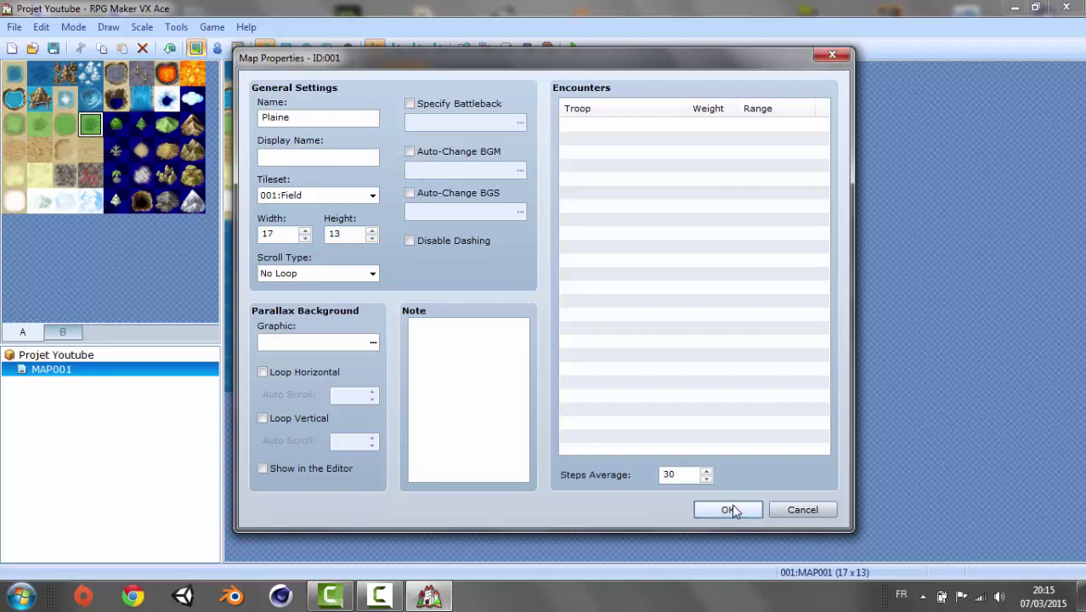
{"action": "left_click", "coordinate": [306, 154]}
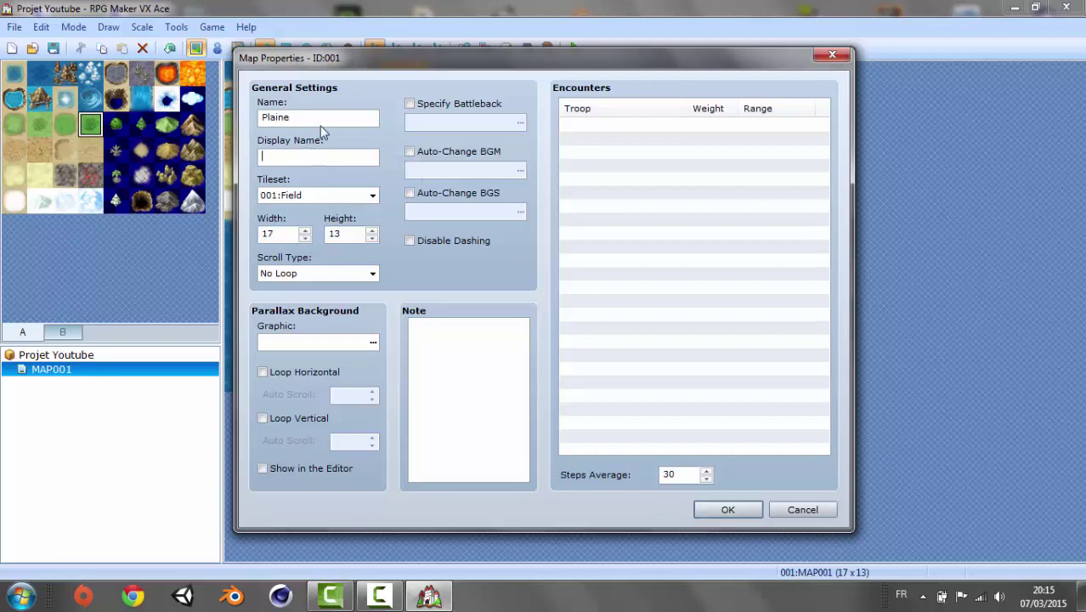
{"action": "double_click", "coordinate": [315, 119]}
{"action": "left_click", "coordinate": [316, 120]}
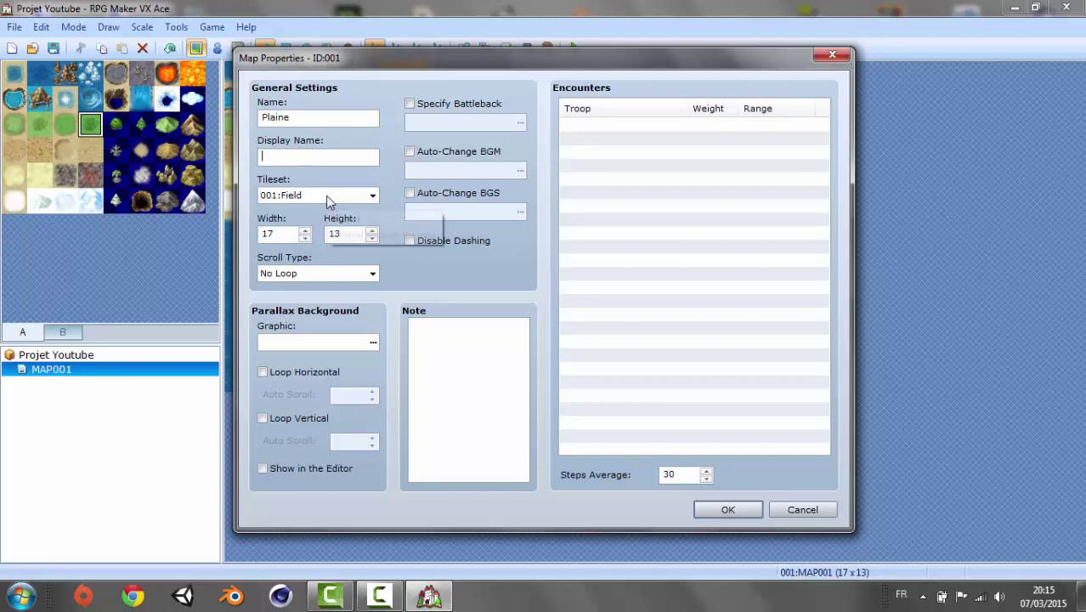
Step: Give the map the 002:Exterior tileset and a 30×25 size, and enable Auto-Change BGM
{"action": "left_click", "coordinate": [313, 197]}
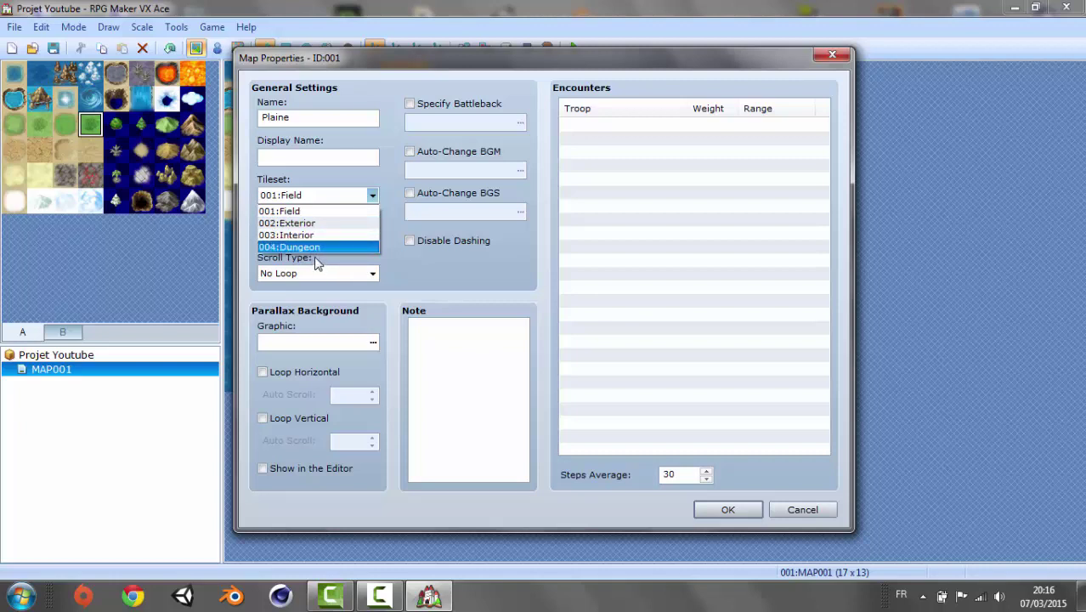
{"action": "left_click", "coordinate": [299, 225]}
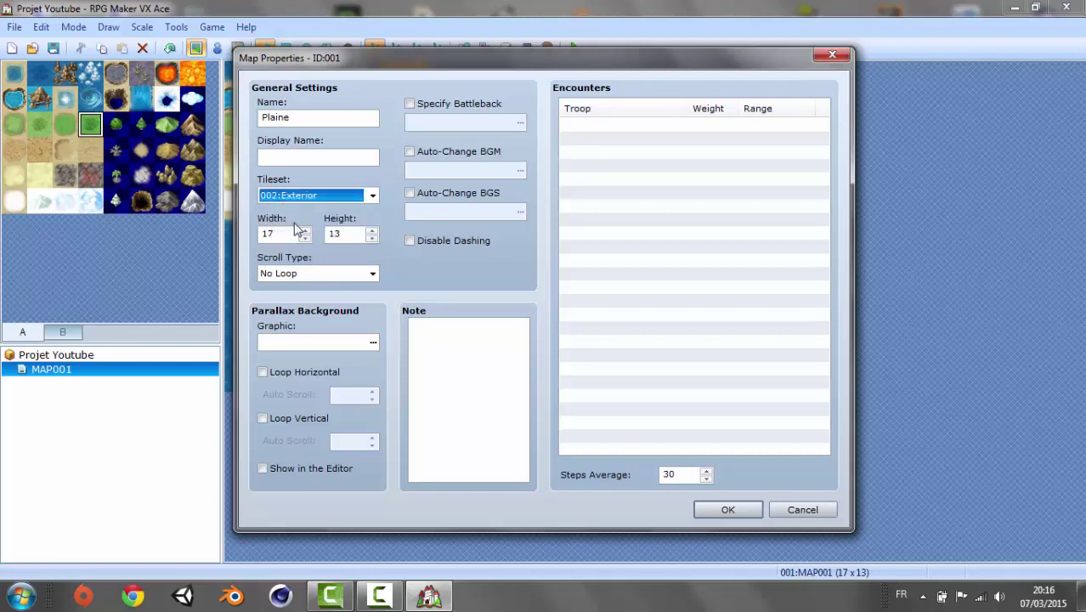
{"action": "left_click", "coordinate": [304, 231]}
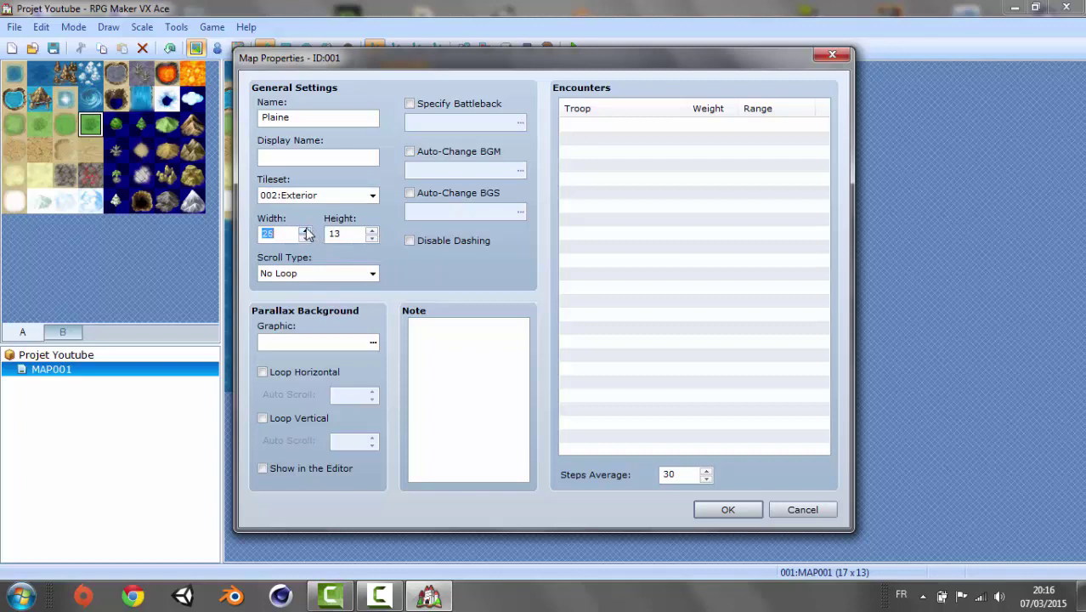
{"action": "left_click", "coordinate": [304, 231]}
{"action": "left_click", "coordinate": [373, 232]}
{"action": "left_click", "coordinate": [411, 154]}
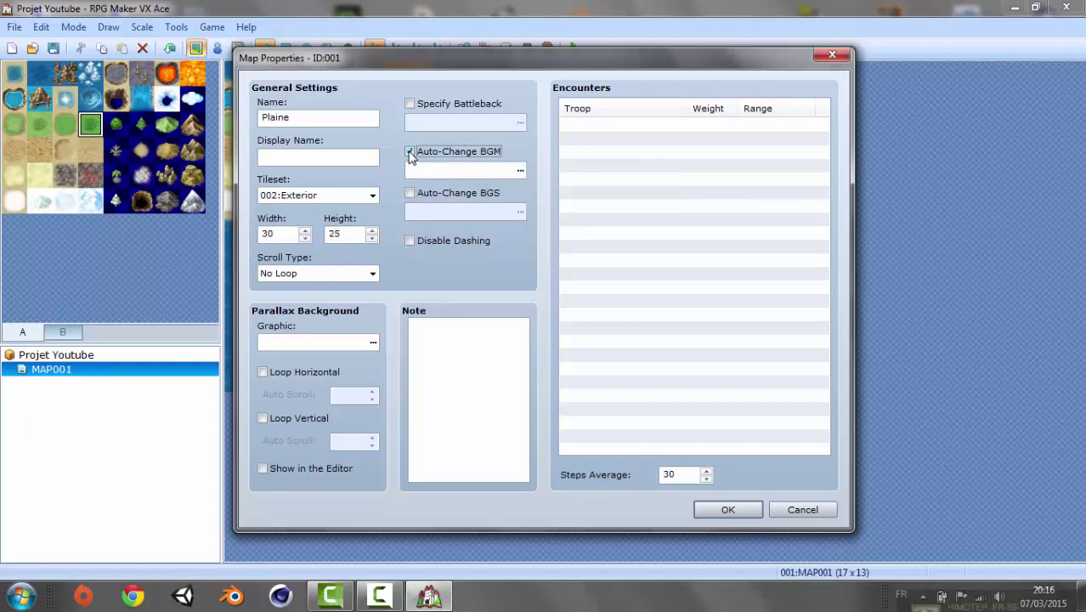
{"action": "left_click", "coordinate": [518, 174]}
Step: Choose Town5 at 0% volume as the map's music and apply the map properties
{"action": "left_click", "coordinate": [503, 169]}
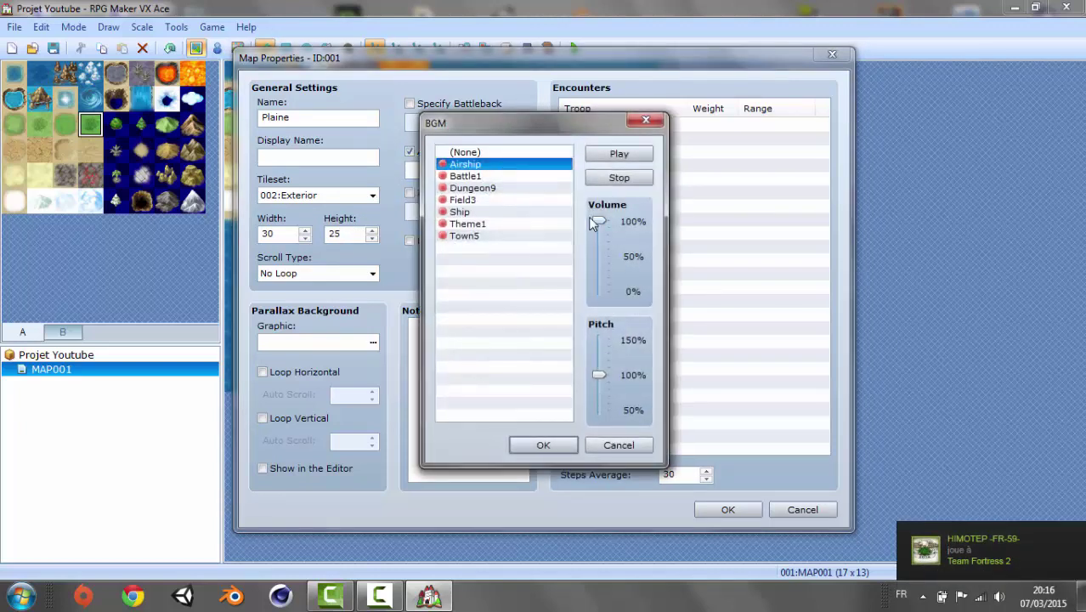
{"action": "left_click", "coordinate": [607, 264]}
{"action": "left_click_drag", "start_coordinate": [600, 262], "coordinate": [600, 285]}
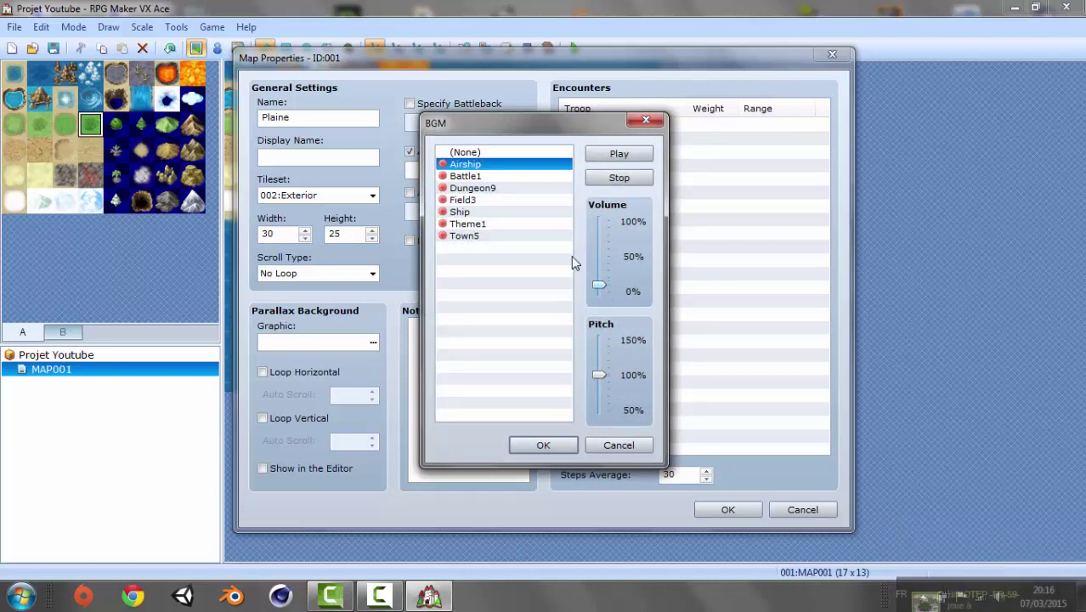
{"action": "left_click", "coordinate": [482, 176]}
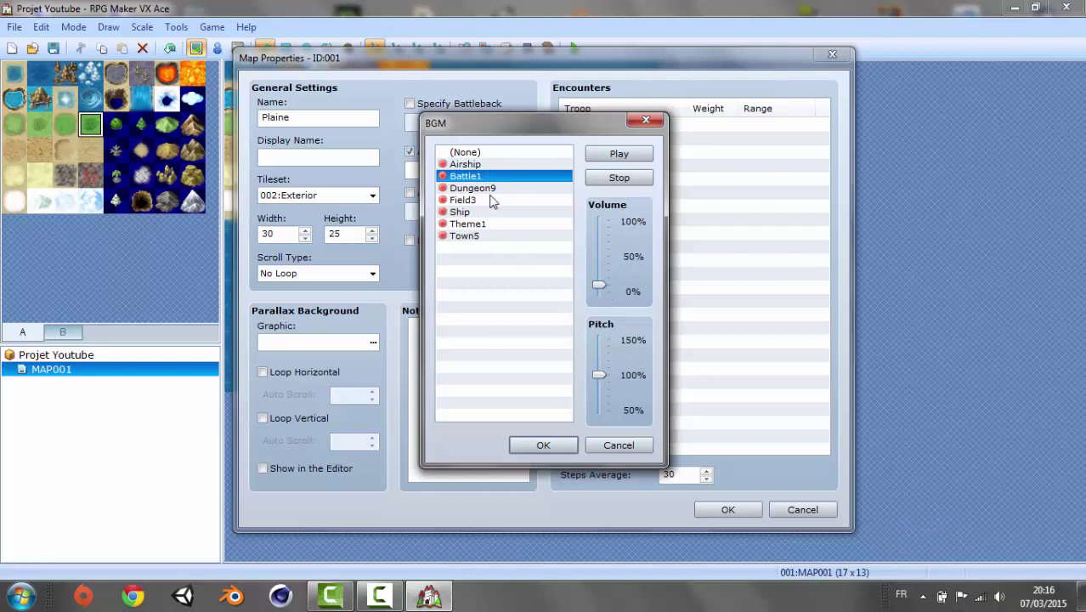
{"action": "left_click", "coordinate": [480, 226]}
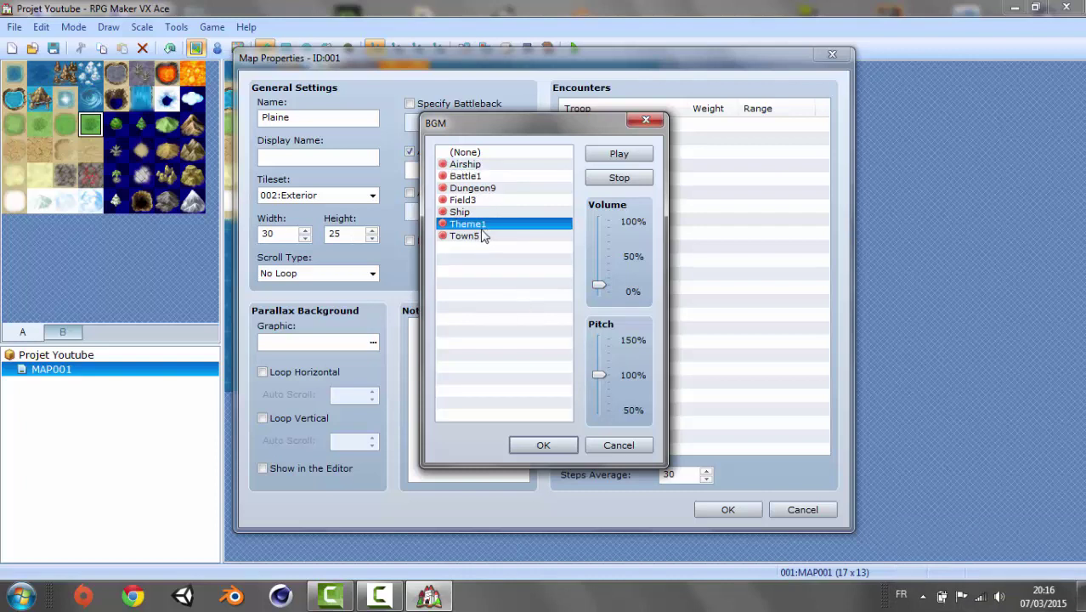
{"action": "left_click", "coordinate": [478, 236]}
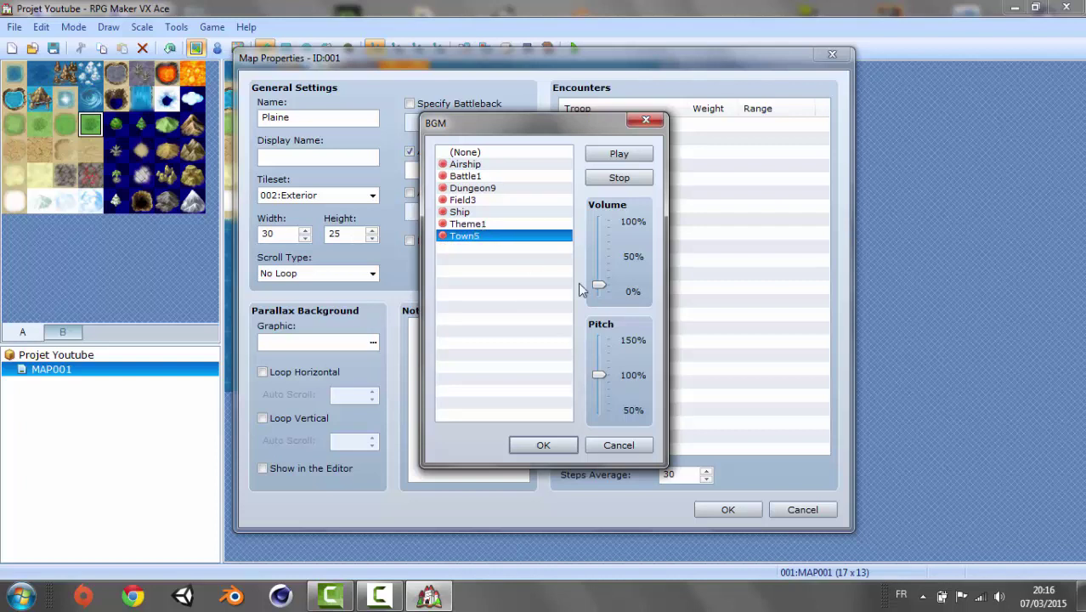
{"action": "left_click_drag", "start_coordinate": [599, 287], "coordinate": [599, 292]}
{"action": "left_click", "coordinate": [478, 238]}
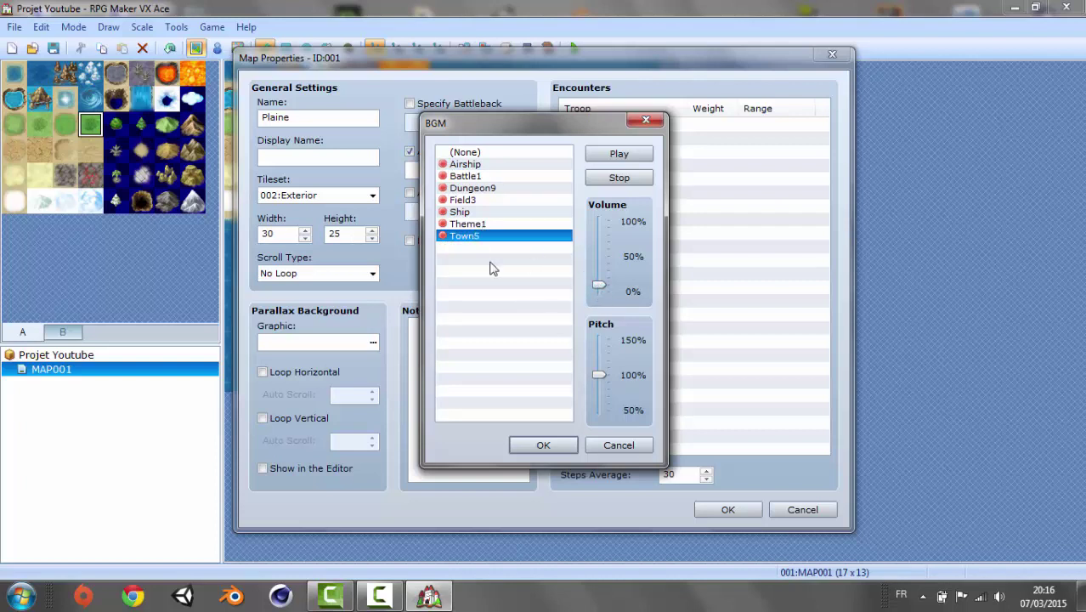
{"action": "left_click", "coordinate": [543, 445]}
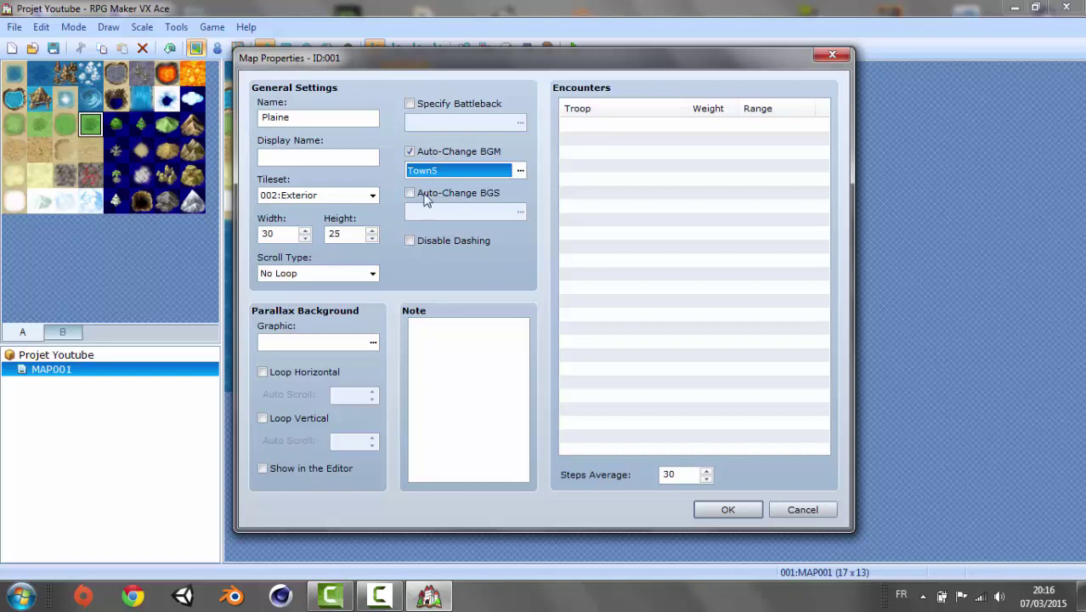
{"action": "left_click", "coordinate": [727, 509]}
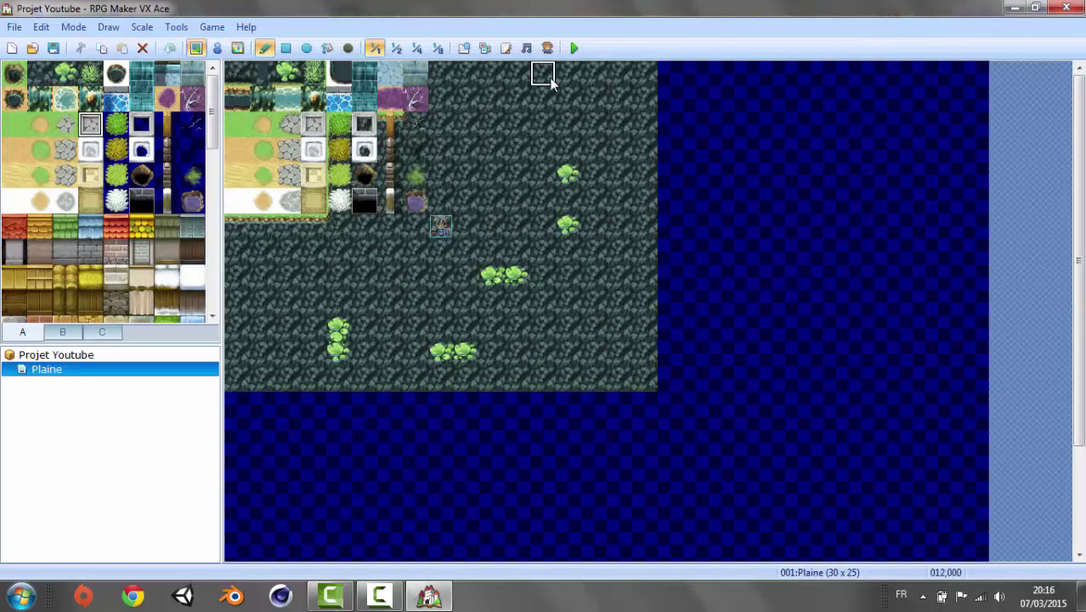
Step: Save Projet Youtube when prompted, playtest Plaine, and close the test window
{"action": "left_click", "coordinate": [574, 48]}
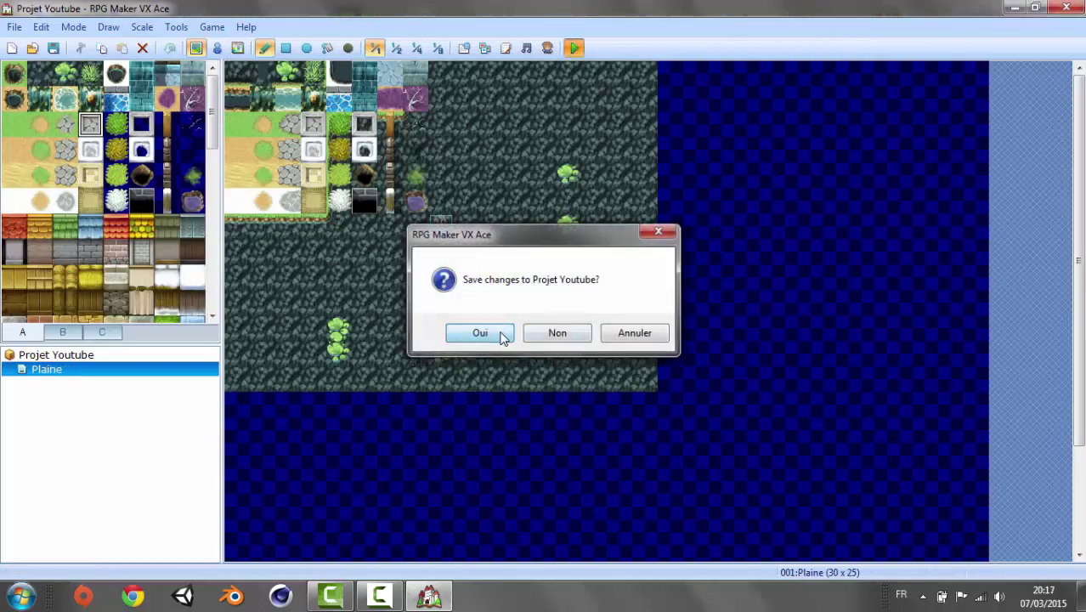
{"action": "left_click", "coordinate": [480, 334]}
{"action": "left_click", "coordinate": [747, 119]}
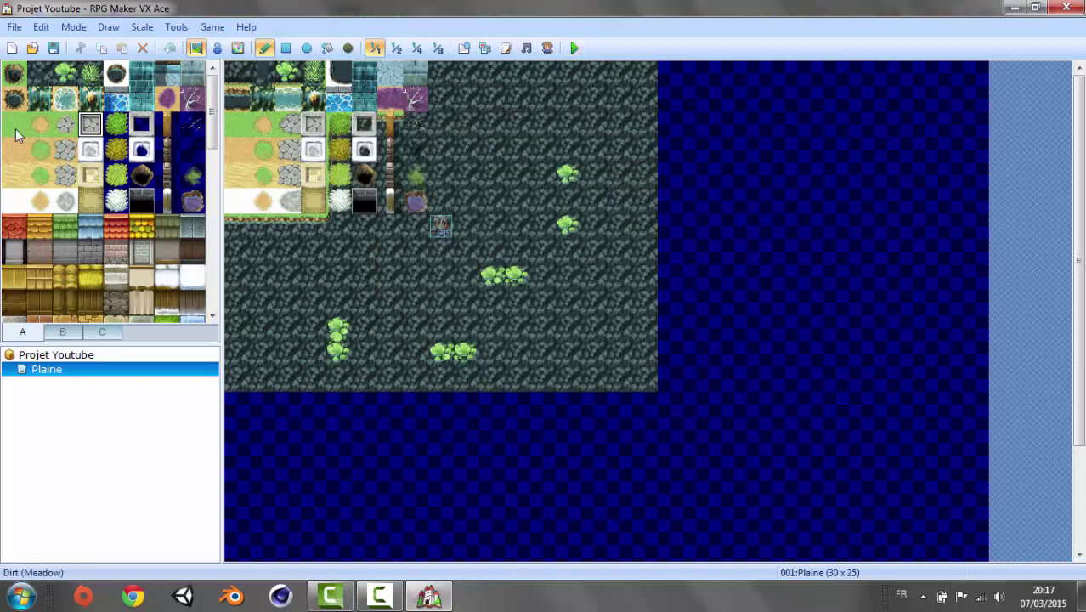
{"action": "scroll", "coordinate": [166, 297], "scroll_direction": "down", "scroll_amount": 3}
{"action": "scroll", "coordinate": [164, 283], "scroll_direction": "up", "scroll_amount": 3}
{"action": "scroll", "coordinate": [849, 289], "scroll_direction": "down", "scroll_amount": 3}
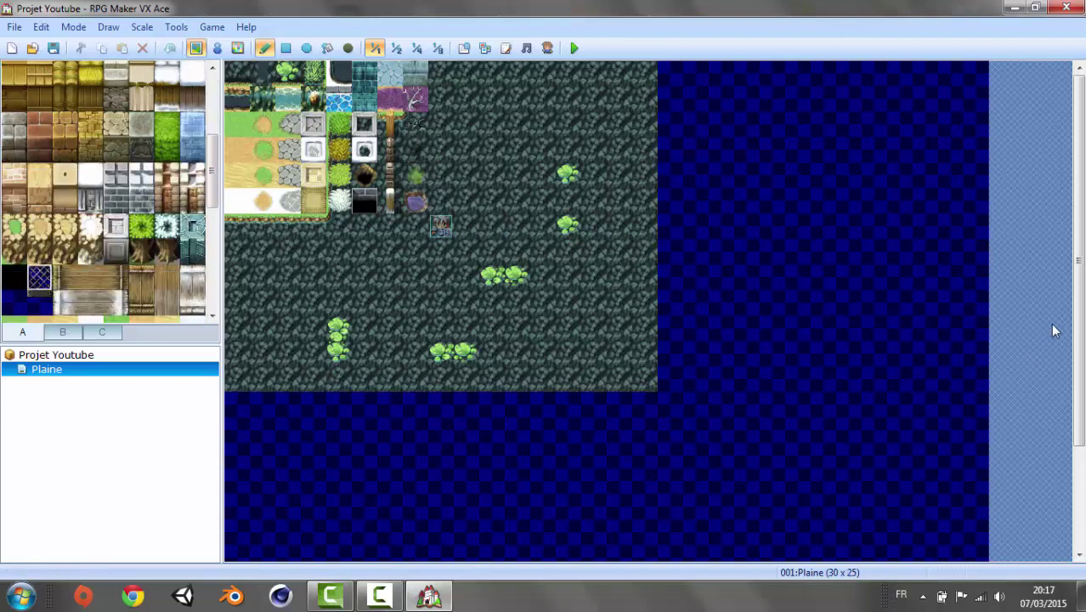
{"action": "mouse_move", "coordinate": [1075, 328]}
{"action": "left_mouse_down"}
{"action": "mouse_move", "coordinate": [1073, 432]}
{"action": "mouse_move", "coordinate": [1058, 222]}
{"action": "left_mouse_up"}
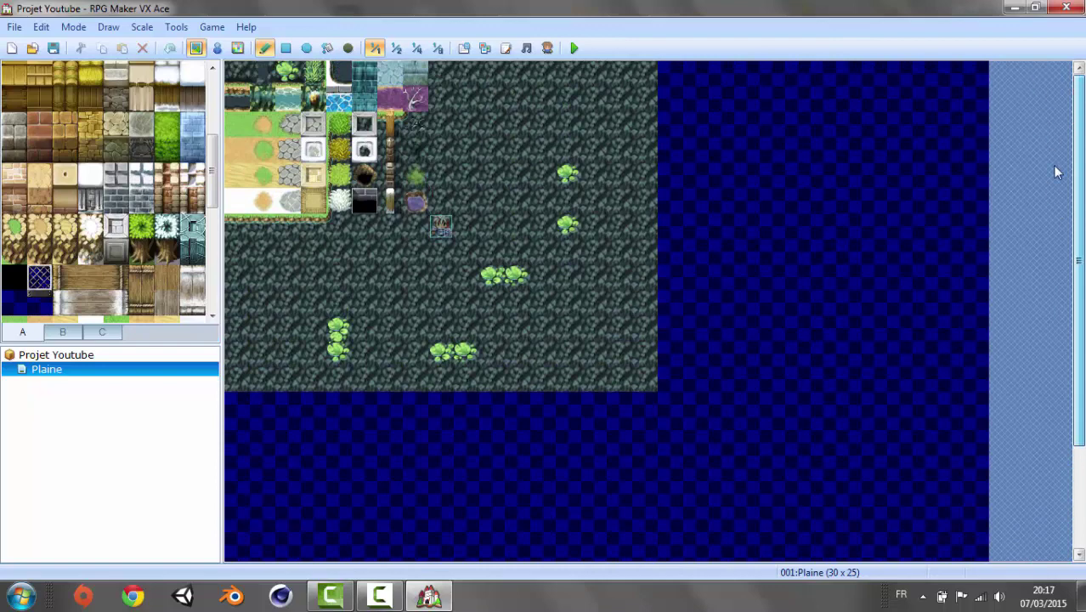
{"action": "scroll", "coordinate": [1057, 173], "scroll_direction": "down", "scroll_amount": 3}
{"action": "scroll", "coordinate": [1052, 259], "scroll_direction": "up", "scroll_amount": 3}
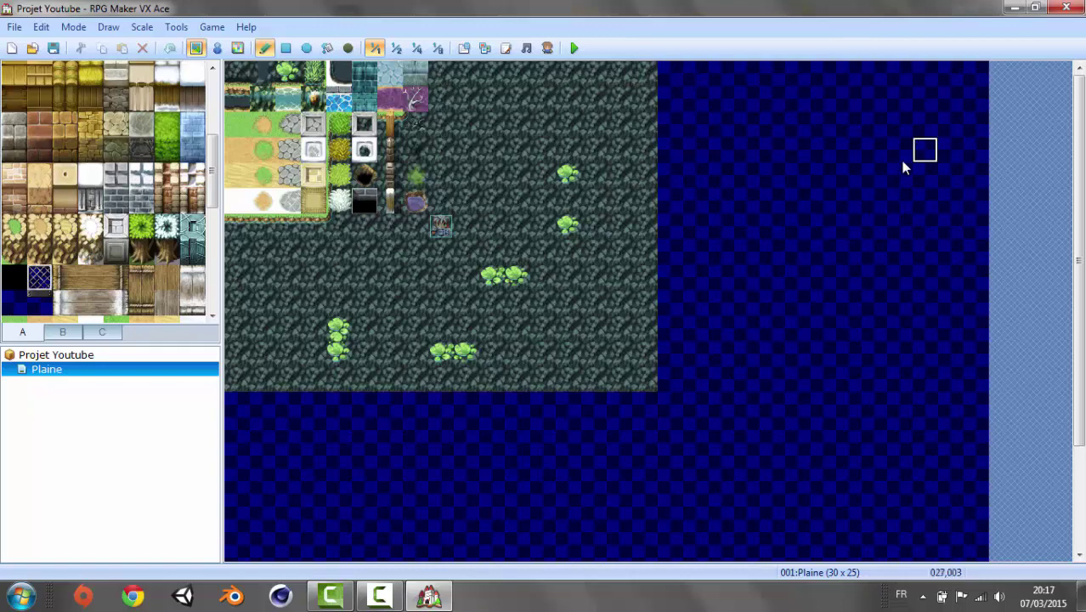
{"action": "scroll", "coordinate": [1020, 221], "scroll_direction": "down", "scroll_amount": 3}
{"action": "scroll", "coordinate": [1064, 268], "scroll_direction": "up", "scroll_amount": 1}
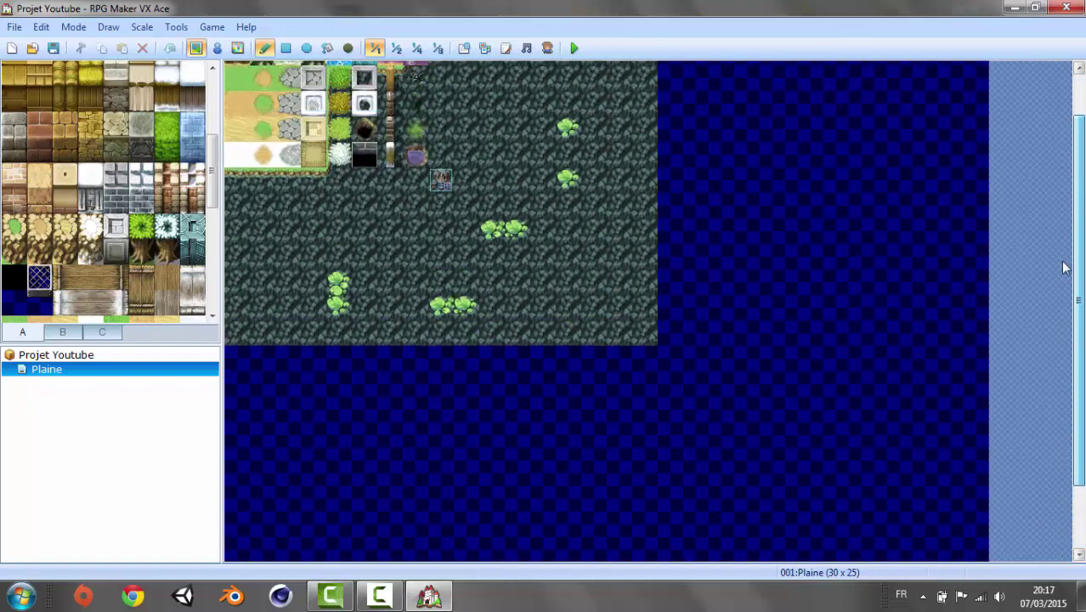
{"action": "scroll", "coordinate": [1060, 395], "scroll_direction": "down", "scroll_amount": 3}
{"action": "scroll", "coordinate": [1053, 255], "scroll_direction": "up", "scroll_amount": 5}
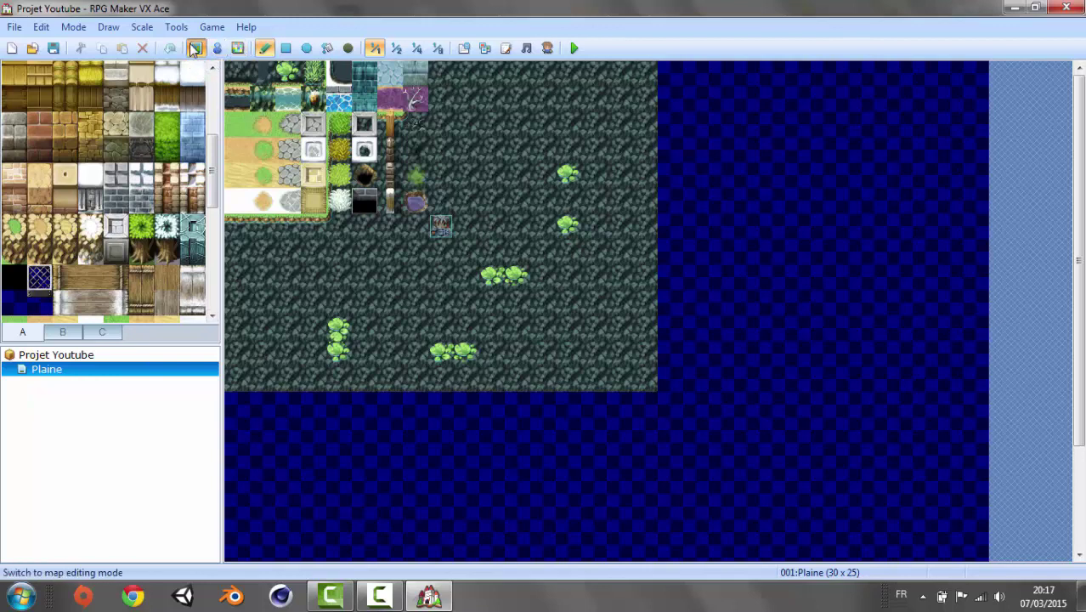
Step: Stamp three two-tile wooden pieces diagonally near the top of the map
{"action": "left_click", "coordinate": [195, 49]}
{"action": "left_click_drag", "start_coordinate": [14, 76], "coordinate": [14, 102]}
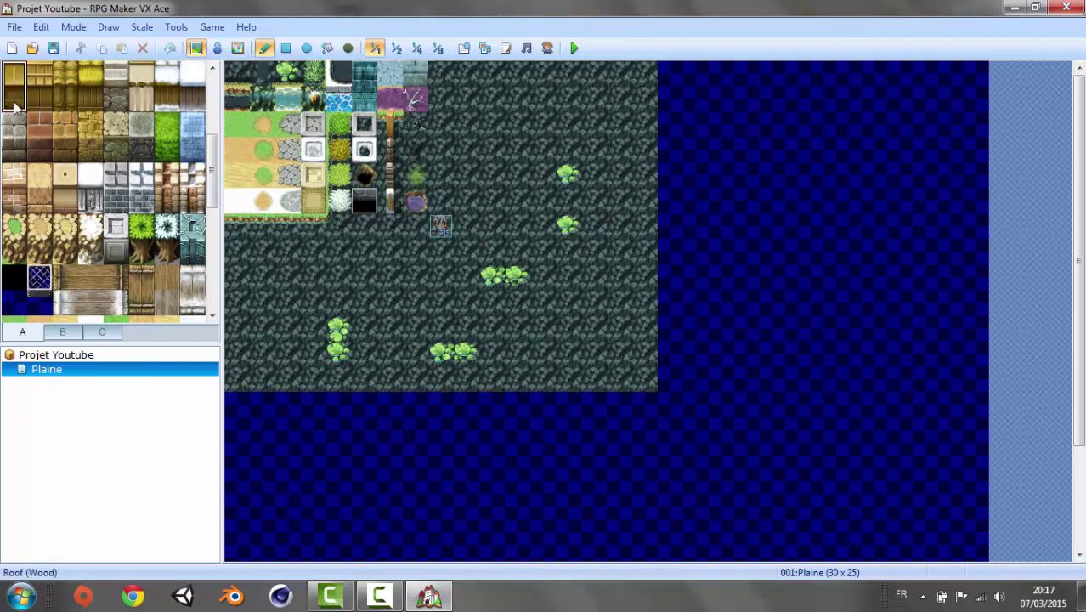
{"action": "left_click", "coordinate": [466, 149]}
{"action": "left_click", "coordinate": [518, 124]}
{"action": "left_click", "coordinate": [569, 99]}
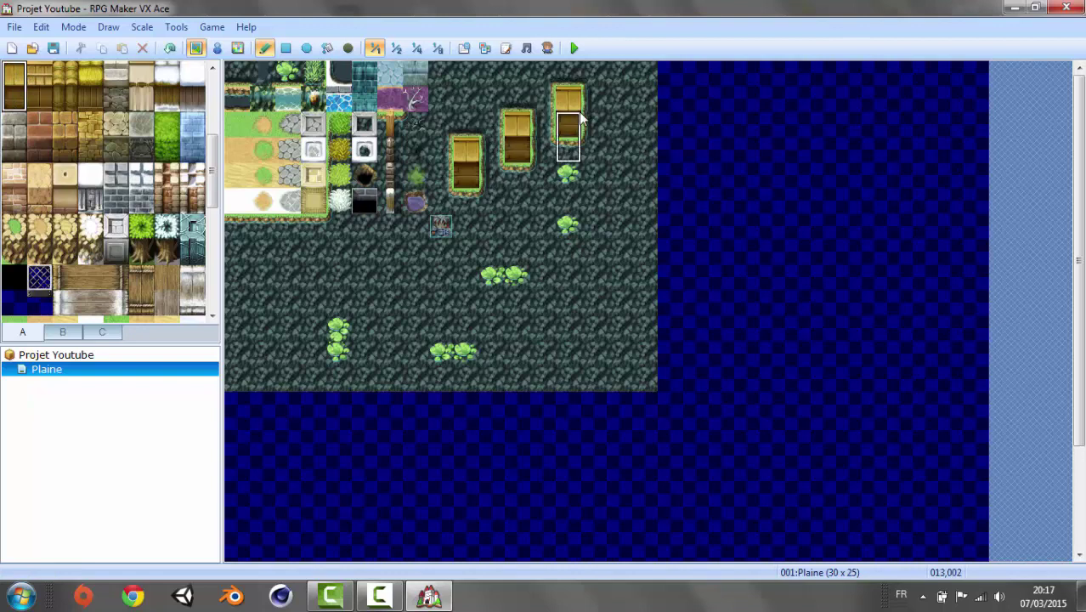
Step: Move the player start two tiles down, then start a new event and cancel it
{"action": "left_click", "coordinate": [217, 48]}
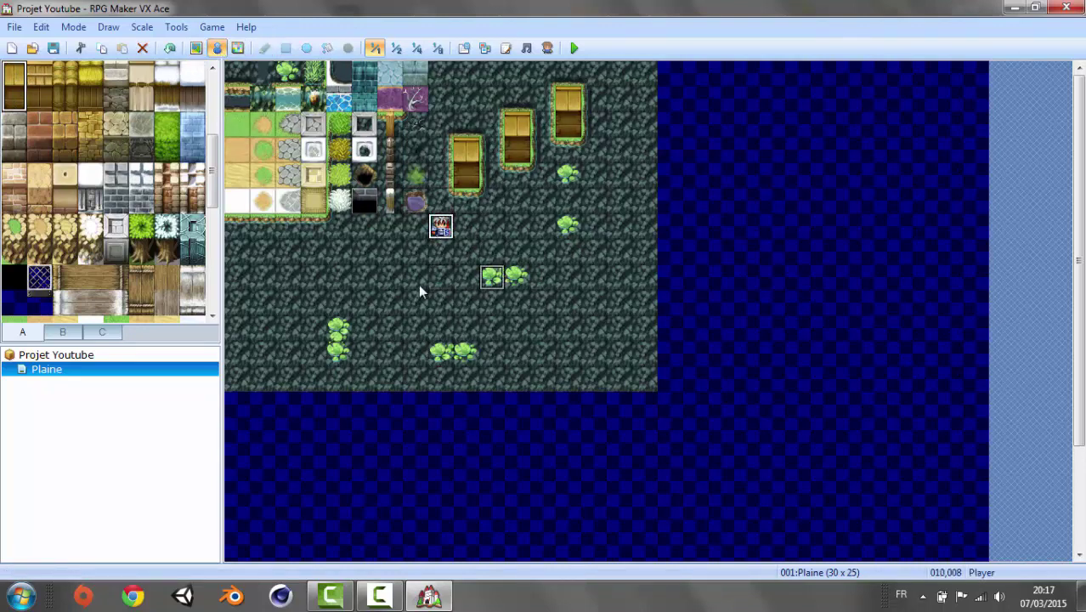
{"action": "left_click_drag", "start_coordinate": [419, 292], "coordinate": [436, 286]}
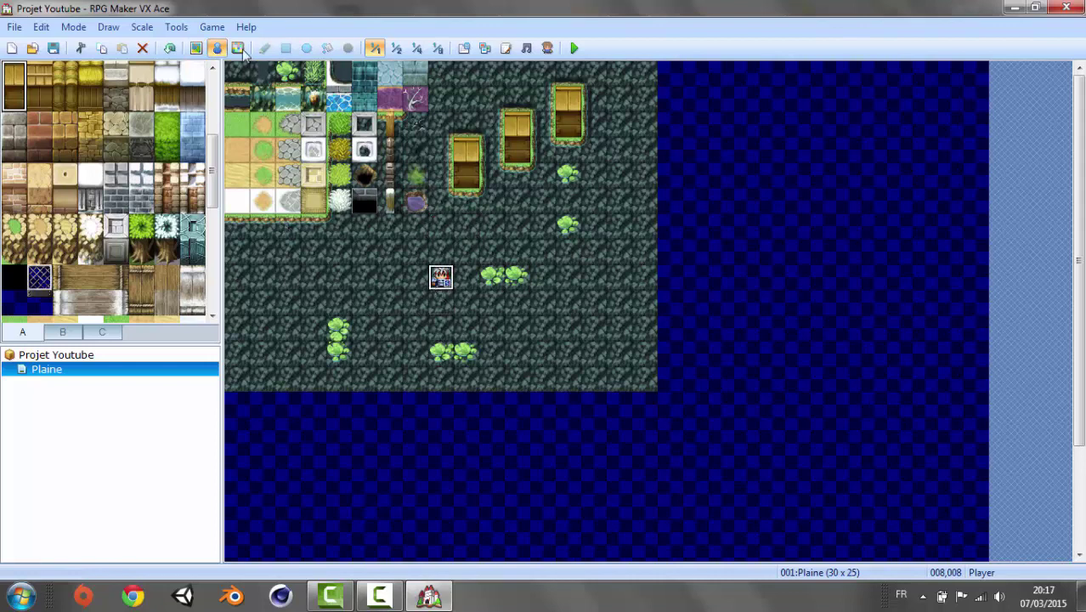
{"action": "right_click", "coordinate": [340, 276]}
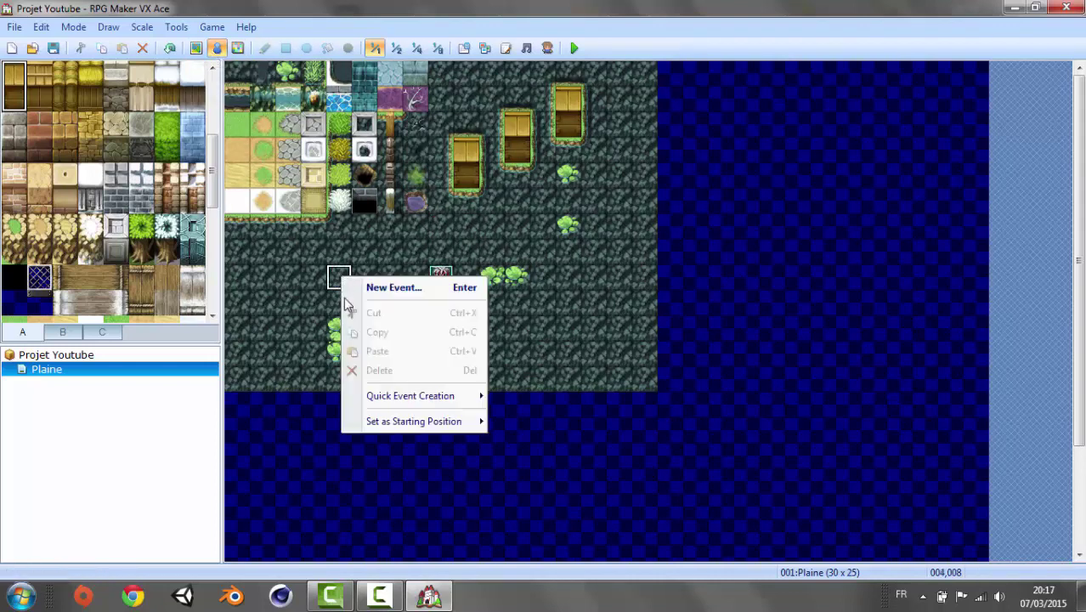
{"action": "mouse_move", "coordinate": [441, 396]}
{"action": "left_click", "coordinate": [394, 288]}
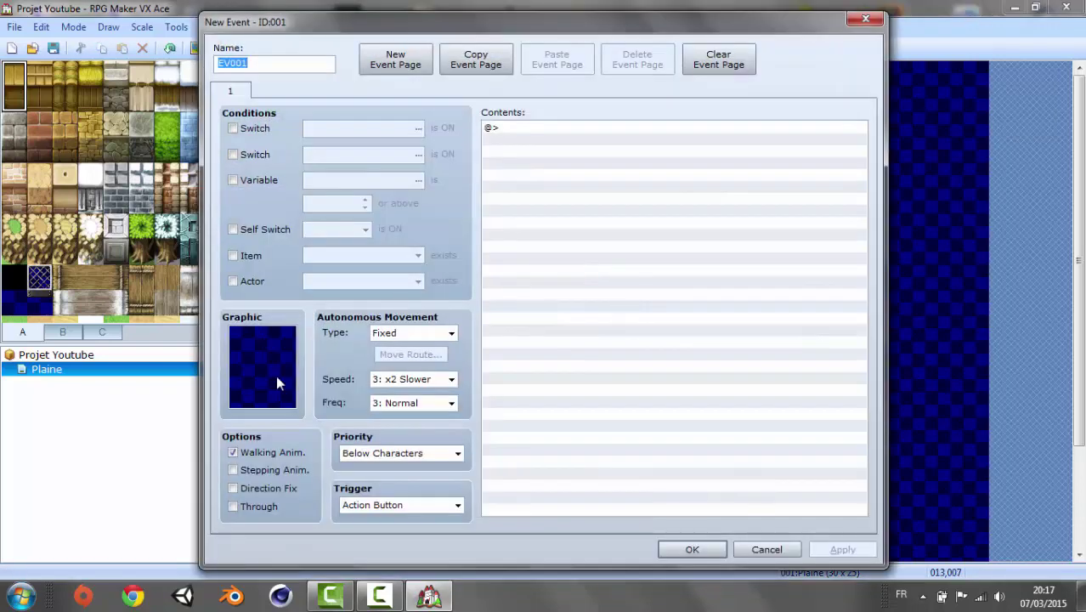
{"action": "double_click", "coordinate": [262, 380]}
{"action": "left_click", "coordinate": [772, 120]}
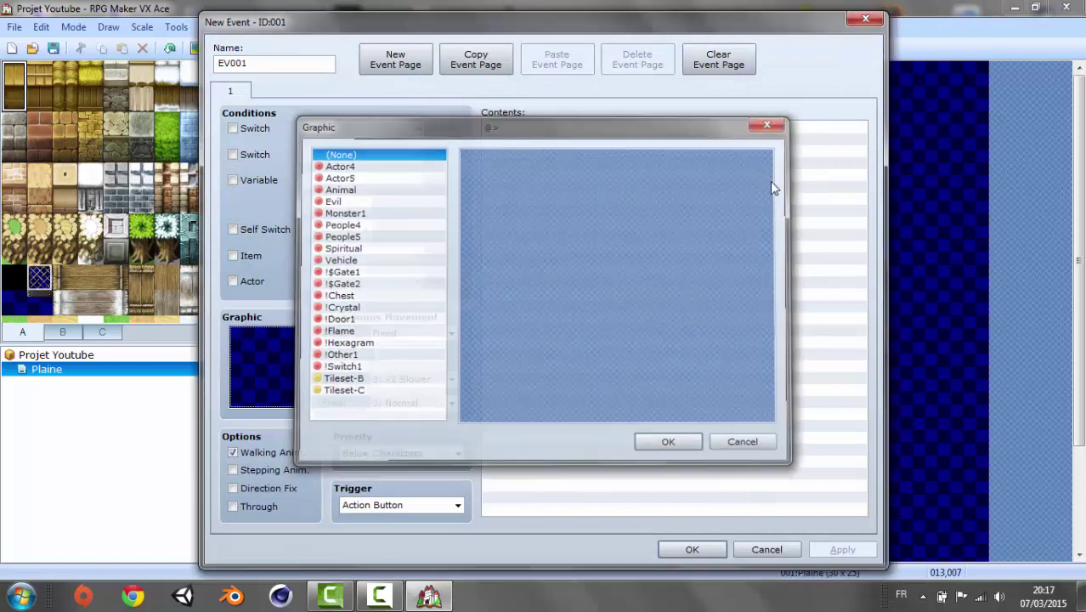
{"action": "left_click", "coordinate": [874, 23]}
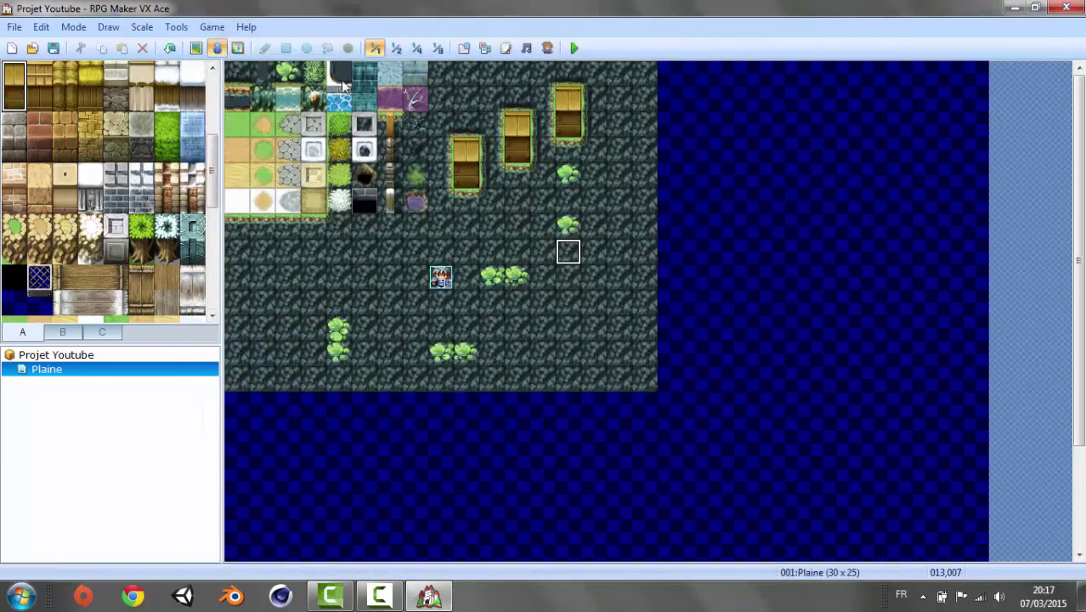
Step: Paint region 1 on the map, undo it, and return to tile drawing
{"action": "left_click", "coordinate": [237, 48]}
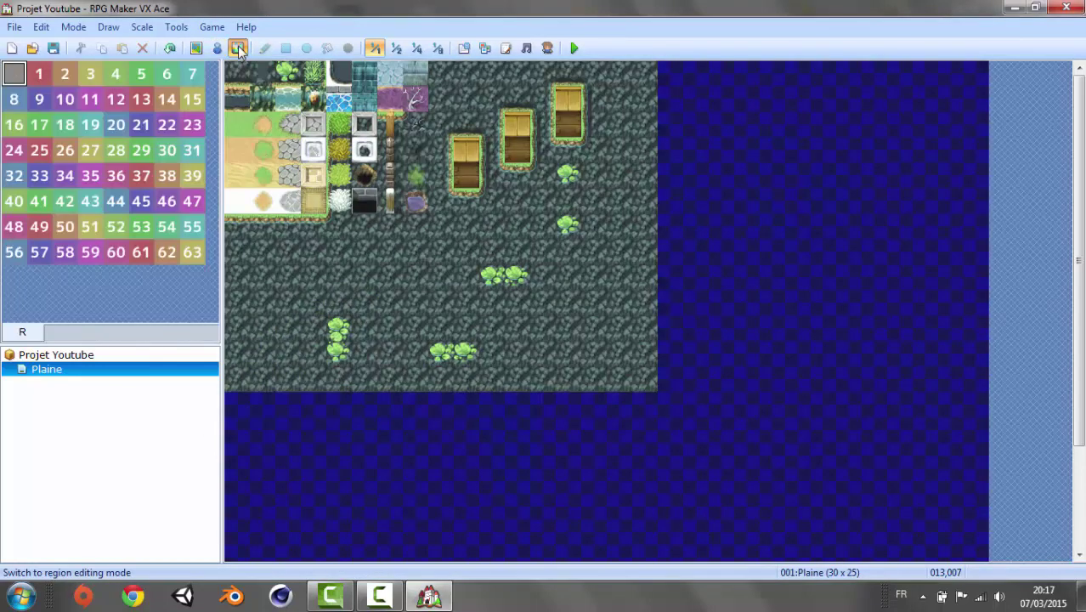
{"action": "left_click", "coordinate": [39, 77]}
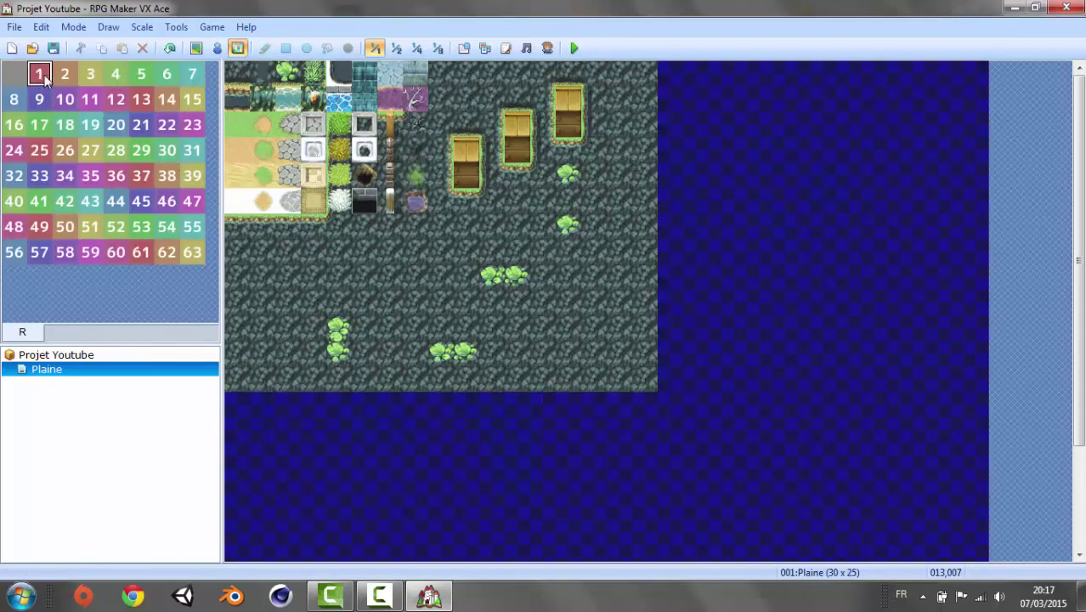
{"action": "left_click_drag", "start_coordinate": [262, 252], "coordinate": [357, 314]}
{"action": "key", "text": "ctrl+z"}
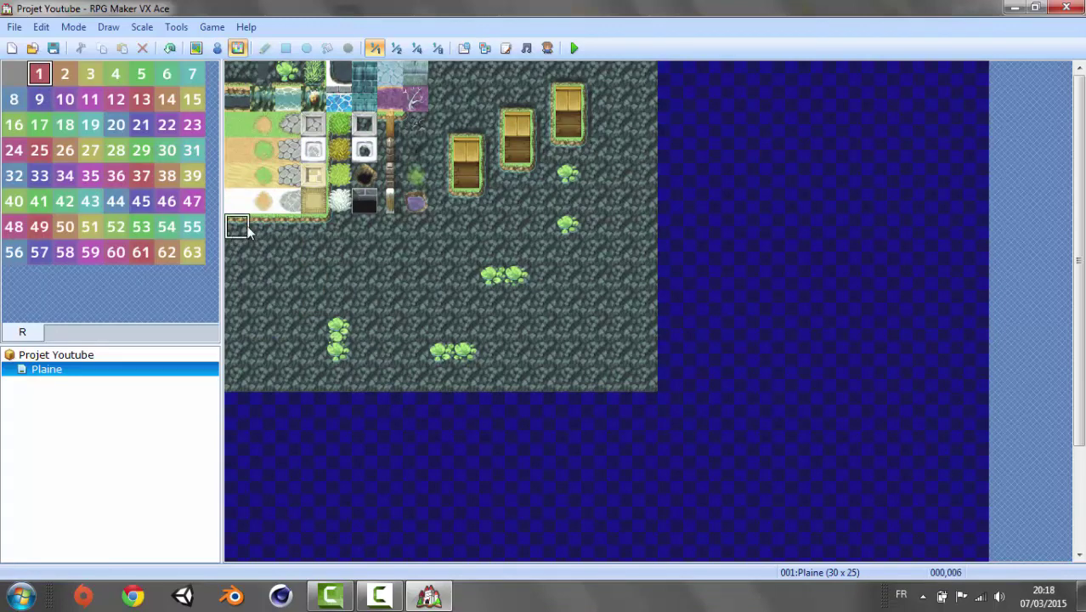
{"action": "left_click", "coordinate": [195, 49]}
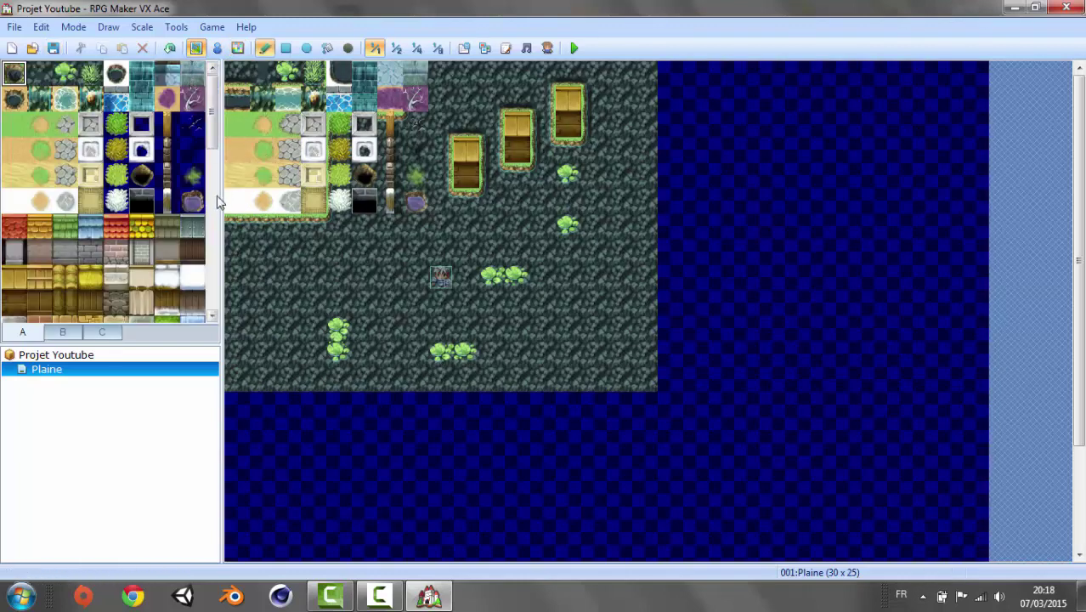
Step: Fill the whole Plaine map with Meadow grass using rectangle fills
{"action": "left_click", "coordinate": [10, 127]}
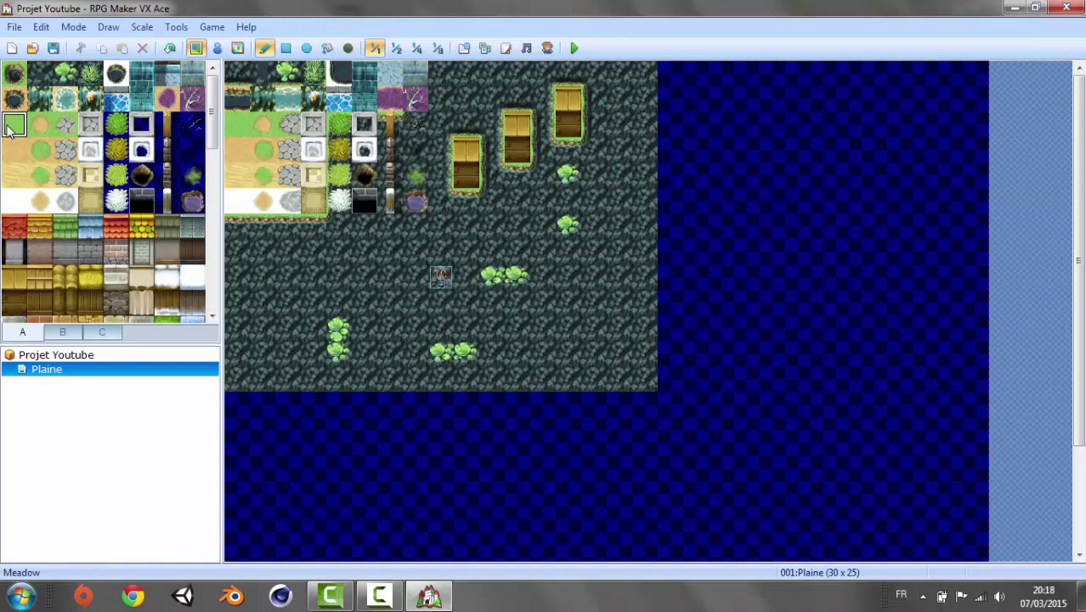
{"action": "left_click", "coordinate": [286, 49]}
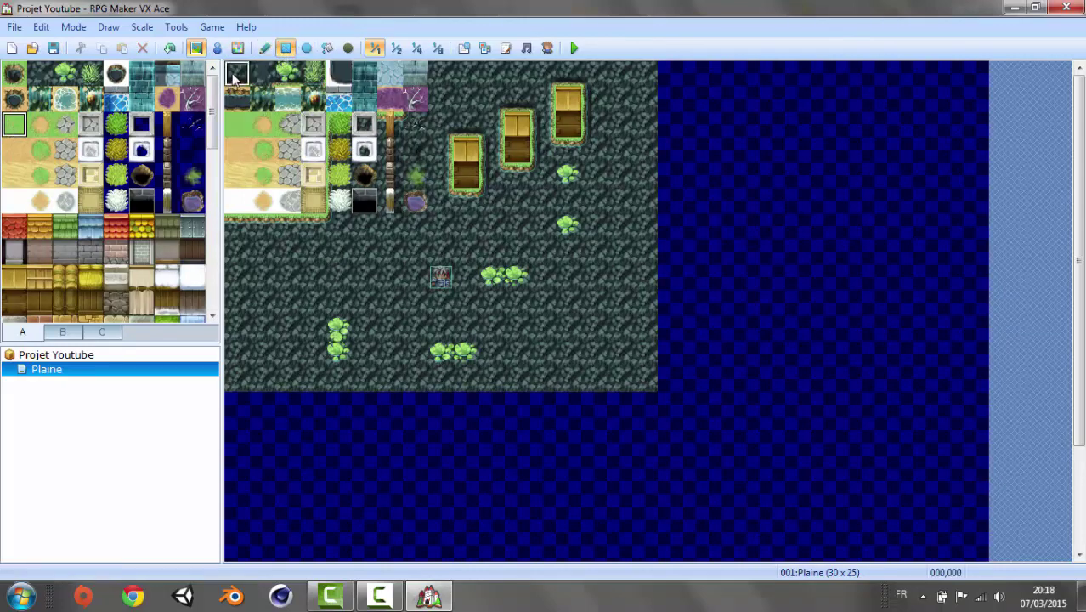
{"action": "mouse_move", "coordinate": [236, 72]}
{"action": "left_mouse_down"}
{"action": "mouse_move", "coordinate": [965, 520]}
{"action": "mouse_move", "coordinate": [1071, 605]}
{"action": "left_mouse_up"}
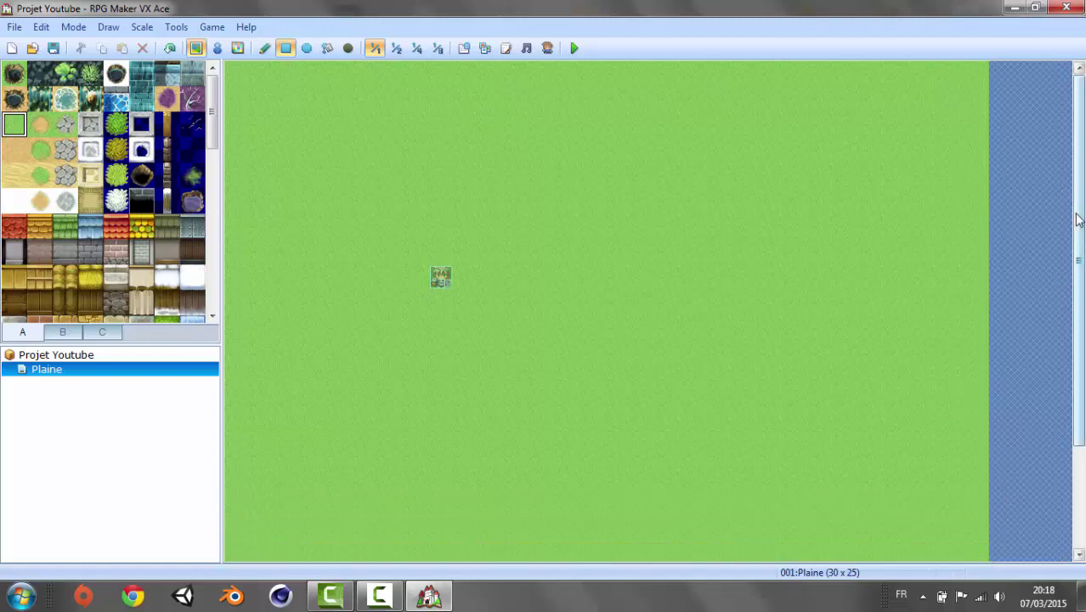
{"action": "left_click_drag", "start_coordinate": [1078, 213], "coordinate": [1060, 417]}
{"action": "left_click_drag", "start_coordinate": [236, 444], "coordinate": [1002, 552]}
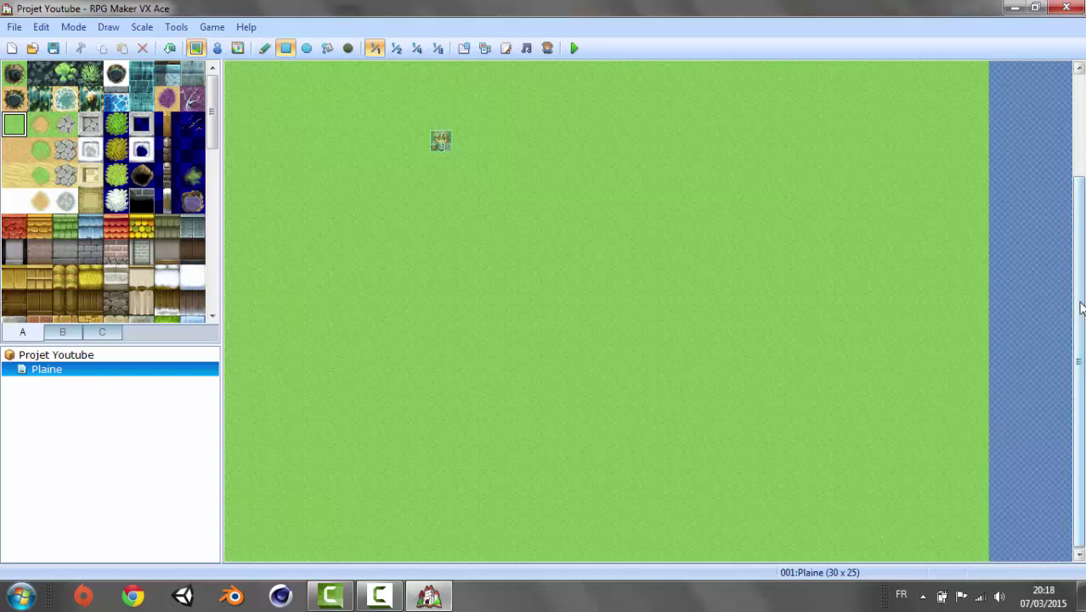
{"action": "left_click_drag", "start_coordinate": [1077, 304], "coordinate": [1074, 118]}
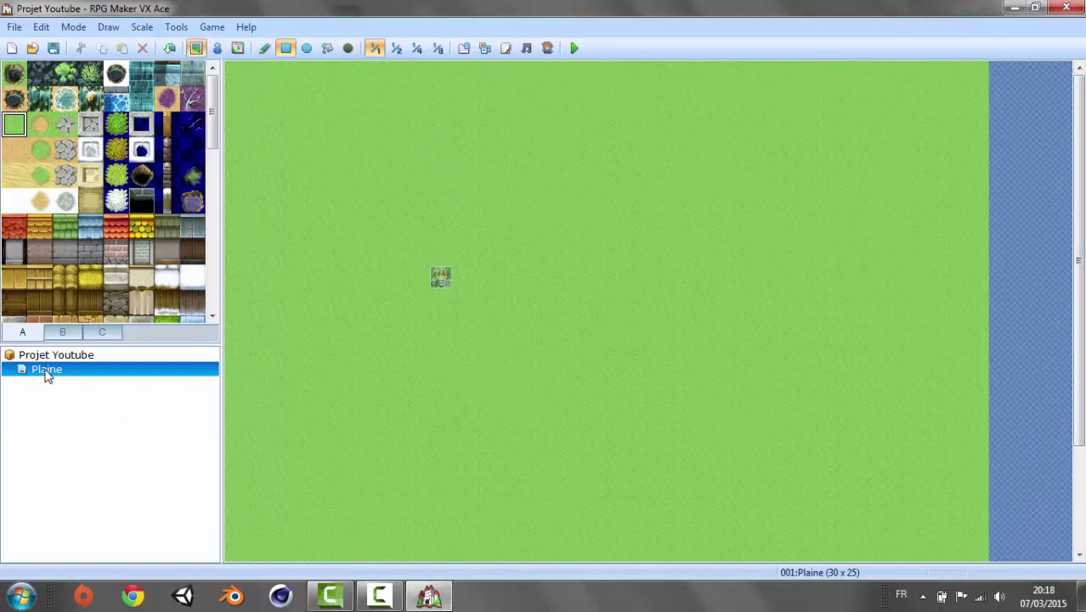
Step: Drag the player start event to the map's left edge at 000,009
{"action": "left_click", "coordinate": [218, 49]}
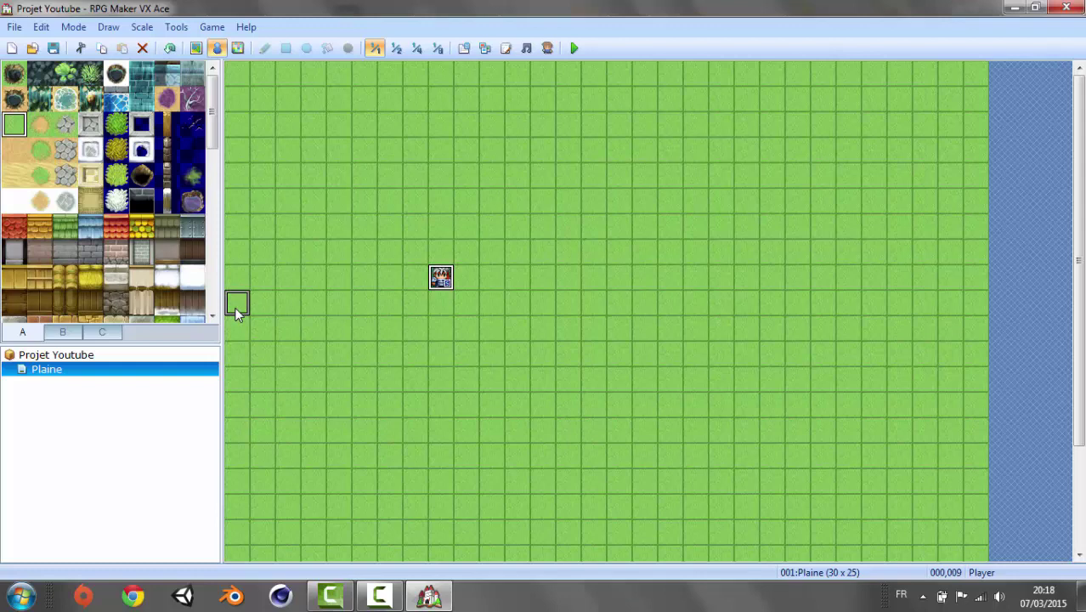
{"action": "left_click_drag", "start_coordinate": [440, 277], "coordinate": [231, 309]}
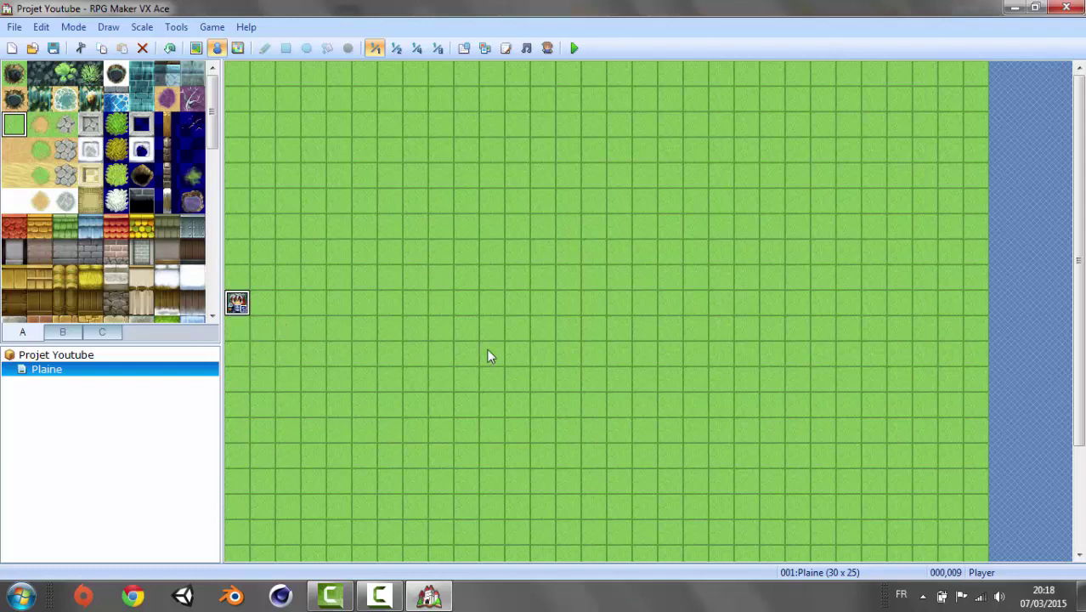
{"action": "mouse_move", "coordinate": [1075, 255]}
{"action": "left_mouse_down"}
{"action": "mouse_move", "coordinate": [1062, 496]}
{"action": "mouse_move", "coordinate": [1058, 262]}
{"action": "left_mouse_up"}
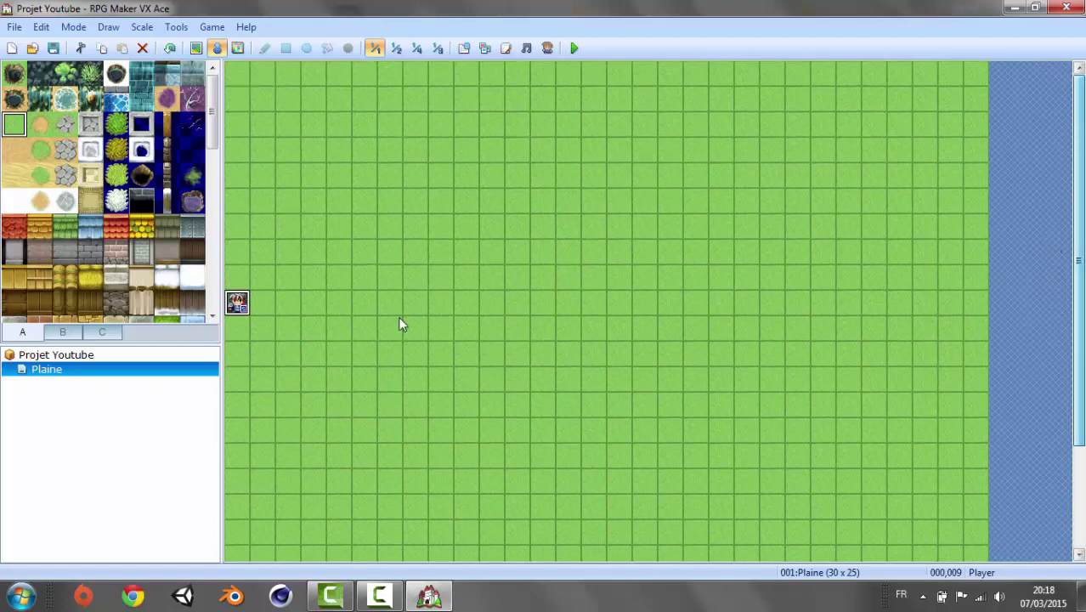
{"action": "left_click", "coordinate": [39, 124]}
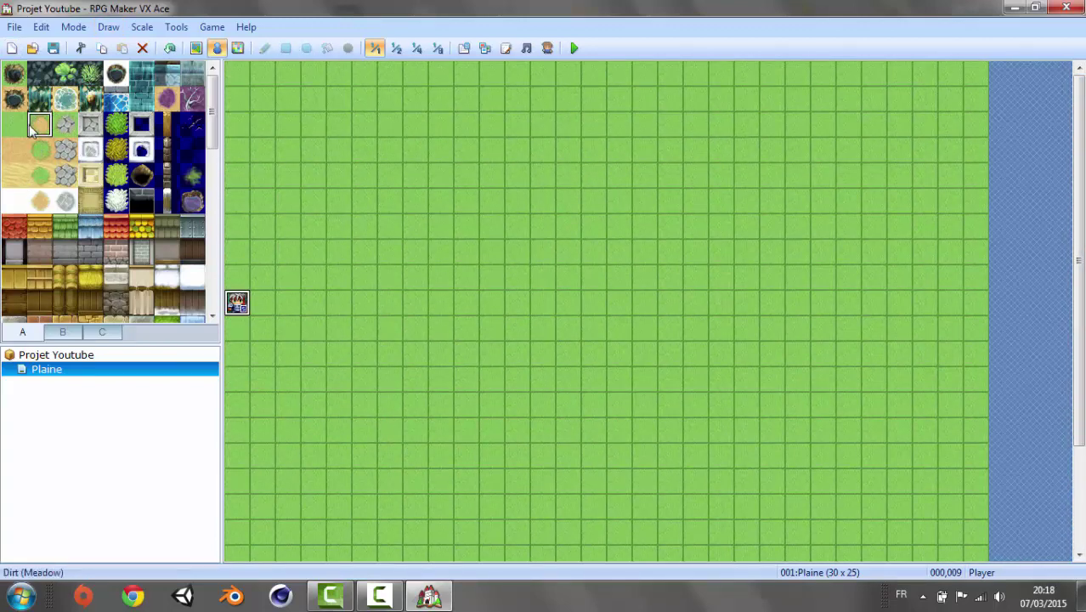
Step: Draw a dirt path from the player start, an upper path, and a vertical road to the bottom
{"action": "left_click", "coordinate": [196, 47]}
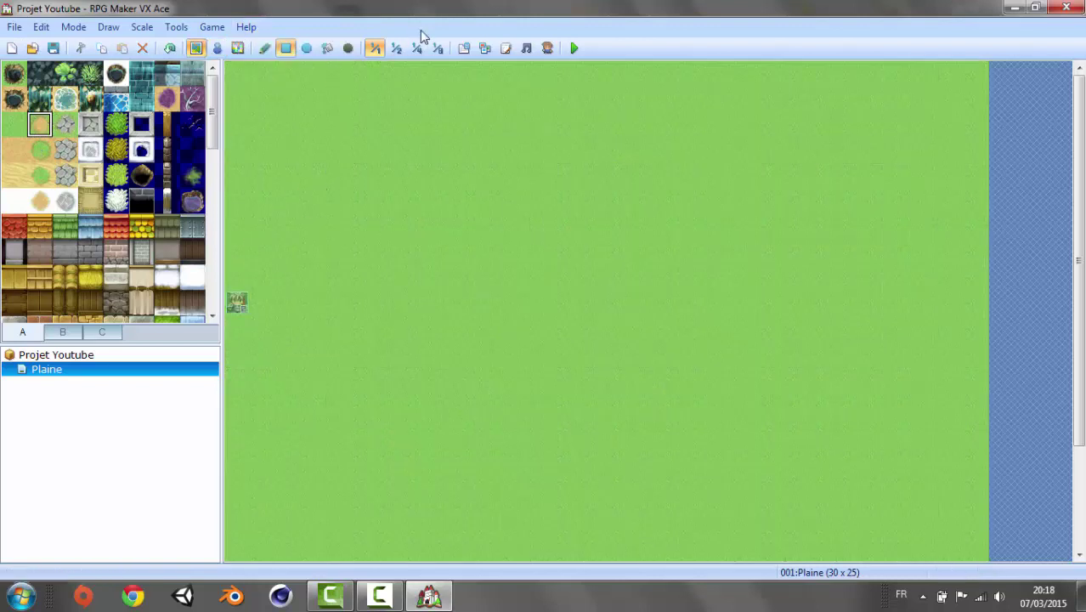
{"action": "left_click", "coordinate": [243, 310]}
{"action": "left_click_drag", "start_coordinate": [241, 307], "coordinate": [841, 336]}
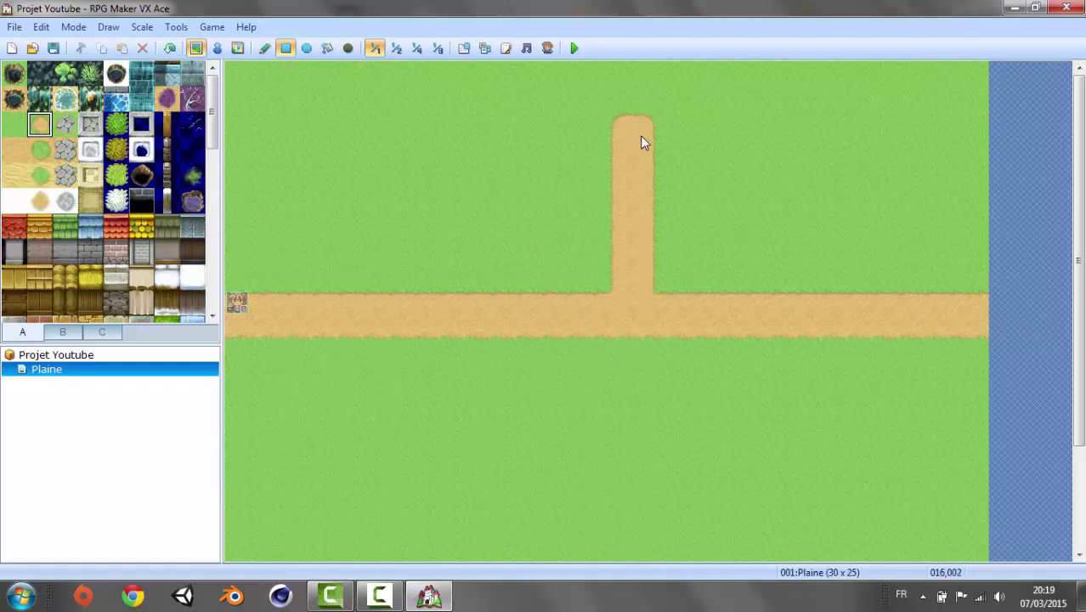
{"action": "left_click", "coordinate": [648, 171]}
{"action": "left_click_drag", "start_coordinate": [647, 180], "coordinate": [212, 166]}
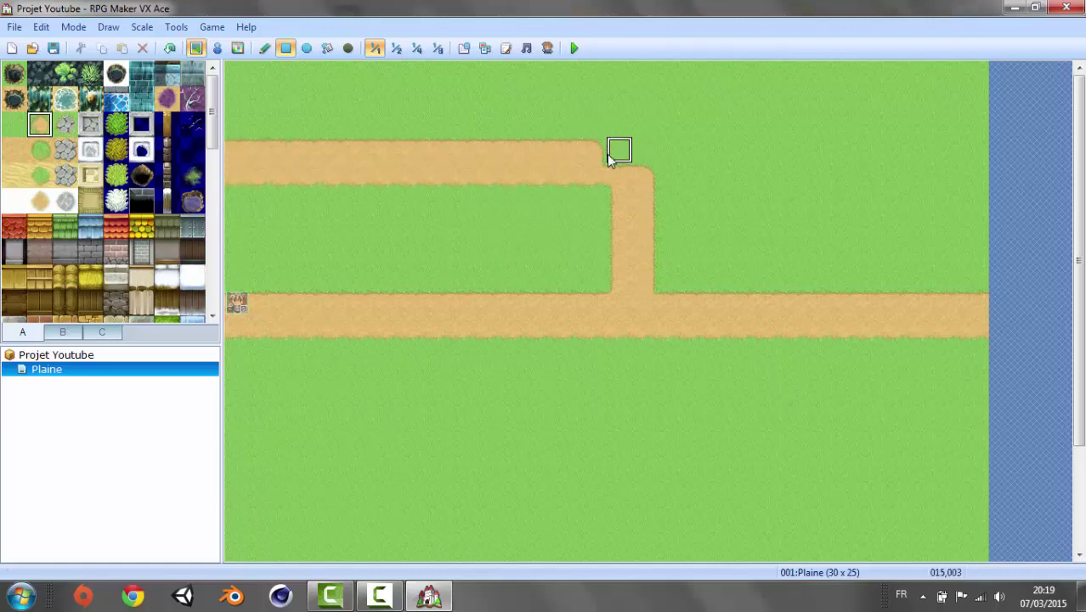
{"action": "left_click_drag", "start_coordinate": [614, 162], "coordinate": [1011, 189]}
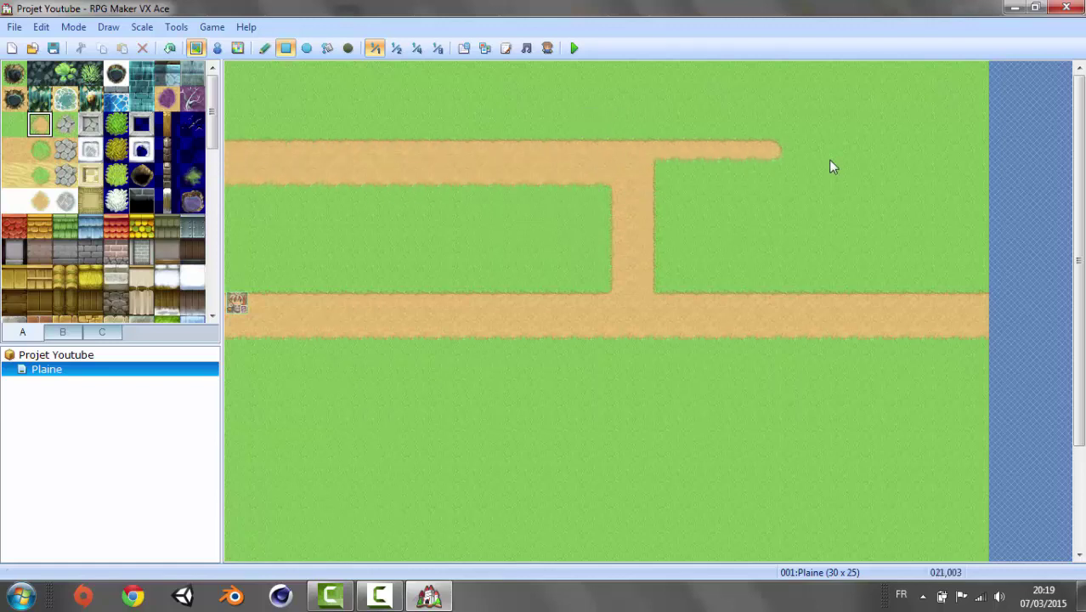
{"action": "mouse_move", "coordinate": [1078, 207]}
{"action": "left_mouse_down"}
{"action": "mouse_move", "coordinate": [1077, 438]}
{"action": "mouse_move", "coordinate": [1049, 384]}
{"action": "left_mouse_up"}
{"action": "left_click", "coordinate": [645, 222]}
{"action": "left_click_drag", "start_coordinate": [648, 226], "coordinate": [647, 562]}
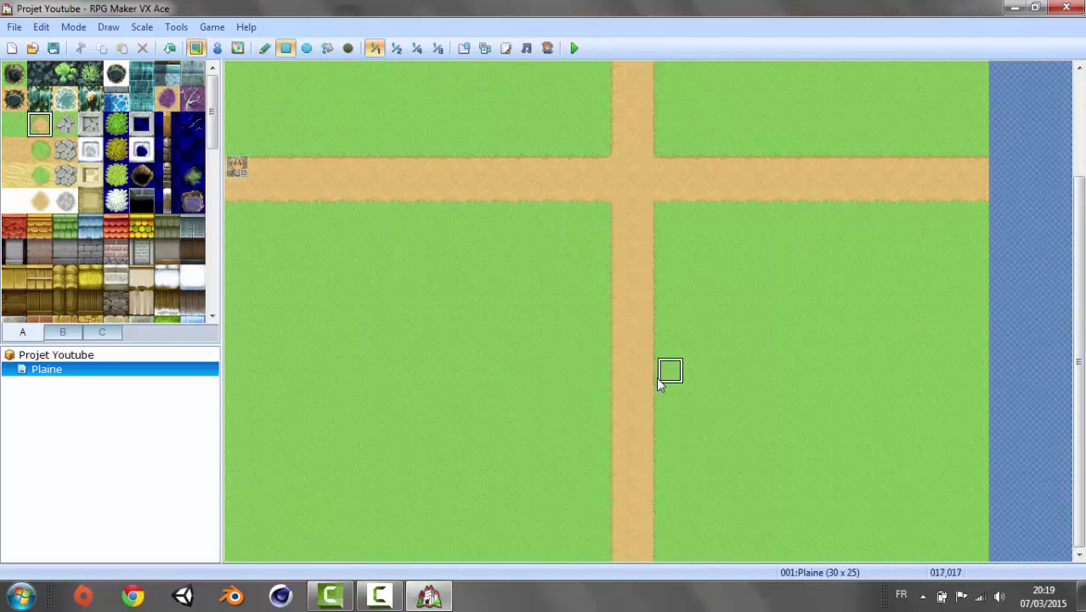
Step: Add two horizontal dirt paths crossing the road from the left edge to the water
{"action": "mouse_move", "coordinate": [594, 348]}
{"action": "left_mouse_down"}
{"action": "mouse_move", "coordinate": [383, 400]}
{"action": "mouse_move", "coordinate": [201, 379]}
{"action": "left_mouse_up"}
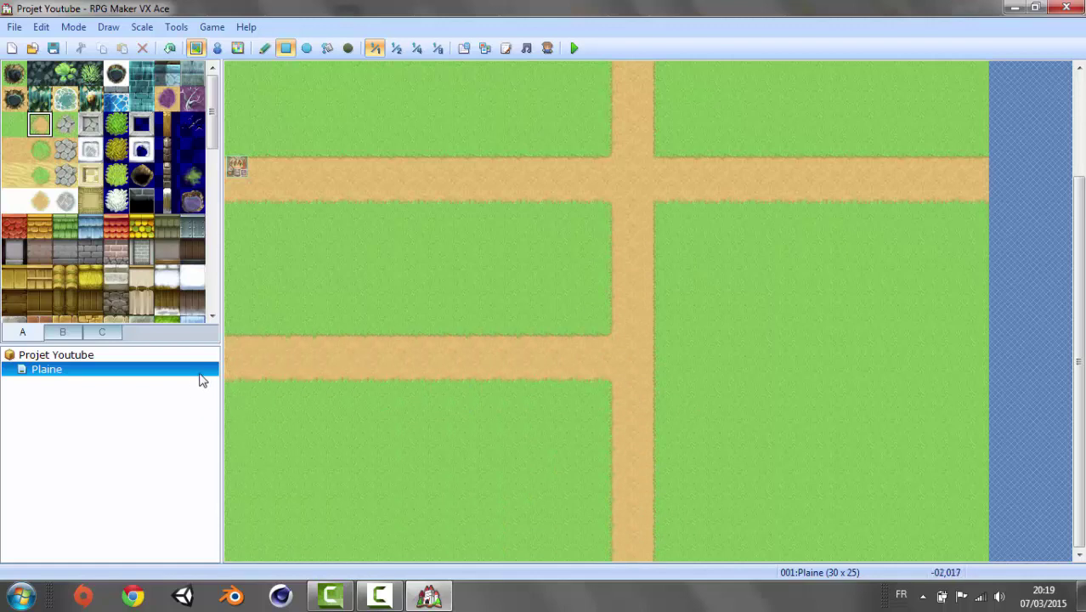
{"action": "mouse_move", "coordinate": [669, 345]}
{"action": "left_mouse_down"}
{"action": "mouse_move", "coordinate": [736, 388]}
{"action": "mouse_move", "coordinate": [1014, 376]}
{"action": "left_mouse_up"}
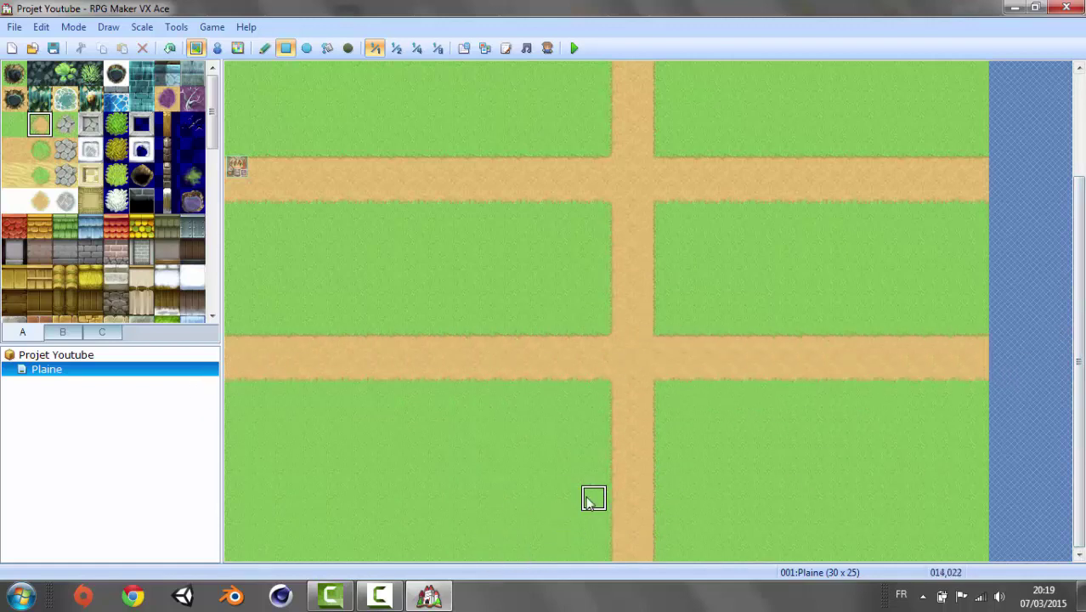
{"action": "mouse_move", "coordinate": [599, 496]}
{"action": "left_mouse_down"}
{"action": "mouse_move", "coordinate": [211, 536]}
{"action": "mouse_move", "coordinate": [220, 498]}
{"action": "left_mouse_up"}
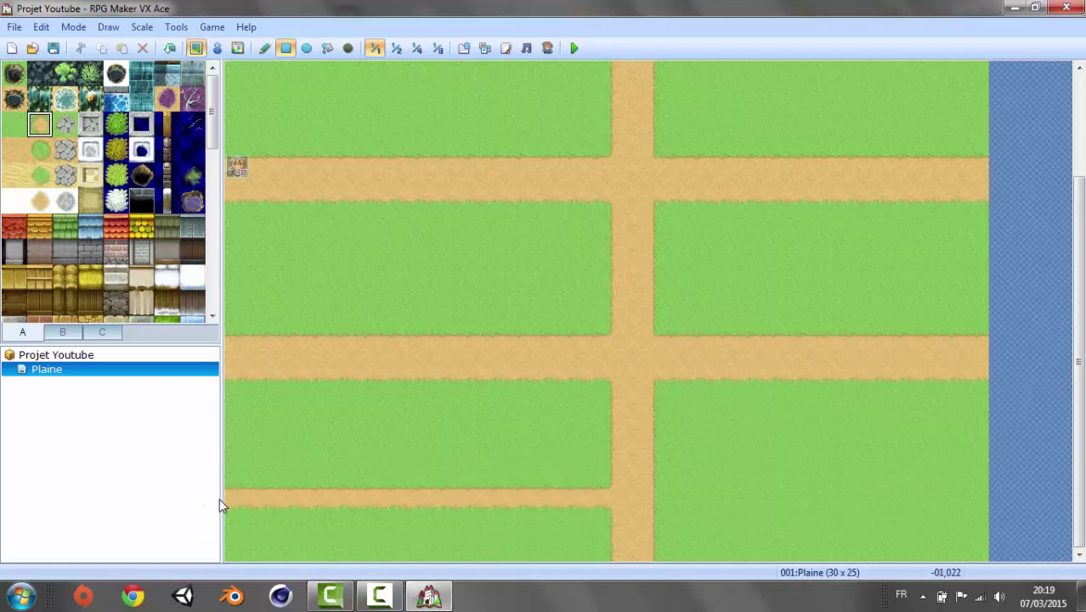
{"action": "left_click_drag", "start_coordinate": [658, 473], "coordinate": [976, 481]}
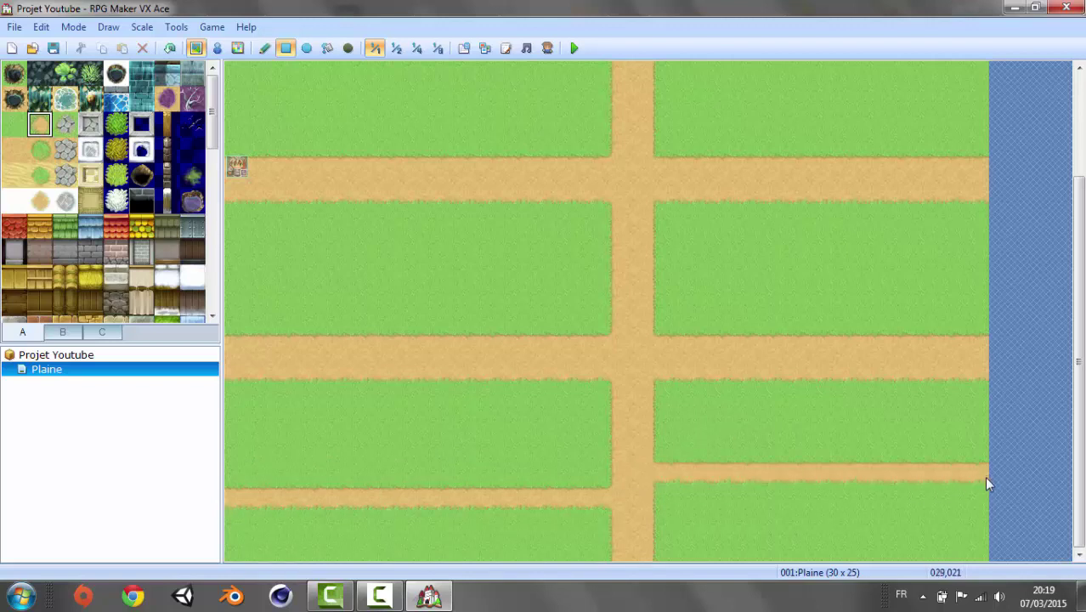
{"action": "scroll", "coordinate": [1069, 193], "scroll_direction": "up", "scroll_amount": 2}
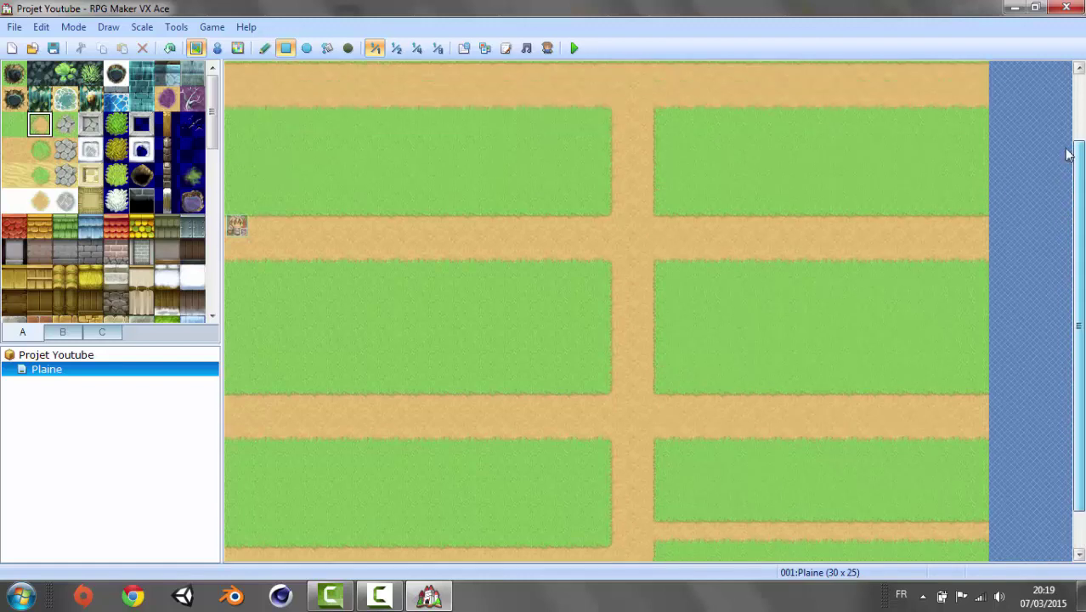
{"action": "scroll", "coordinate": [1068, 193], "scroll_direction": "up", "scroll_amount": 3}
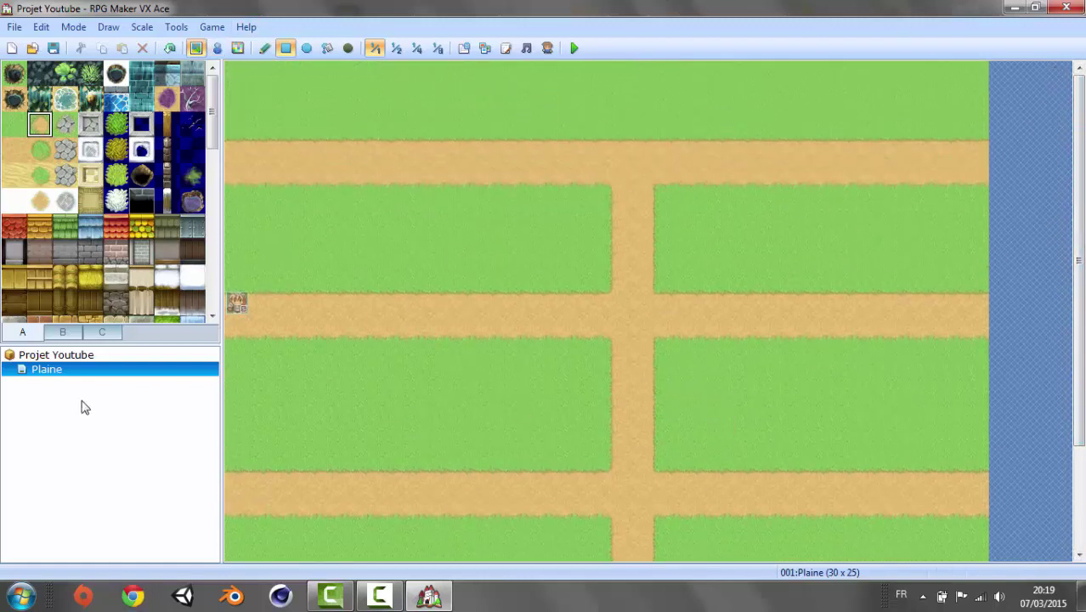
{"action": "left_click", "coordinate": [66, 125]}
{"action": "left_click_drag", "start_coordinate": [280, 384], "coordinate": [400, 415]}
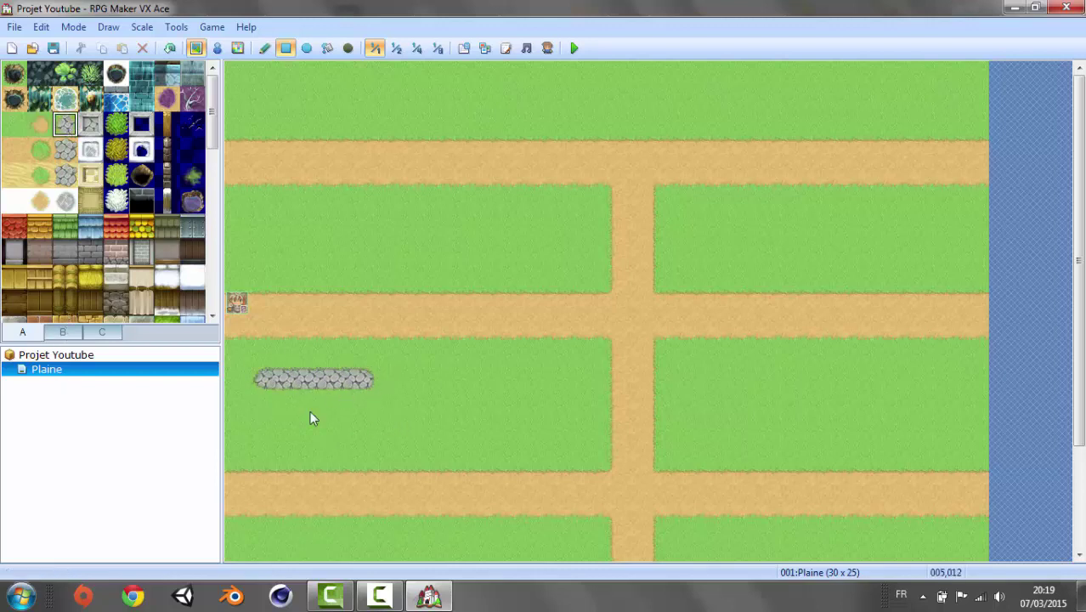
{"action": "left_click_drag", "start_coordinate": [309, 417], "coordinate": [305, 402]}
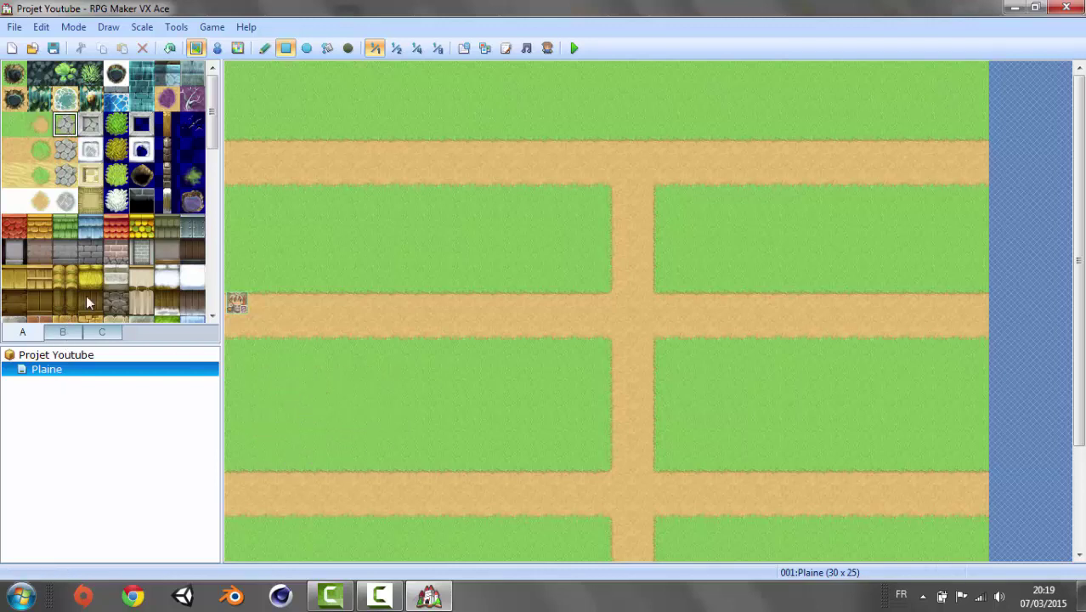
{"action": "scroll", "coordinate": [208, 102], "scroll_direction": "down", "scroll_amount": 2}
{"action": "scroll", "coordinate": [208, 102], "scroll_direction": "up", "scroll_amount": 2}
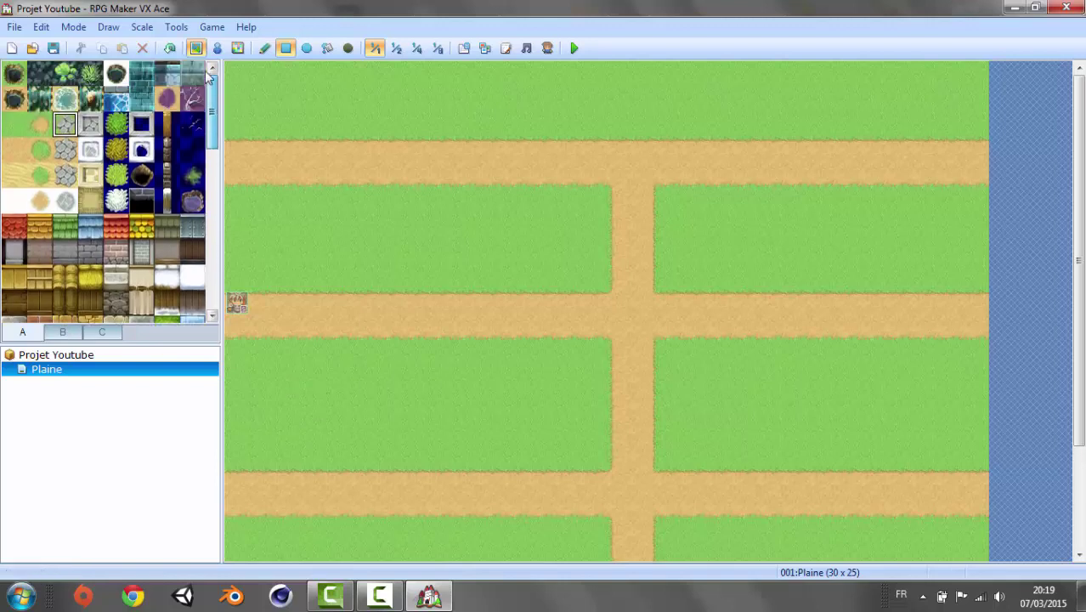
{"action": "scroll", "coordinate": [179, 161], "scroll_direction": "down", "scroll_amount": 6}
{"action": "scroll", "coordinate": [163, 189], "scroll_direction": "up", "scroll_amount": 2}
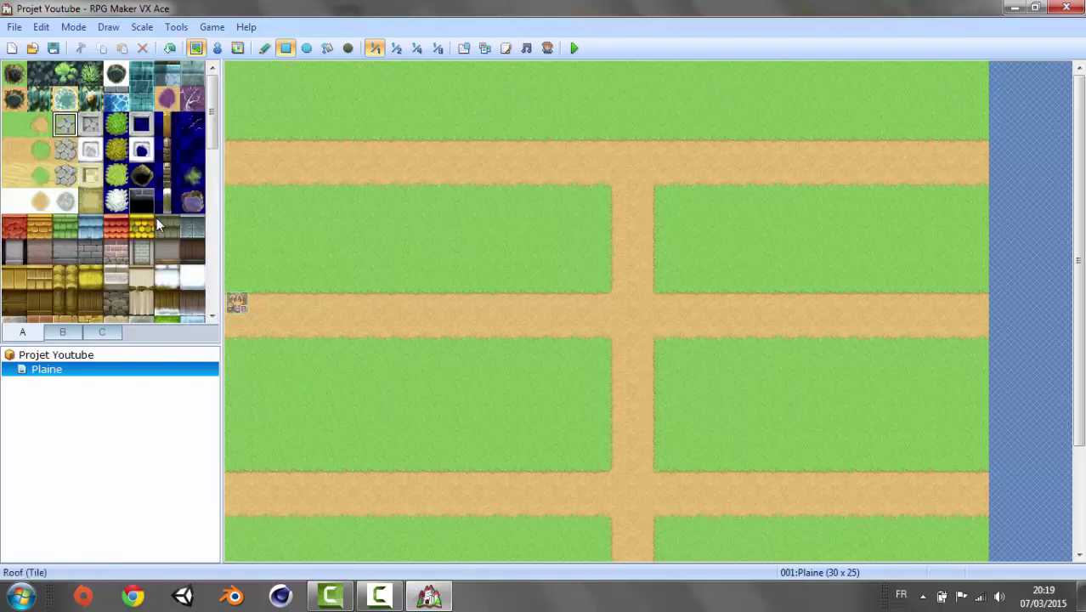
{"action": "scroll", "coordinate": [170, 209], "scroll_direction": "down", "scroll_amount": 2}
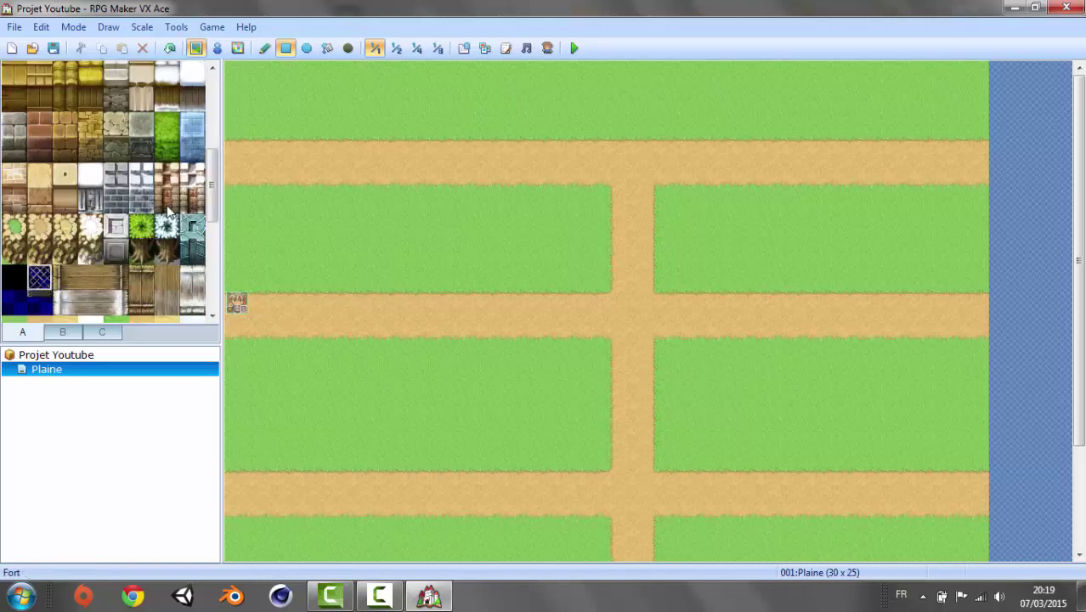
{"action": "scroll", "coordinate": [149, 217], "scroll_direction": "up", "scroll_amount": 2}
{"action": "scroll", "coordinate": [127, 246], "scroll_direction": "down", "scroll_amount": 2}
{"action": "scroll", "coordinate": [96, 287], "scroll_direction": "up", "scroll_amount": 1}
{"action": "left_click", "coordinate": [91, 252]}
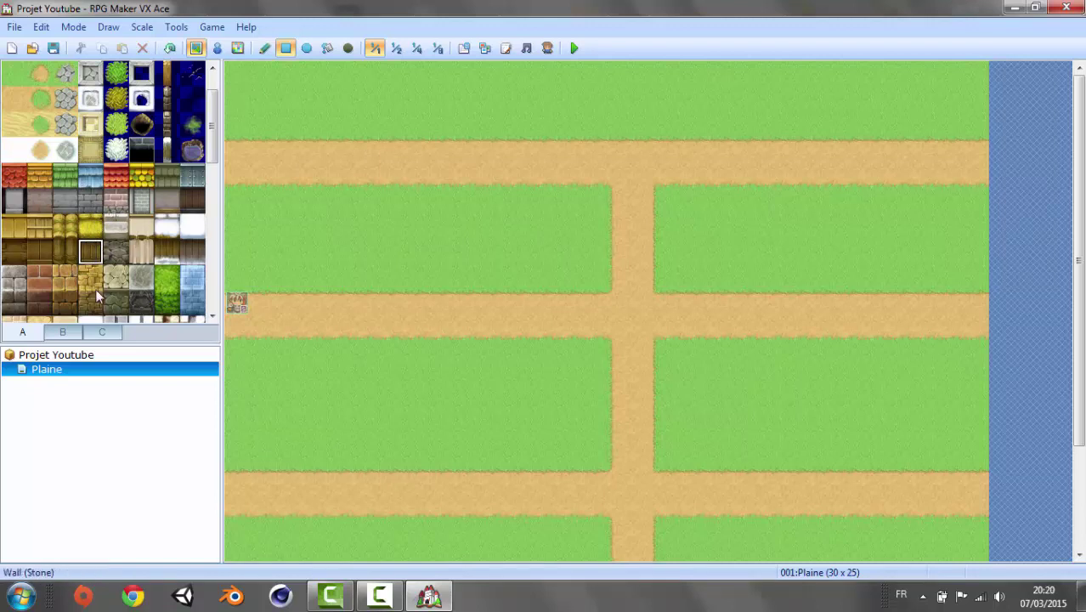
{"action": "left_click", "coordinate": [91, 226]}
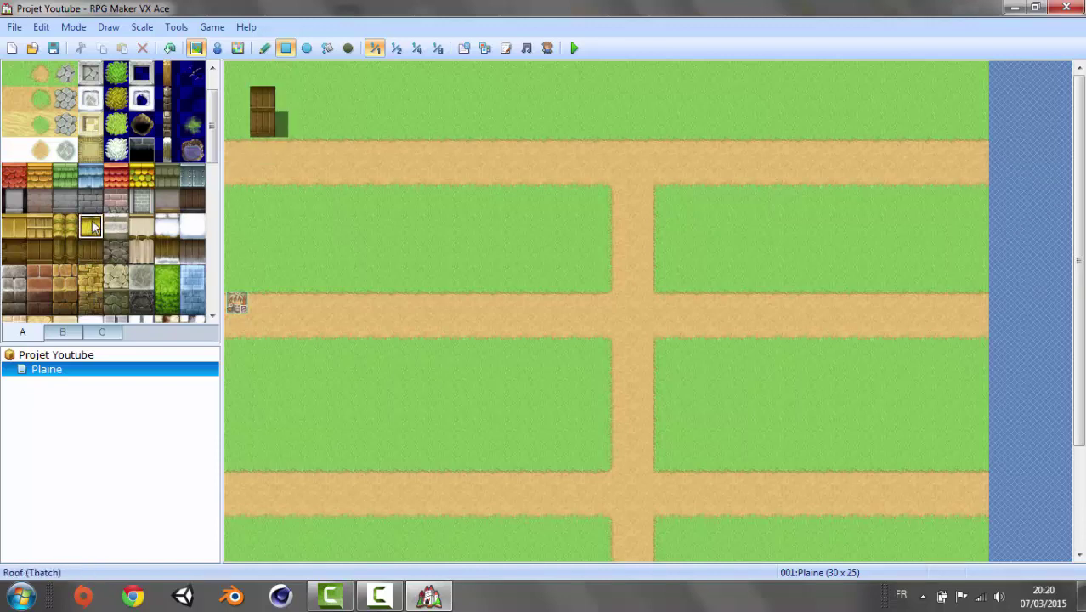
{"action": "left_click", "coordinate": [261, 76]}
{"action": "left_click", "coordinate": [262, 96]}
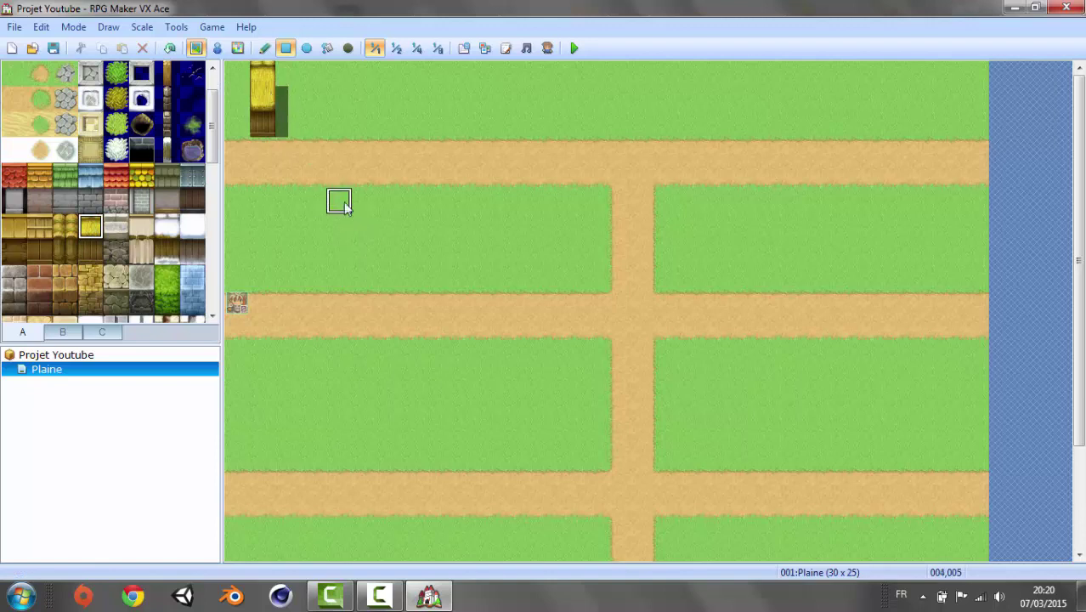
{"action": "left_click", "coordinate": [315, 98]}
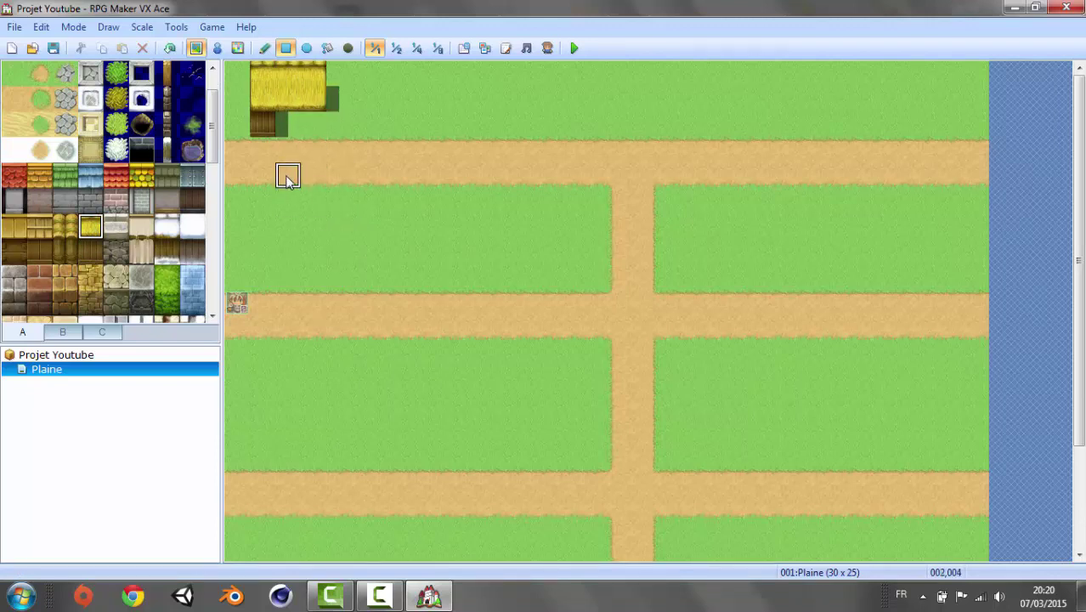
{"action": "key", "text": "ctrl+z"}
{"action": "key", "text": "ctrl+z"}
{"action": "key", "text": "ctrl+z"}
{"action": "key", "text": "ctrl+z"}
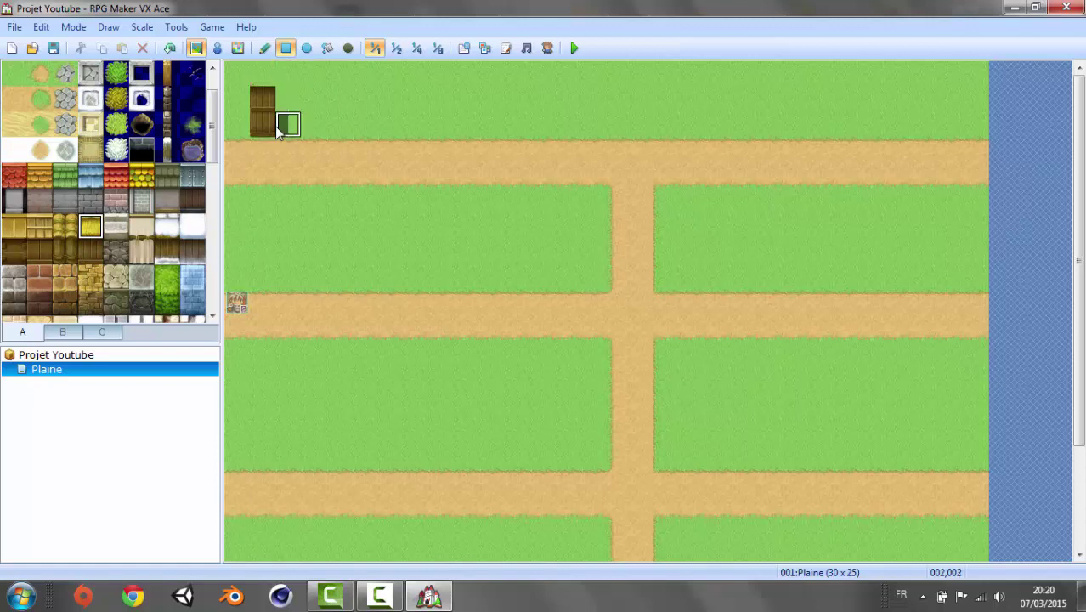
{"action": "key", "text": "ctrl+z"}
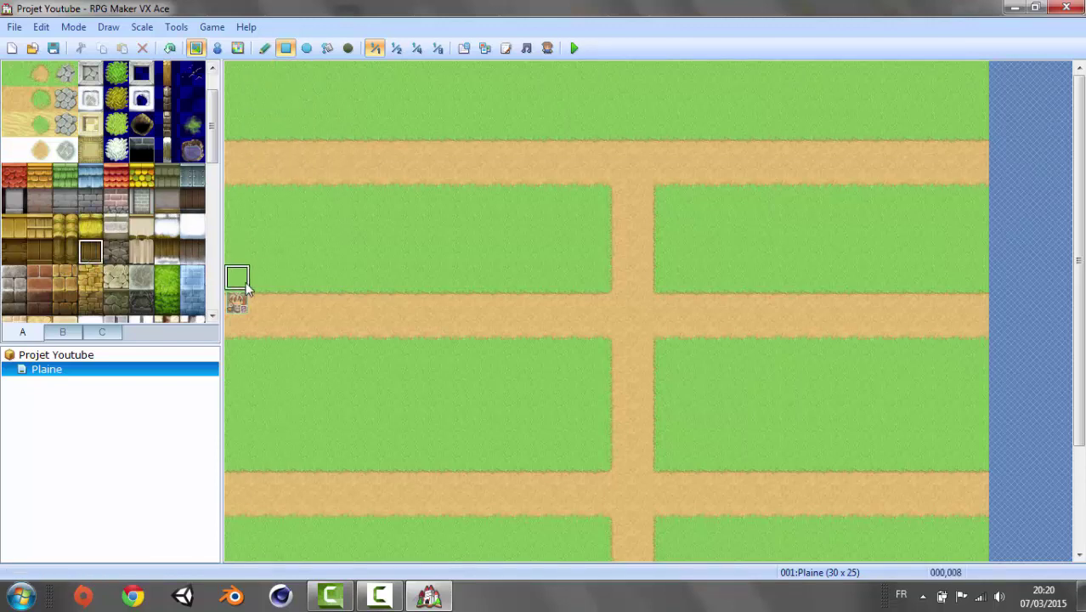
Step: Paint a wooden wall block right of the central road and cap it with a yellow thatch roof
{"action": "left_click_drag", "start_coordinate": [674, 286], "coordinate": [739, 242]}
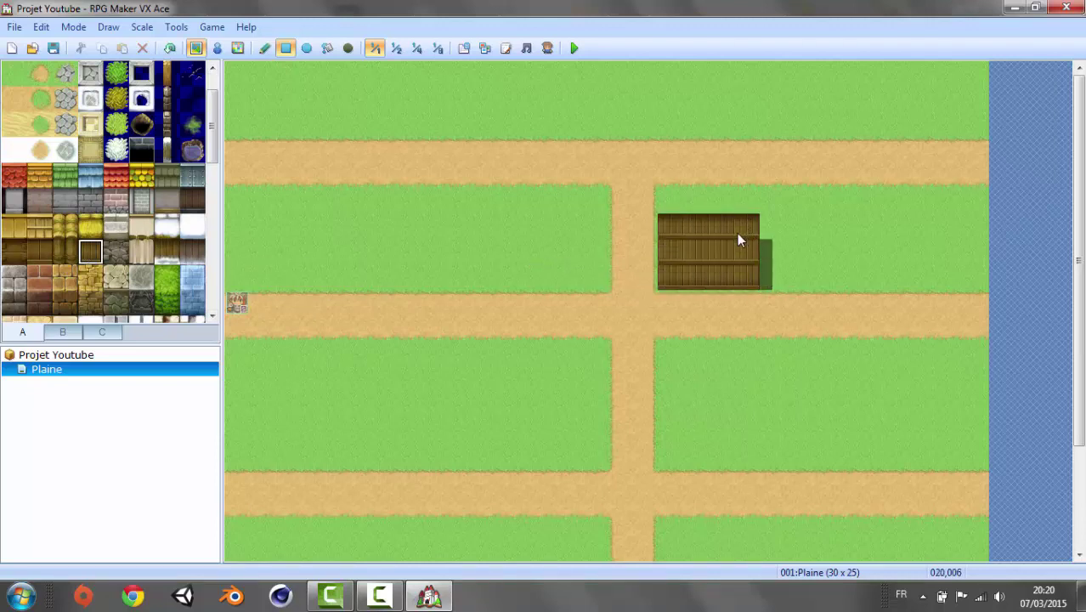
{"action": "left_click_drag", "start_coordinate": [748, 253], "coordinate": [767, 236]}
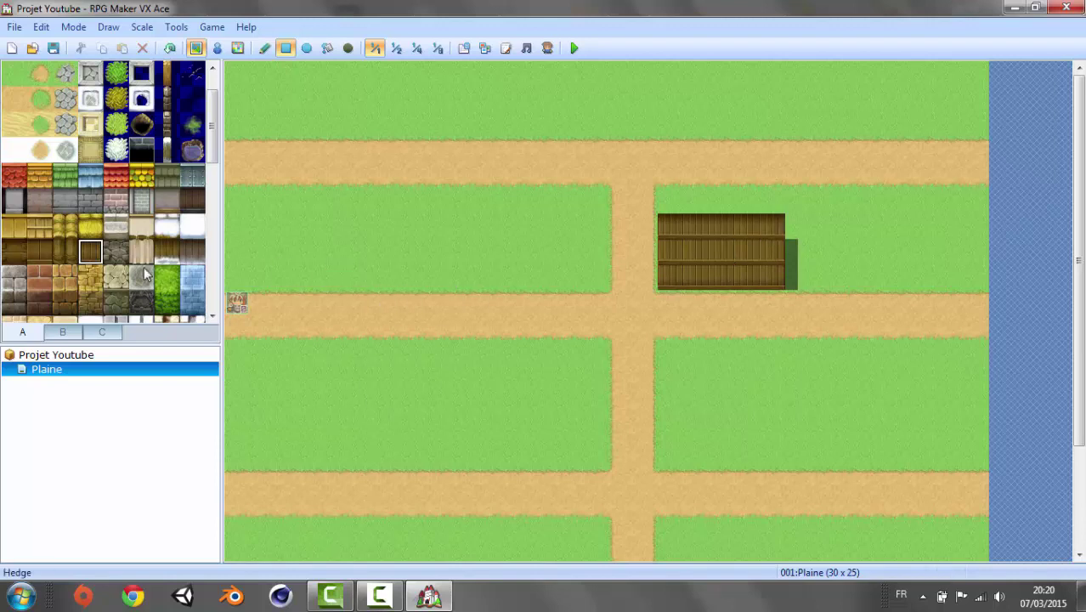
{"action": "left_click", "coordinate": [90, 226]}
{"action": "left_click_drag", "start_coordinate": [667, 227], "coordinate": [775, 211]}
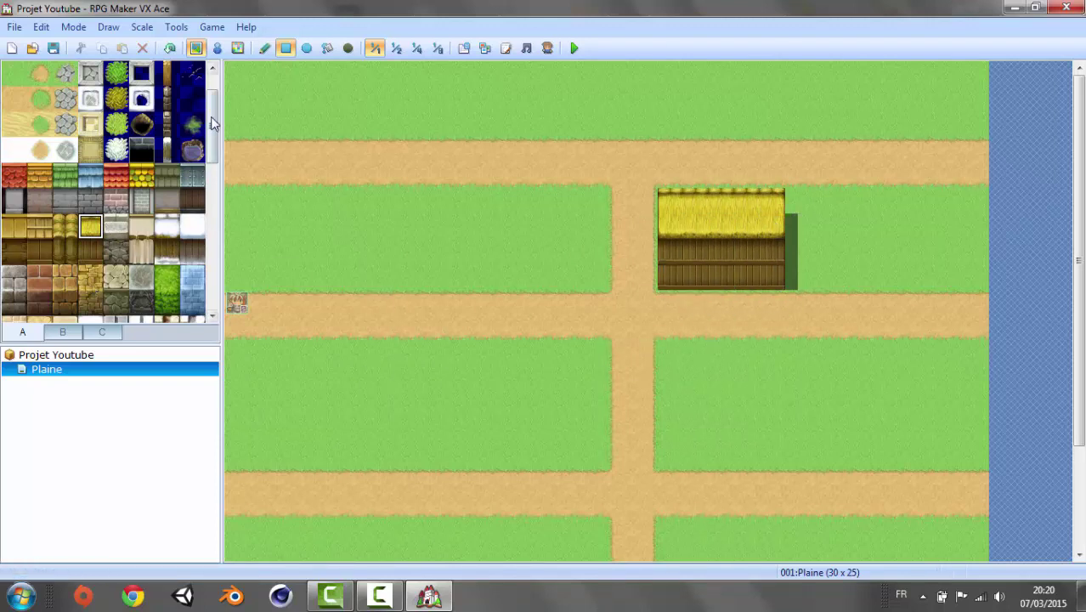
{"action": "scroll", "coordinate": [212, 123], "scroll_direction": "up", "scroll_amount": 1}
{"action": "scroll", "coordinate": [215, 100], "scroll_direction": "down", "scroll_amount": 2}
{"action": "scroll", "coordinate": [212, 96], "scroll_direction": "up", "scroll_amount": 2}
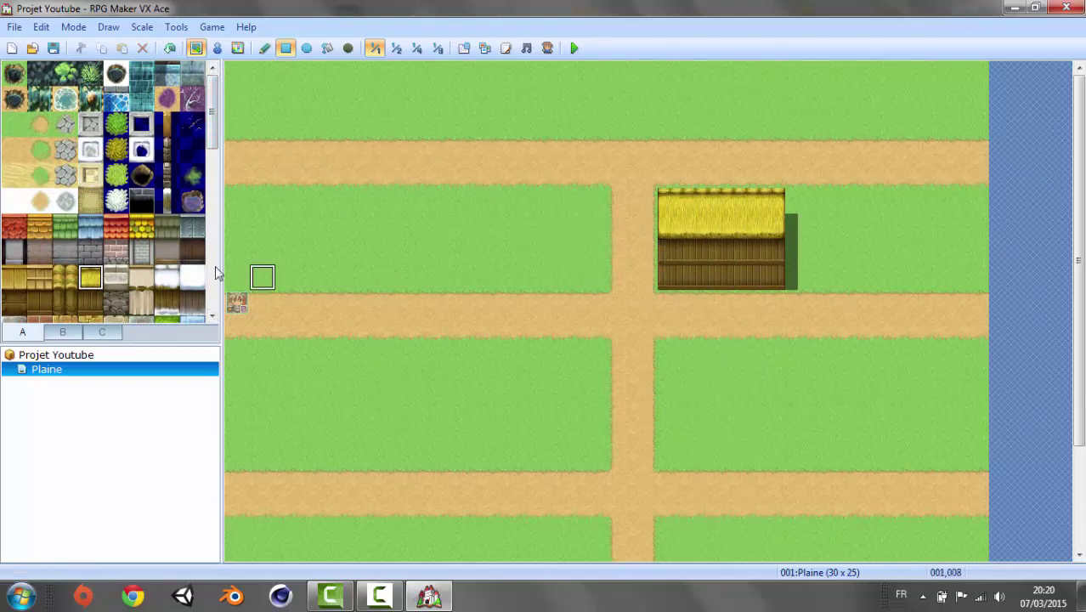
{"action": "scroll", "coordinate": [185, 256], "scroll_direction": "down", "scroll_amount": 3}
{"action": "scroll", "coordinate": [183, 254], "scroll_direction": "down", "scroll_amount": 2}
{"action": "scroll", "coordinate": [166, 242], "scroll_direction": "down", "scroll_amount": 2}
{"action": "scroll", "coordinate": [172, 243], "scroll_direction": "down", "scroll_amount": 2}
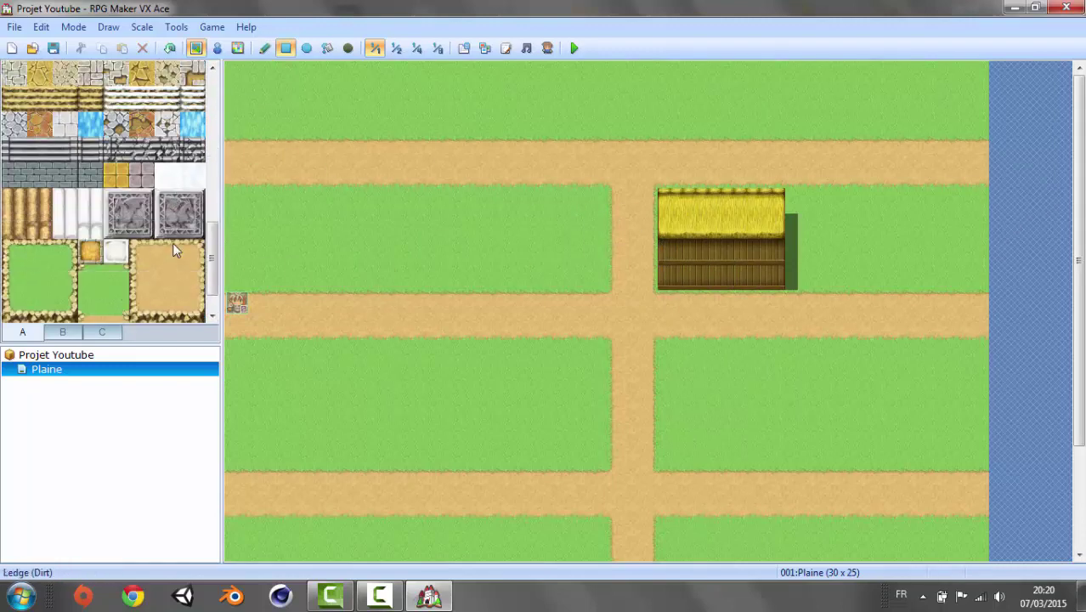
{"action": "scroll", "coordinate": [164, 268], "scroll_direction": "up", "scroll_amount": 6}
{"action": "scroll", "coordinate": [164, 268], "scroll_direction": "down", "scroll_amount": 3}
Step: From tileset B, pick the dark doorway and wooden sign tiles for the house front
{"action": "left_click", "coordinate": [64, 331]}
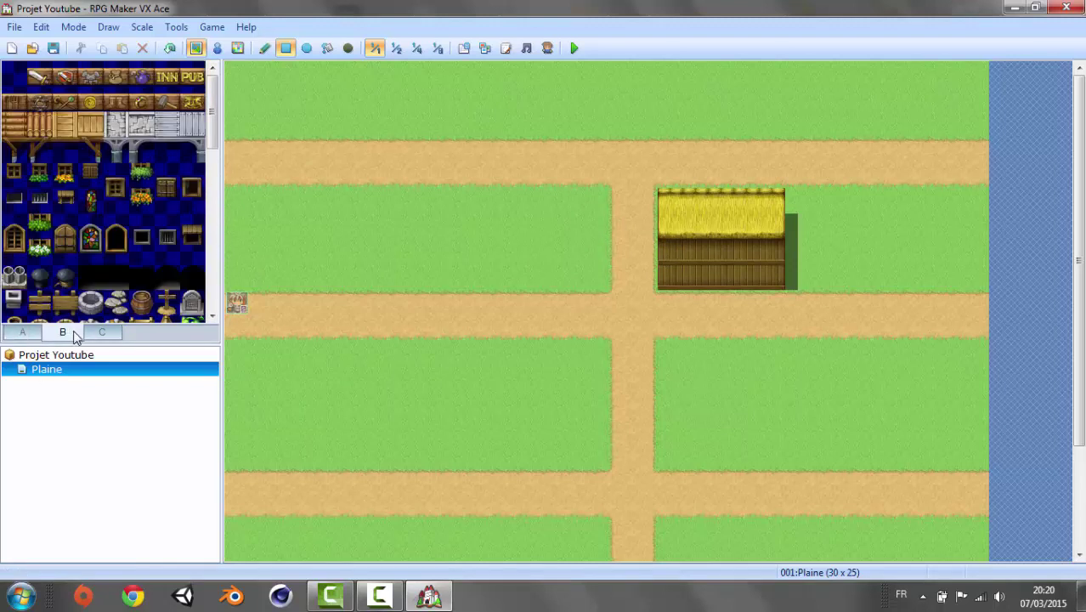
{"action": "left_click", "coordinate": [177, 283]}
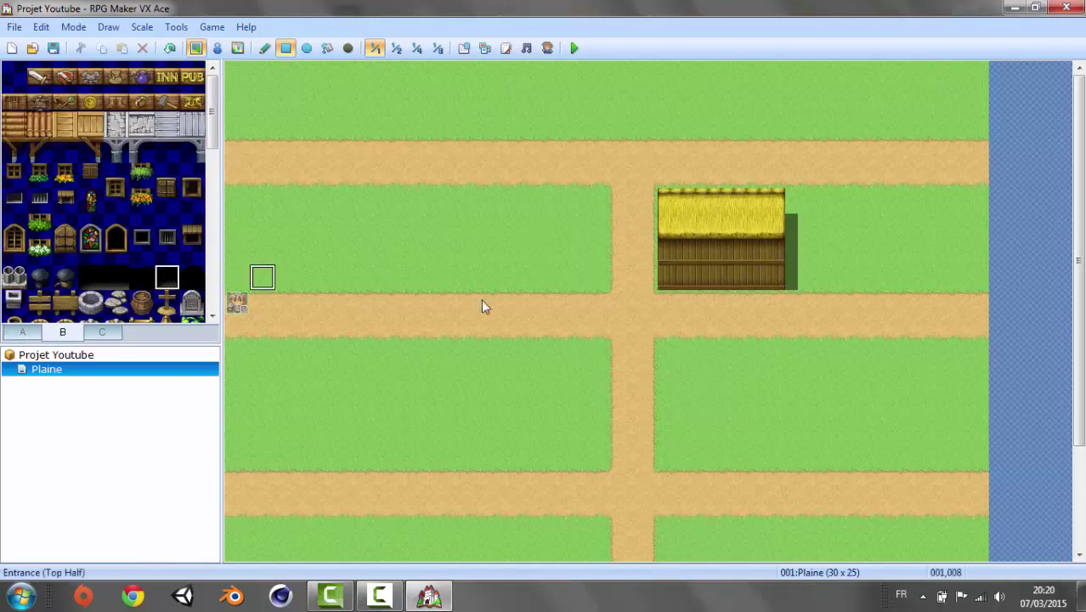
{"action": "left_click", "coordinate": [82, 287]}
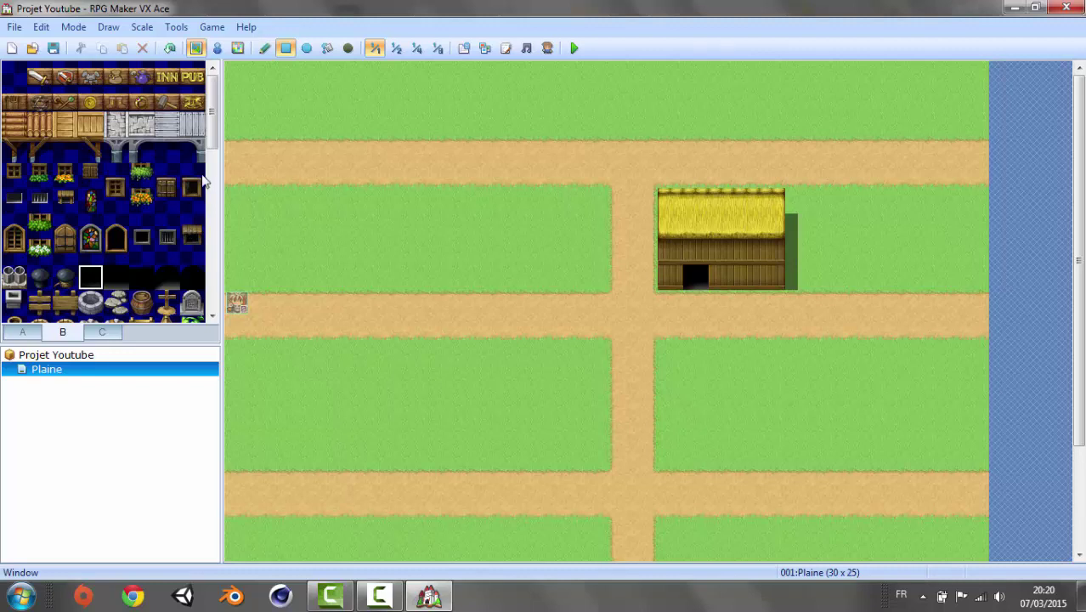
{"action": "scroll", "coordinate": [200, 183], "scroll_direction": "down", "scroll_amount": 2}
{"action": "scroll", "coordinate": [200, 183], "scroll_direction": "up", "scroll_amount": 2}
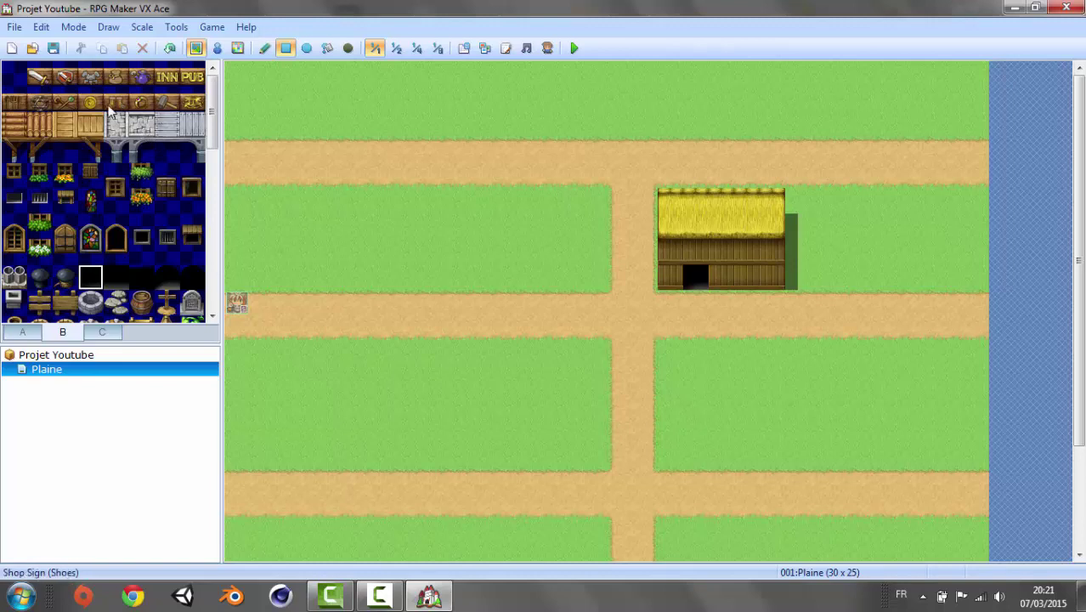
{"action": "left_click", "coordinate": [14, 100]}
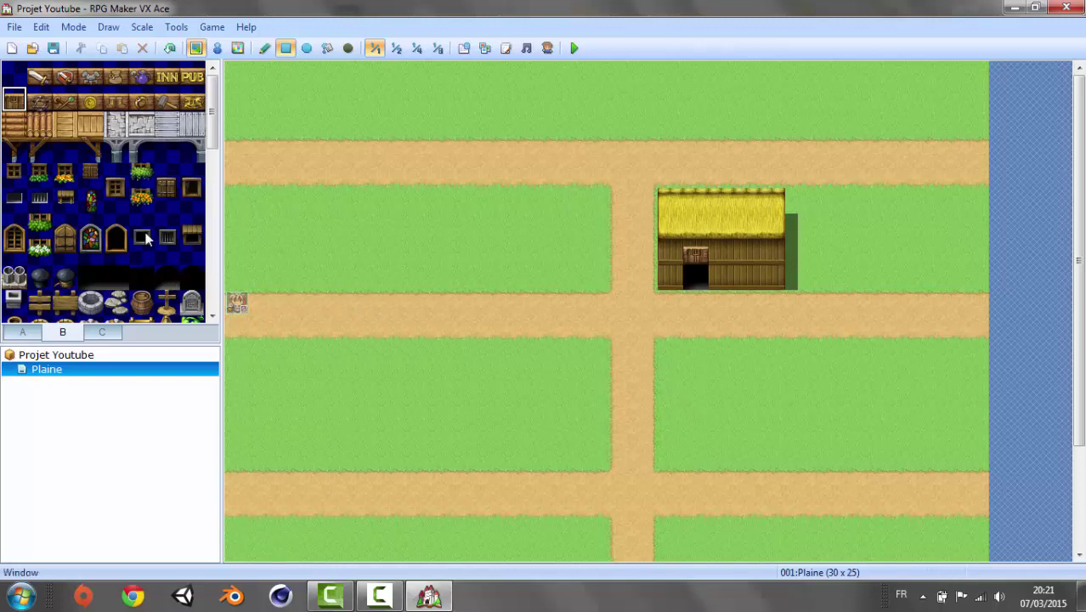
Step: Place flower-box windows on the left and right of the door
{"action": "left_click", "coordinate": [39, 175]}
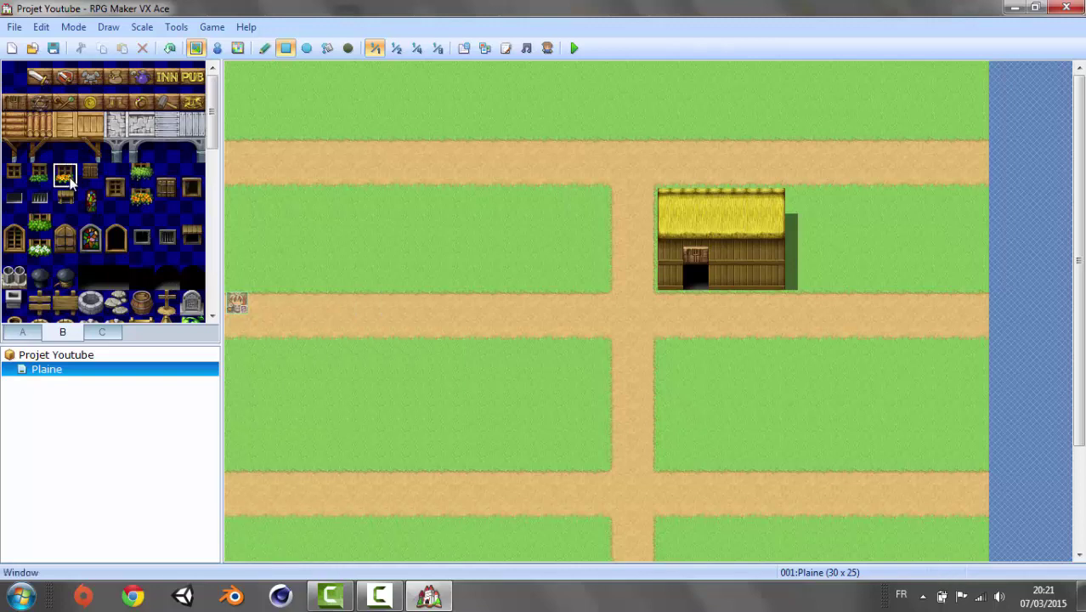
{"action": "left_click", "coordinate": [678, 252]}
{"action": "left_click", "coordinate": [722, 252]}
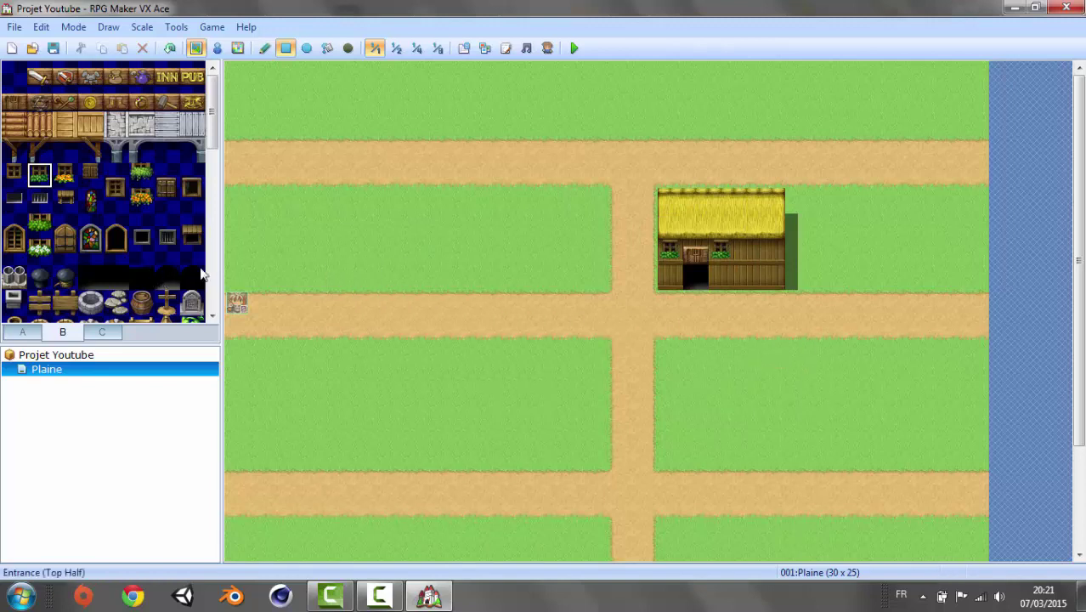
{"action": "scroll", "coordinate": [201, 273], "scroll_direction": "down", "scroll_amount": 3}
{"action": "scroll", "coordinate": [201, 247], "scroll_direction": "down", "scroll_amount": 3}
Step: Paint a 2×2 block of vegetable crates on the grass right of the house
{"action": "scroll", "coordinate": [200, 210], "scroll_direction": "down", "scroll_amount": 3}
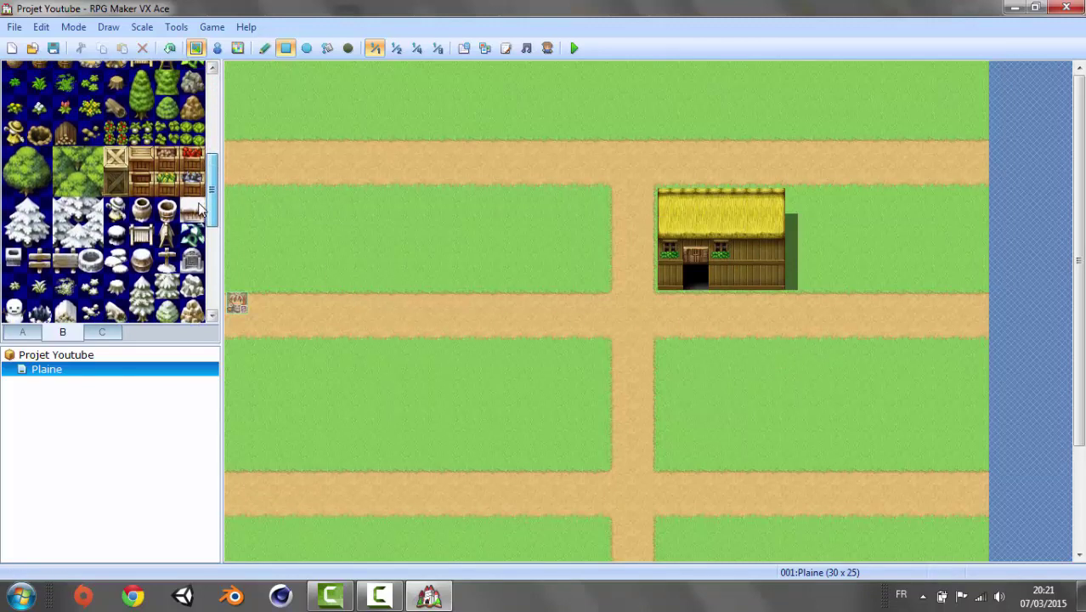
{"action": "left_click", "coordinate": [177, 188]}
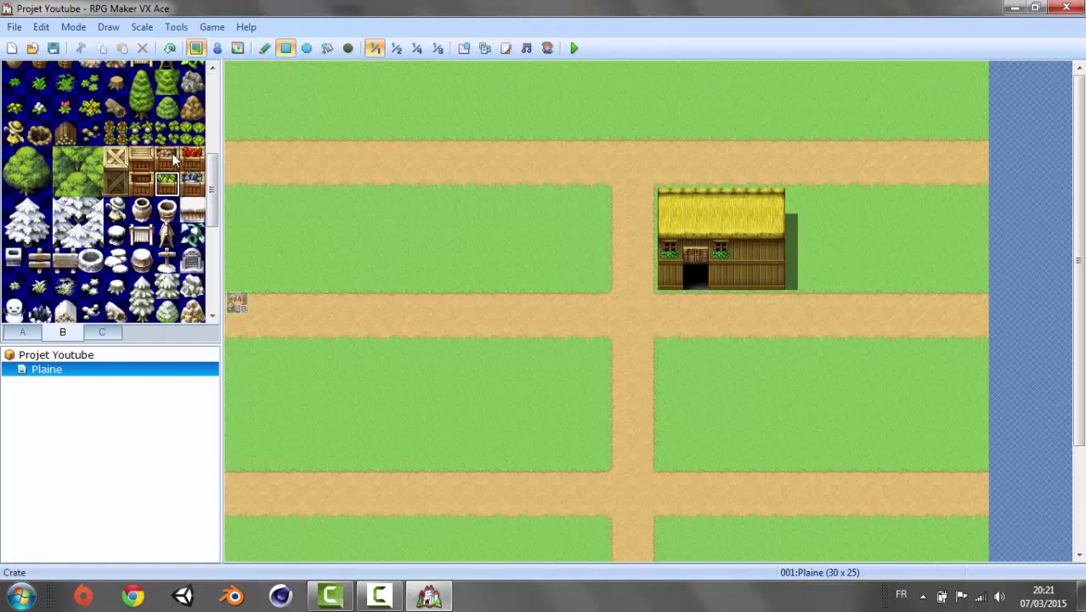
{"action": "left_click", "coordinate": [174, 159]}
{"action": "left_click", "coordinate": [795, 253]}
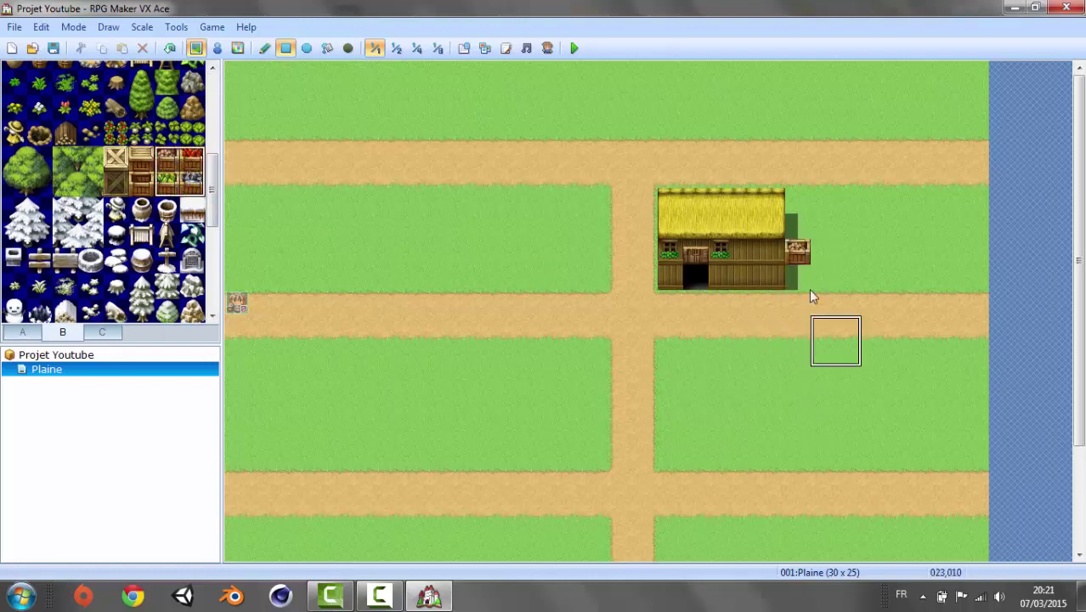
{"action": "left_click", "coordinate": [812, 266]}
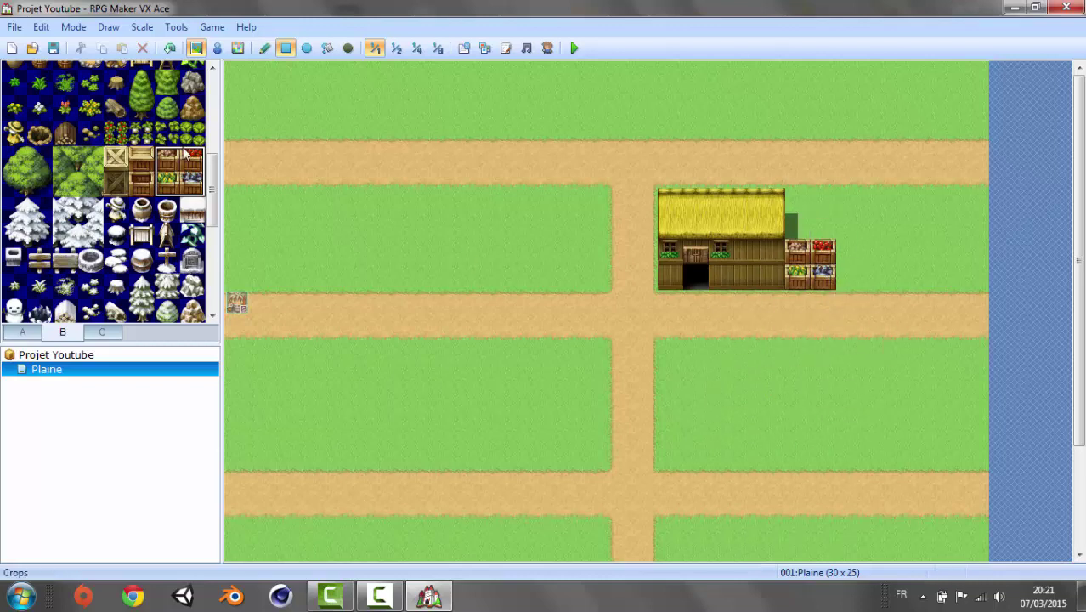
Step: Paint a tall tree beside the house roof, then undo it
{"action": "scroll", "coordinate": [170, 153], "scroll_direction": "up", "scroll_amount": 1}
{"action": "left_click", "coordinate": [142, 151]}
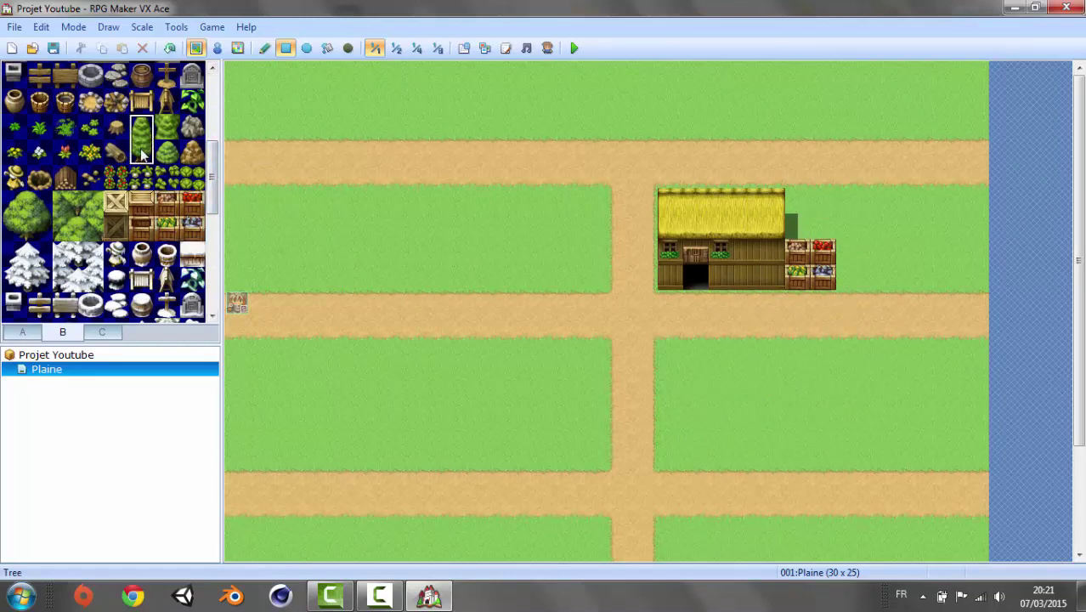
{"action": "left_click", "coordinate": [798, 220]}
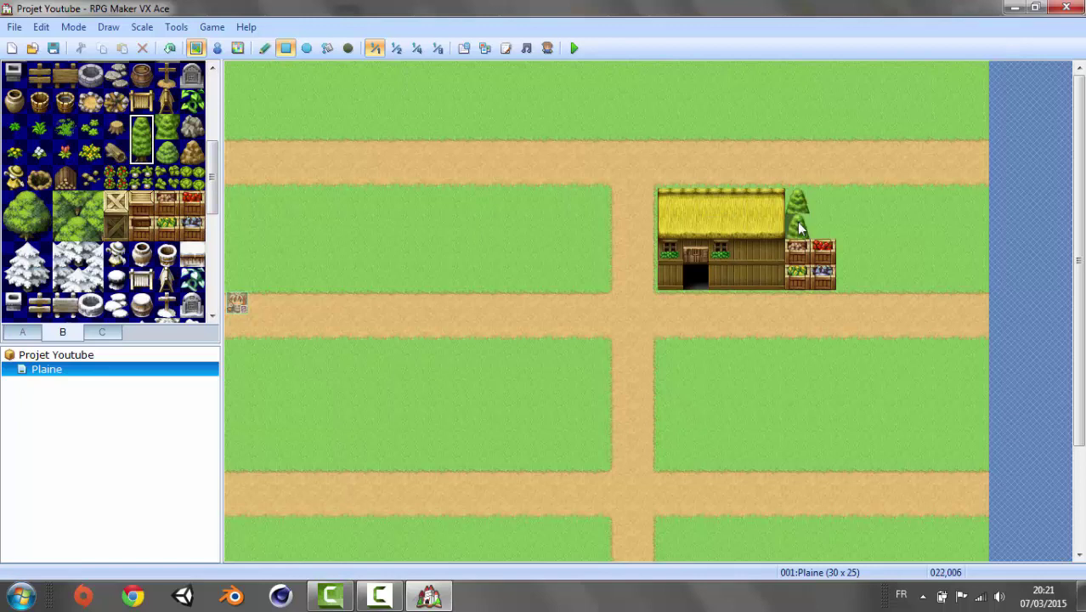
{"action": "key", "text": "ctrl+z"}
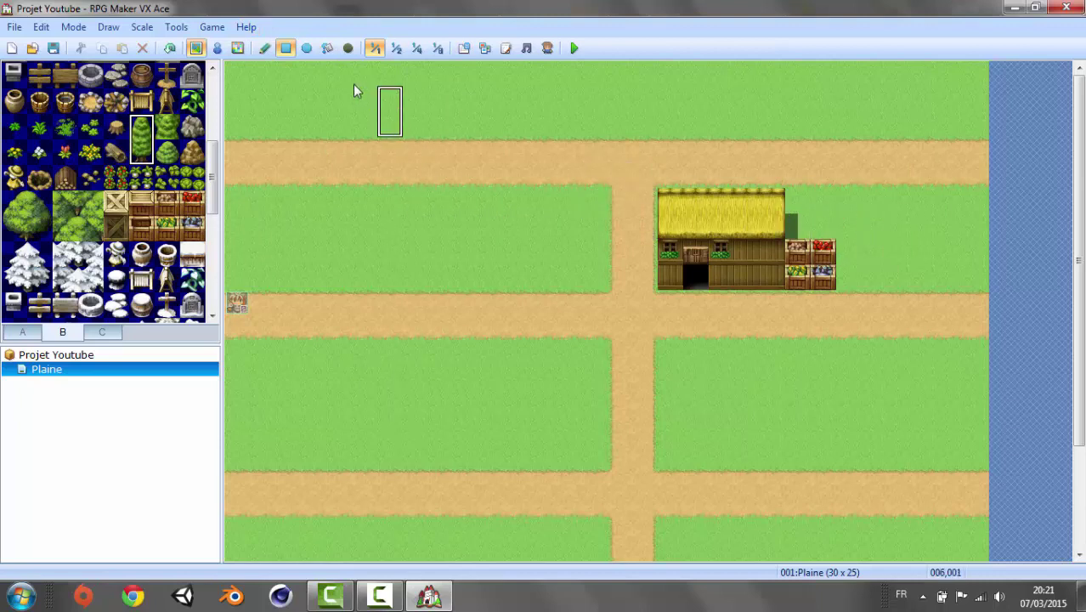
Step: With the Pencil tool, add single trees right of the house roof and right of the crates
{"action": "left_click", "coordinate": [264, 48]}
{"action": "left_click", "coordinate": [798, 204]}
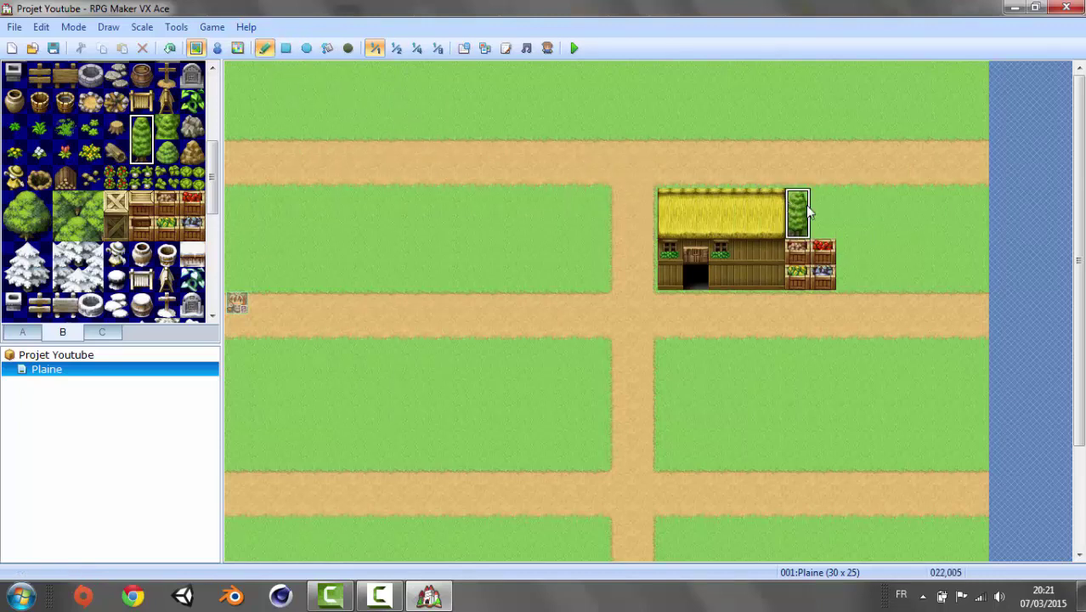
{"action": "left_click", "coordinate": [822, 204]}
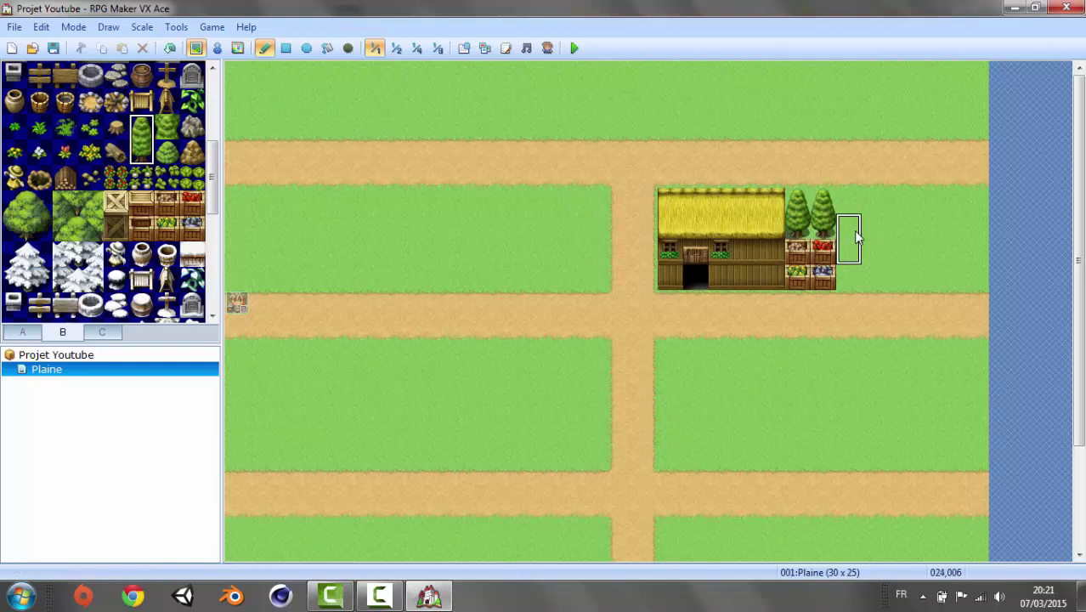
{"action": "key", "text": "ctrl+z"}
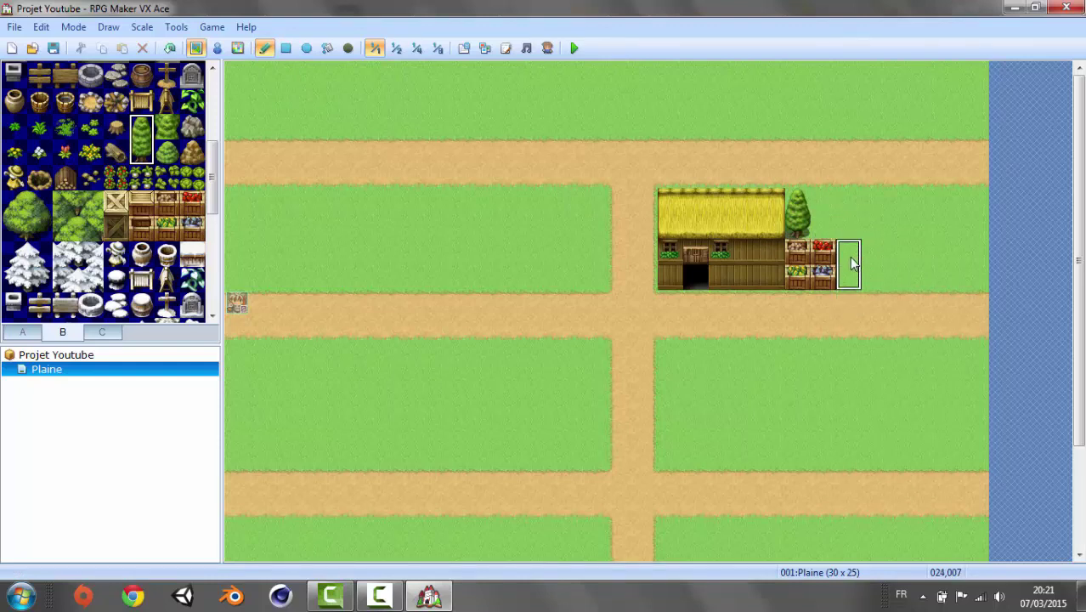
{"action": "left_click", "coordinate": [851, 264]}
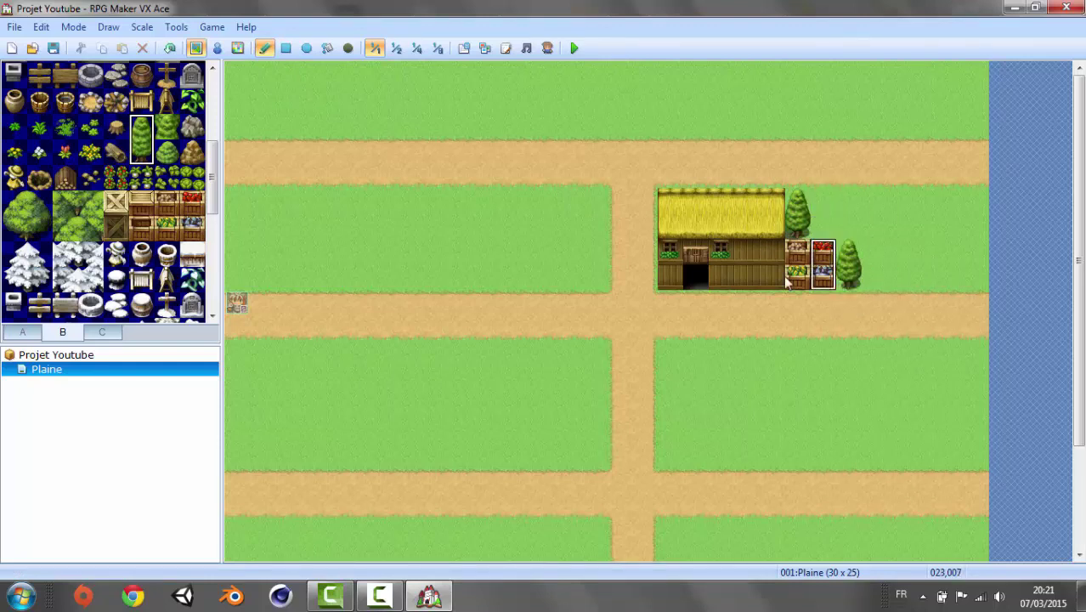
Step: Paint a staggered zigzag row of tall trees along the map's top edge up to the river
{"action": "left_click", "coordinate": [238, 95]}
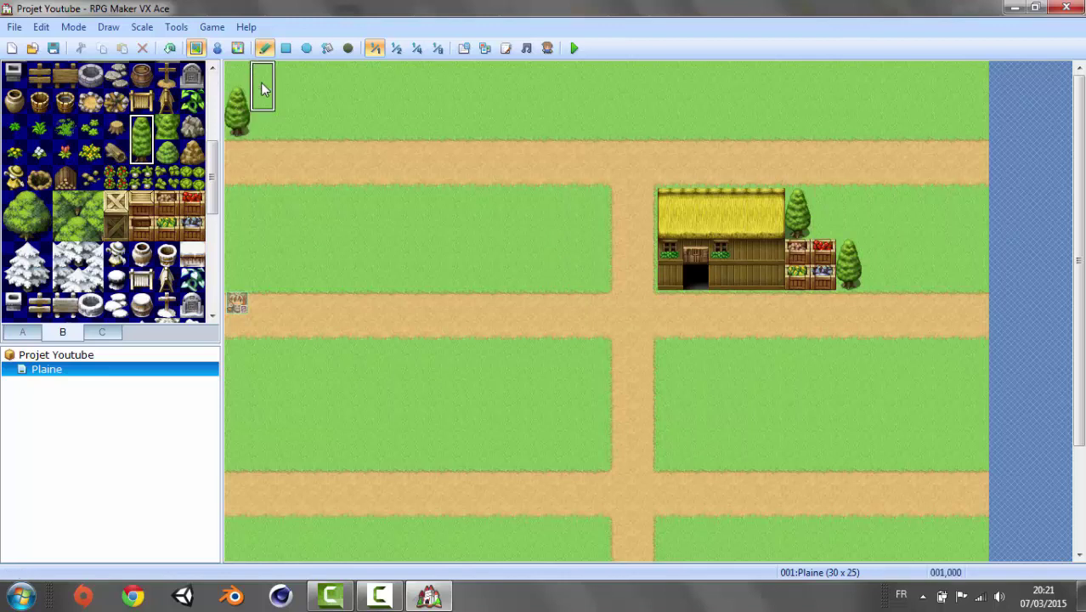
{"action": "left_click", "coordinate": [265, 71]}
{"action": "left_click", "coordinate": [293, 95]}
{"action": "left_click", "coordinate": [313, 94]}
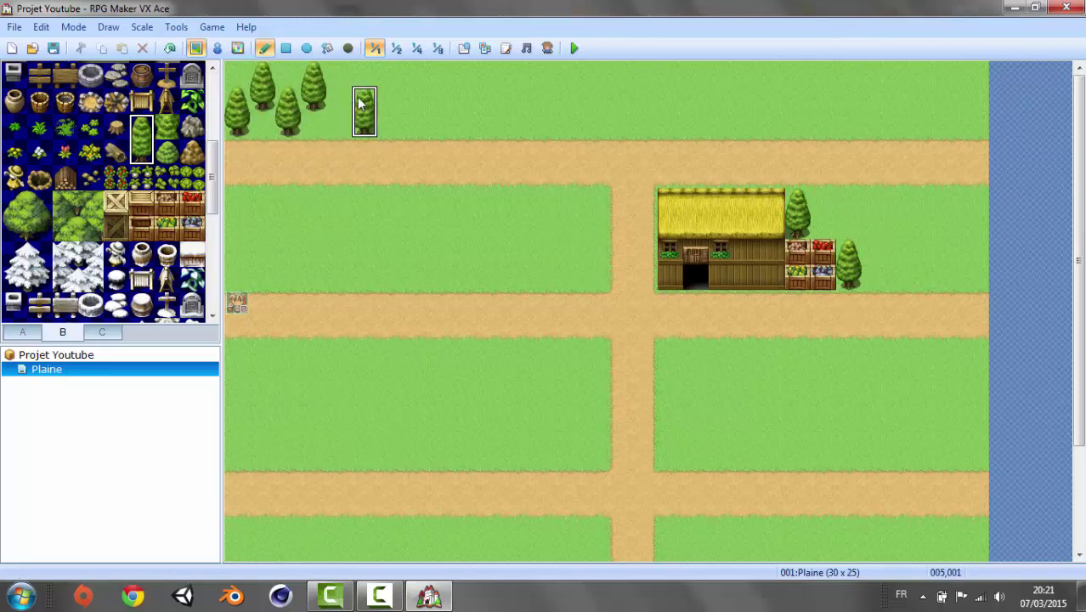
{"action": "left_click", "coordinate": [339, 98]}
{"action": "left_click", "coordinate": [366, 77]}
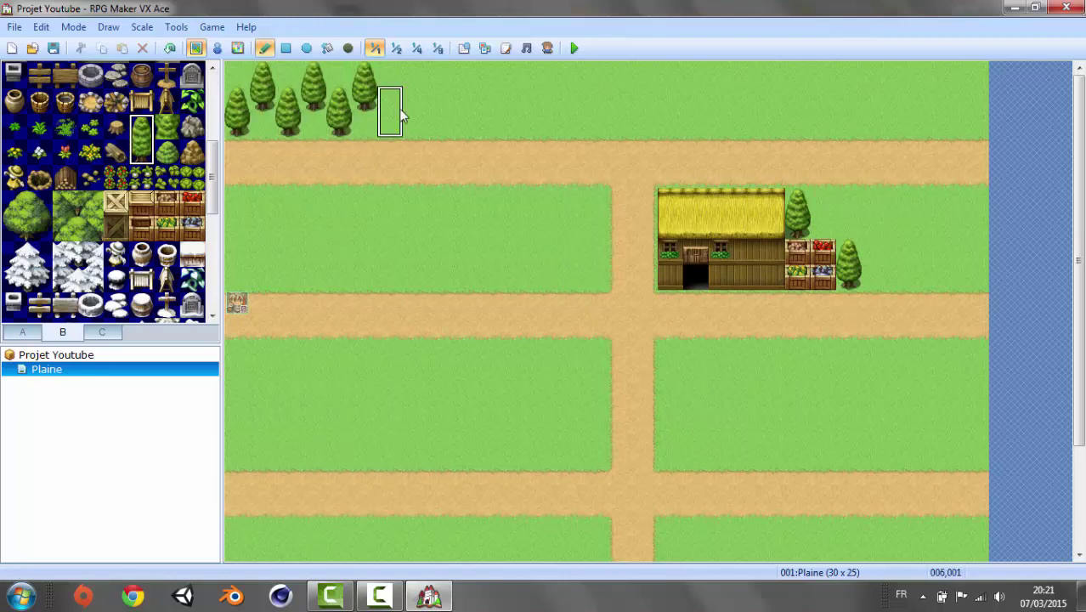
{"action": "left_click", "coordinate": [390, 99]}
{"action": "left_click", "coordinate": [415, 76]}
{"action": "left_click", "coordinate": [441, 98]}
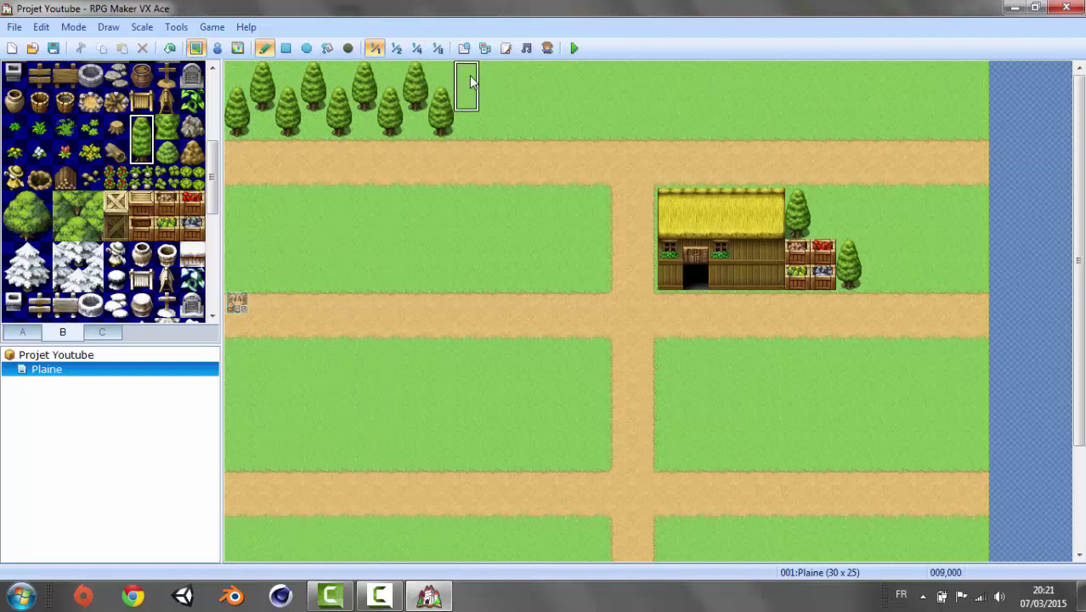
{"action": "left_click", "coordinate": [466, 76]}
{"action": "left_click", "coordinate": [495, 109]}
{"action": "left_click", "coordinate": [520, 85]}
{"action": "left_click", "coordinate": [545, 109]}
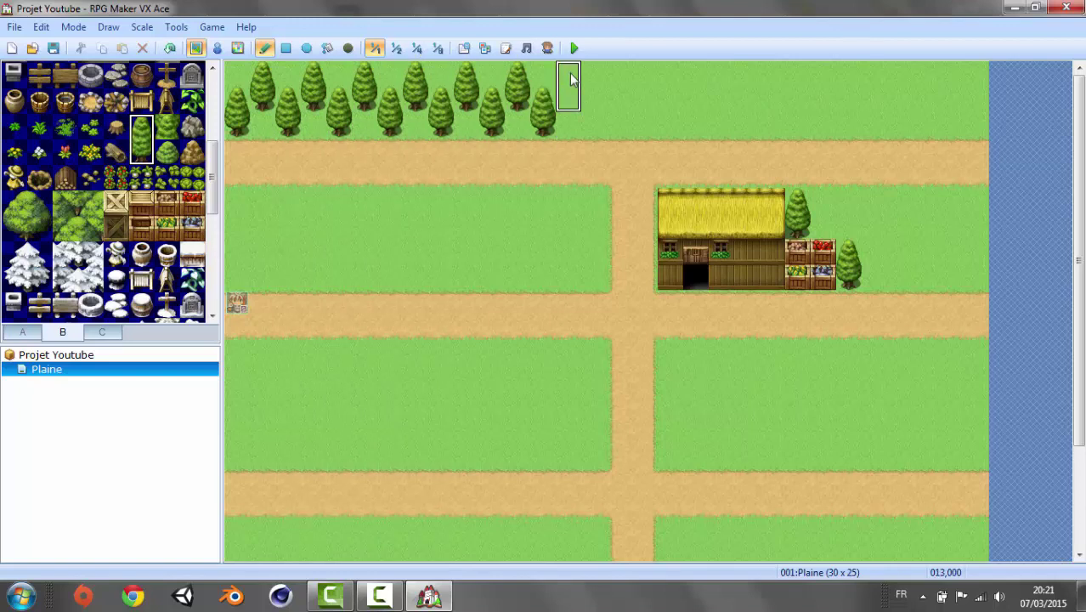
{"action": "left_click", "coordinate": [576, 94]}
{"action": "left_click", "coordinate": [594, 108]}
{"action": "left_click", "coordinate": [618, 81]}
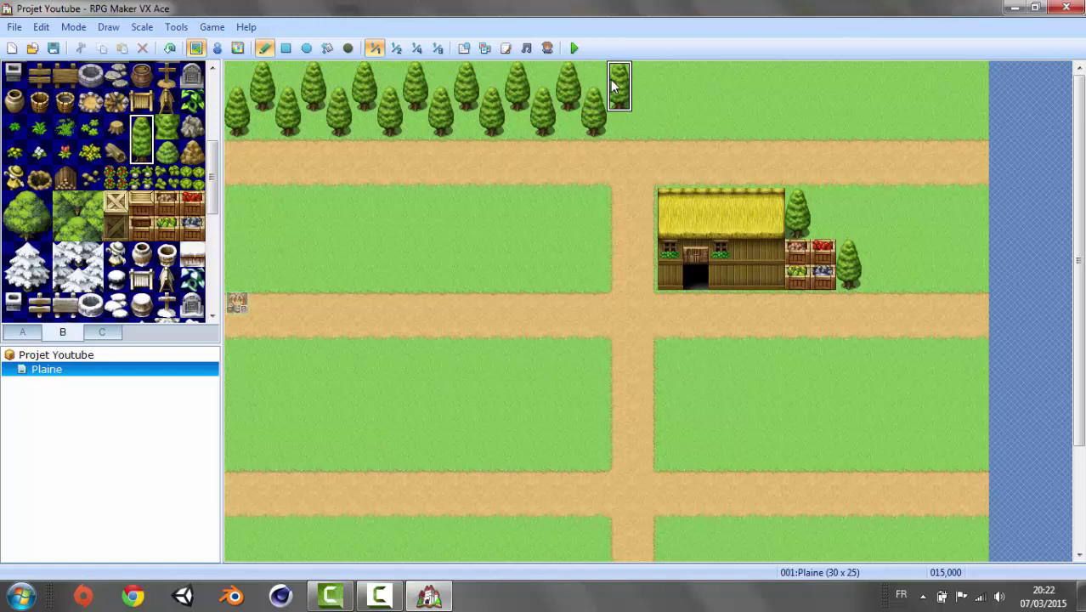
{"action": "left_click", "coordinate": [645, 111]}
{"action": "left_click", "coordinate": [671, 85]}
{"action": "left_click", "coordinate": [696, 110]}
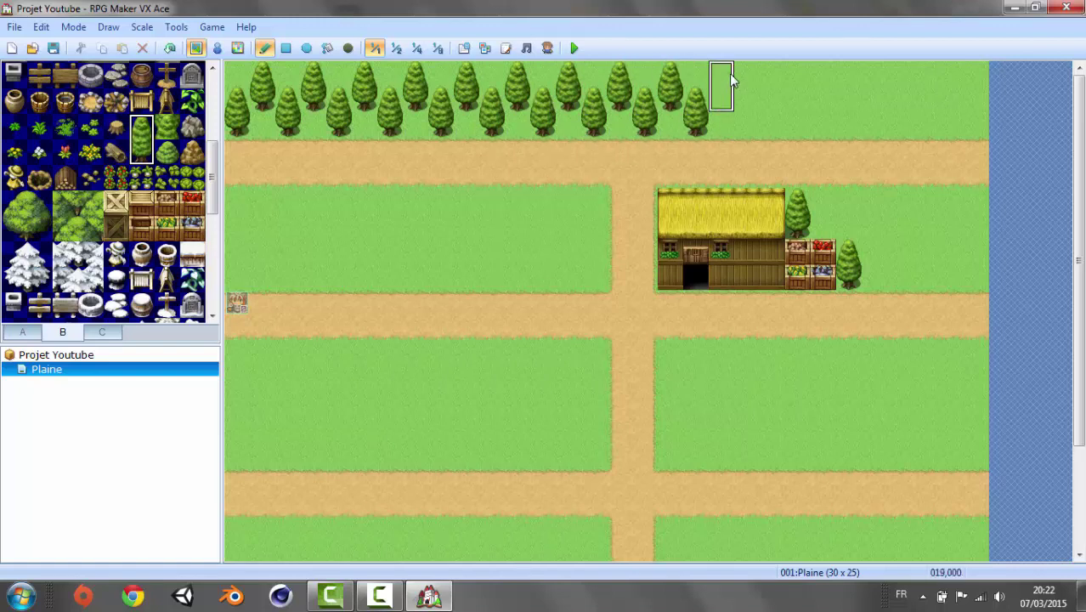
{"action": "left_click", "coordinate": [721, 85]}
{"action": "left_click", "coordinate": [746, 112]}
{"action": "left_click", "coordinate": [772, 85]}
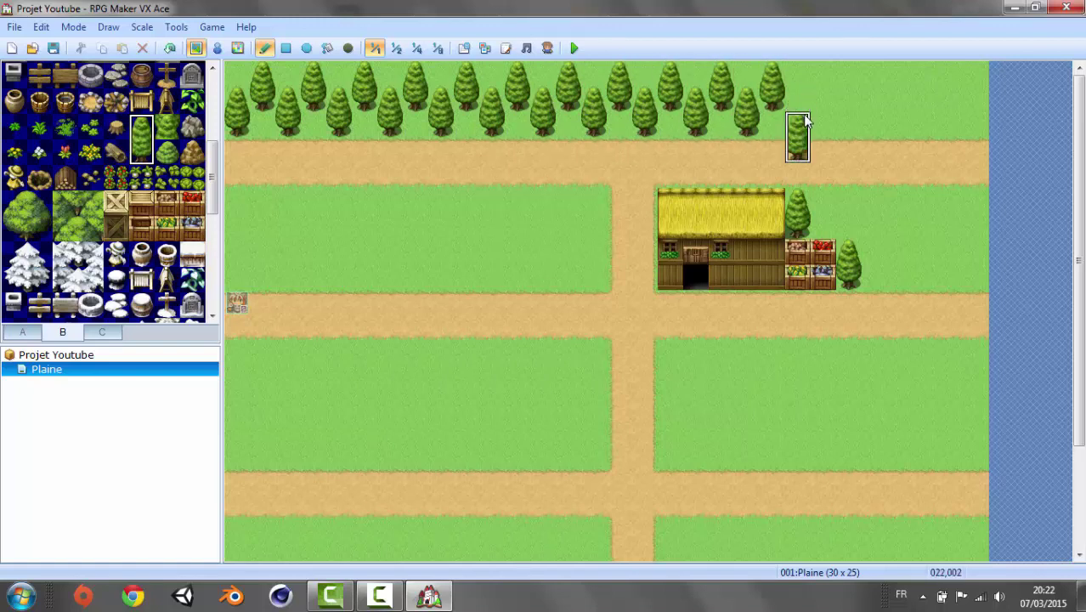
{"action": "left_click", "coordinate": [797, 109]}
{"action": "left_click", "coordinate": [823, 81]}
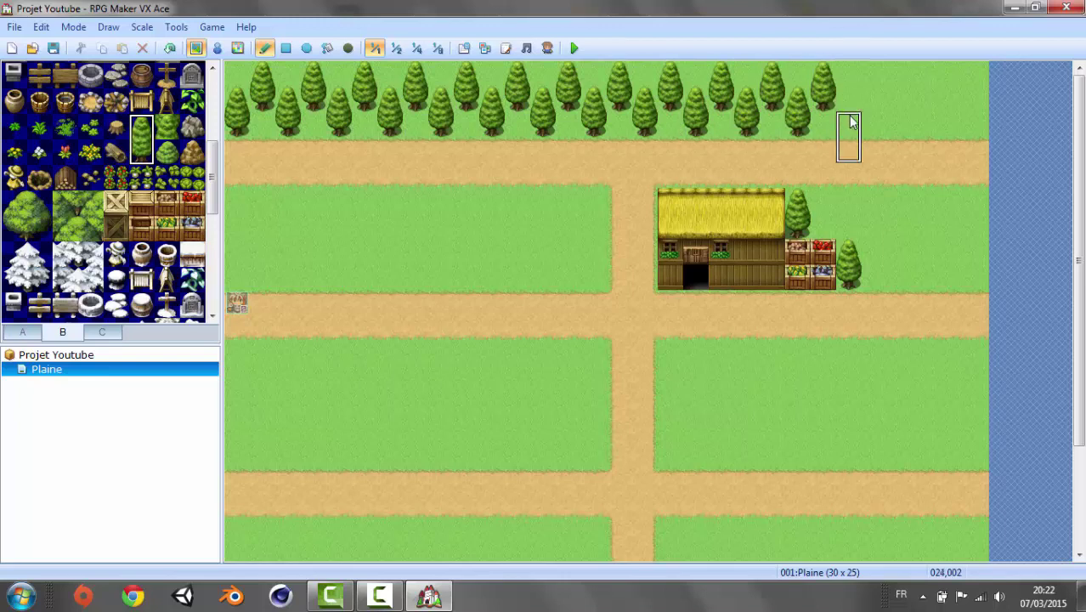
{"action": "left_click", "coordinate": [855, 104]}
{"action": "left_click", "coordinate": [876, 84]}
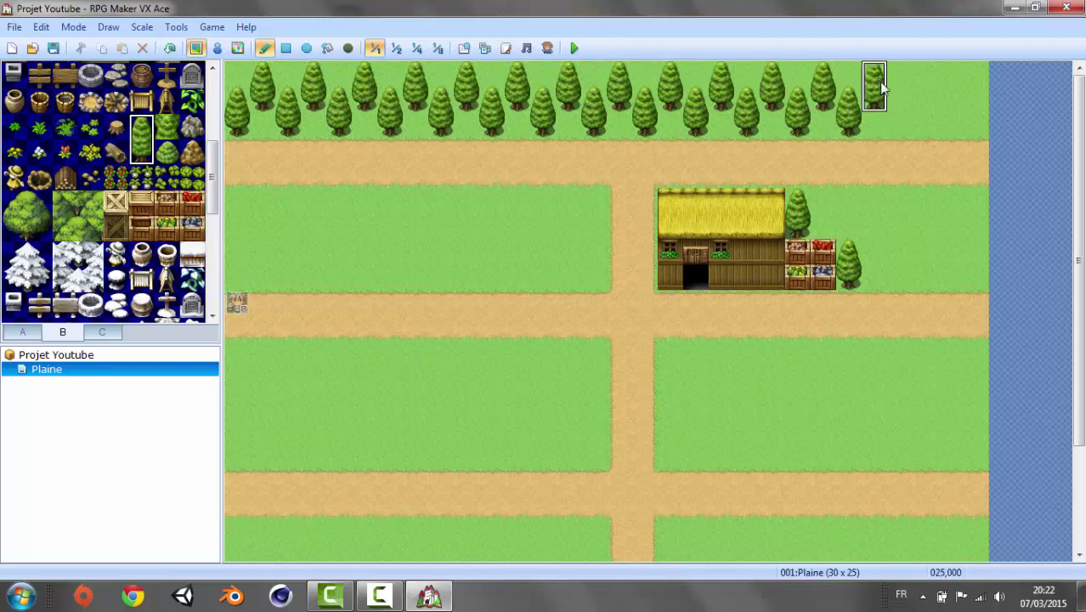
{"action": "left_click", "coordinate": [902, 106]}
{"action": "left_click", "coordinate": [926, 85]}
{"action": "left_click", "coordinate": [952, 109]}
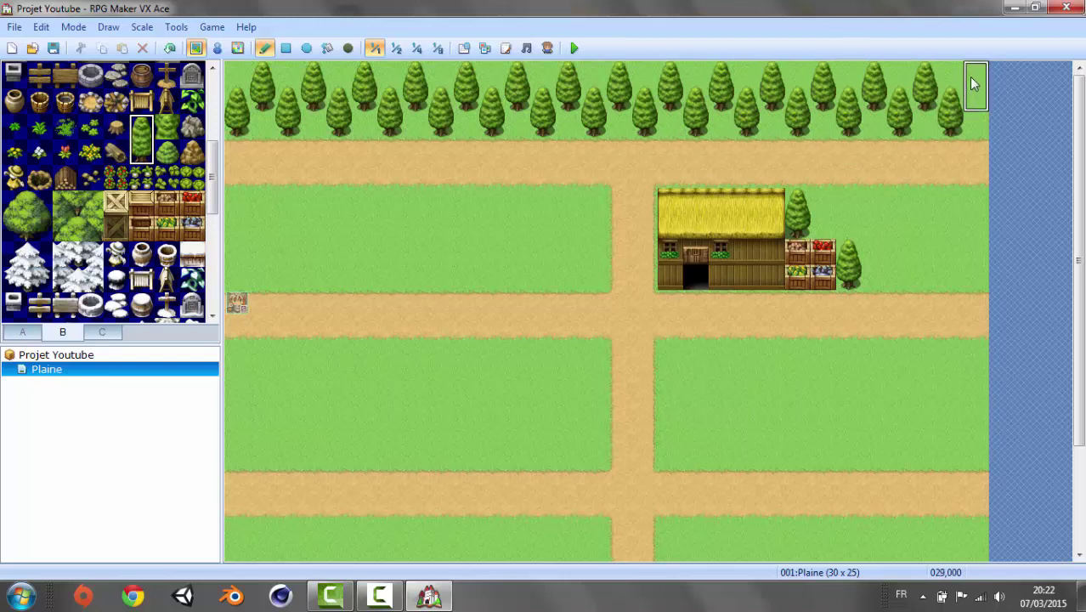
{"action": "left_click", "coordinate": [976, 85]}
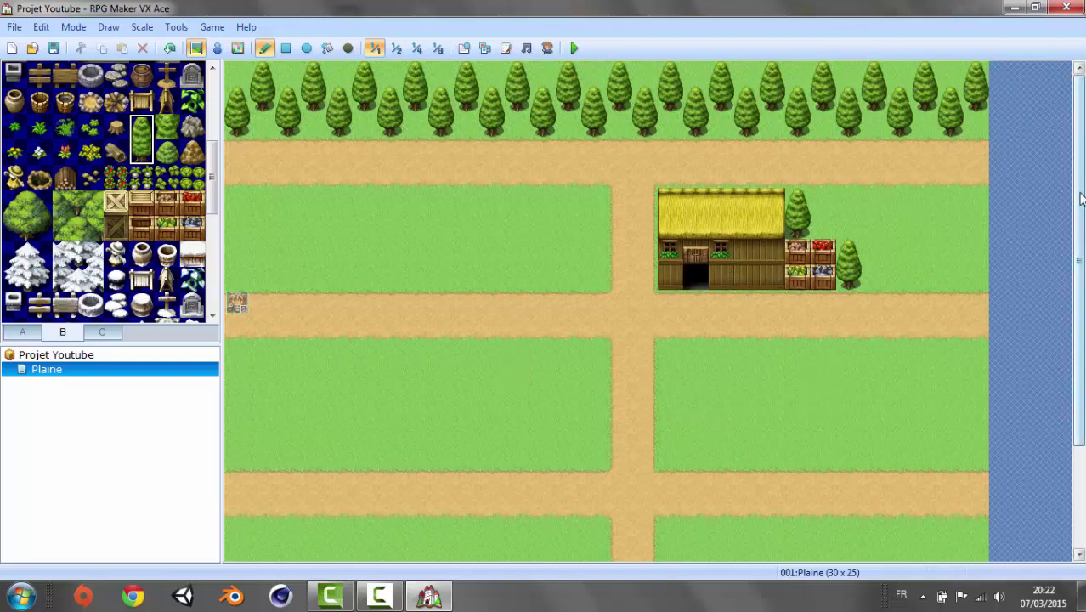
{"action": "scroll", "coordinate": [1082, 223], "scroll_direction": "down", "scroll_amount": 3}
{"action": "scroll", "coordinate": [1082, 222], "scroll_direction": "up", "scroll_amount": 3}
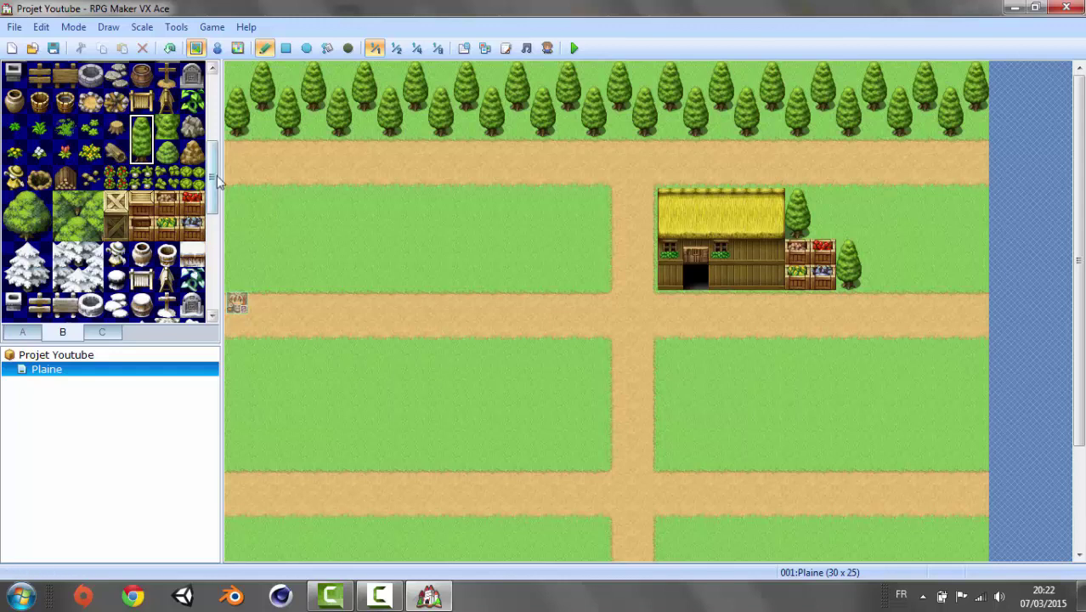
{"action": "mouse_move", "coordinate": [216, 181]}
{"action": "left_mouse_down"}
{"action": "mouse_move", "coordinate": [216, 242]}
{"action": "mouse_move", "coordinate": [214, 95]}
{"action": "left_mouse_up"}
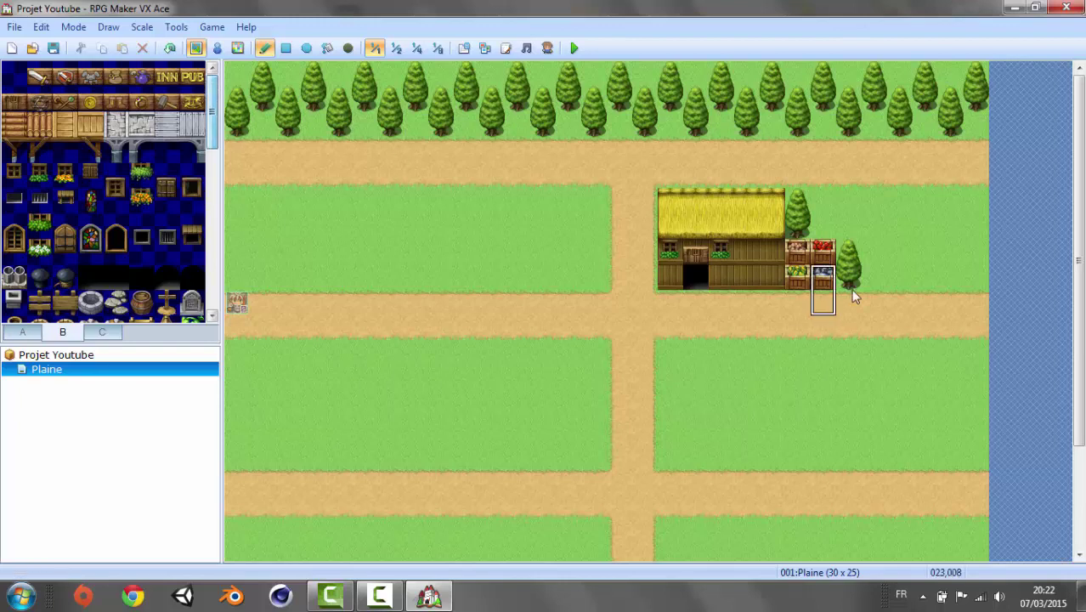
{"action": "scroll", "coordinate": [853, 291], "scroll_direction": "down", "scroll_amount": 5}
{"action": "scroll", "coordinate": [117, 264], "scroll_direction": "up", "scroll_amount": 3}
{"action": "scroll", "coordinate": [118, 263], "scroll_direction": "up", "scroll_amount": 2}
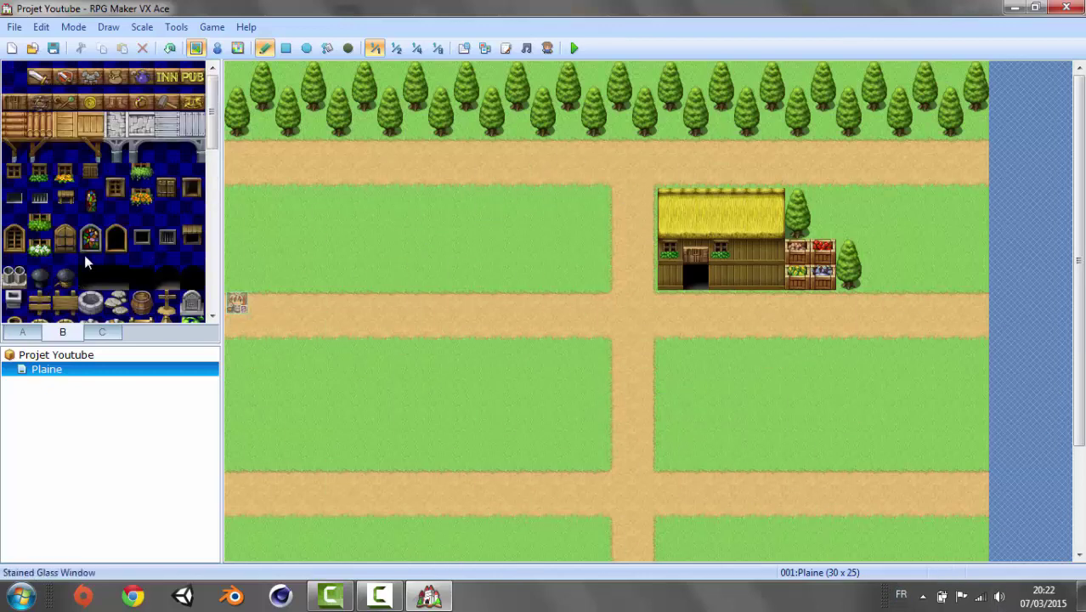
Step: Switch to Event mode and create EV001 on a map tile
{"action": "left_click", "coordinate": [219, 50]}
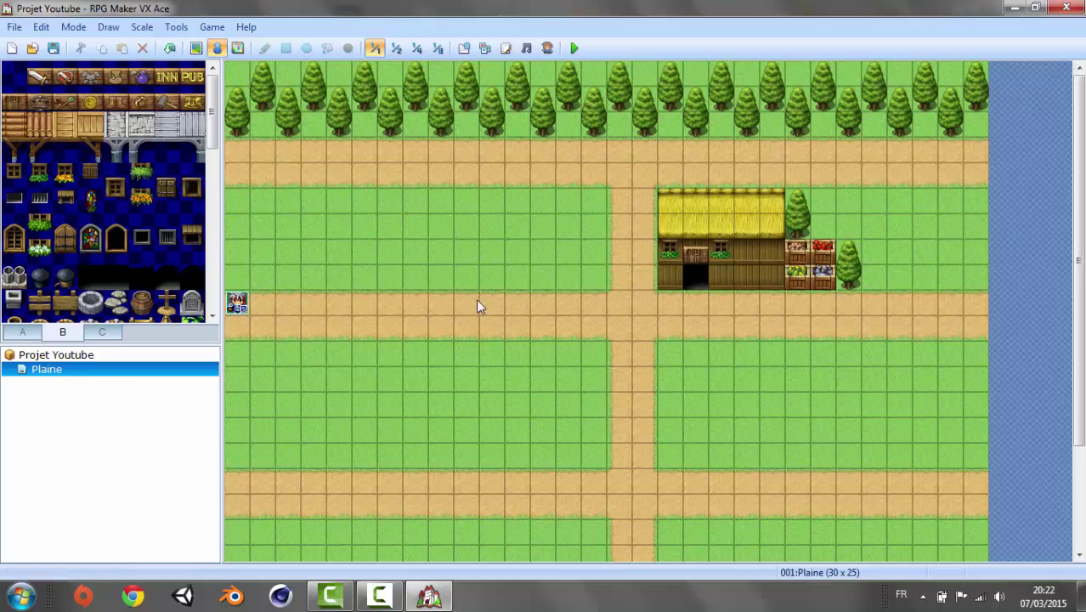
{"action": "double_click", "coordinate": [441, 250]}
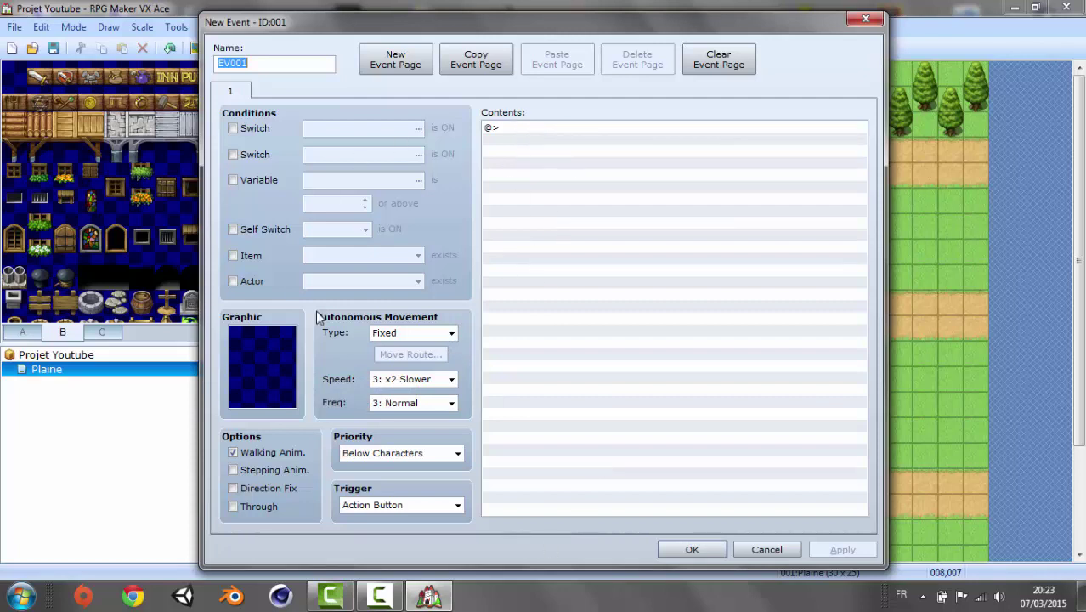
Step: Browse EV001's event command pages and close the list without adding a command
{"action": "double_click", "coordinate": [540, 130]}
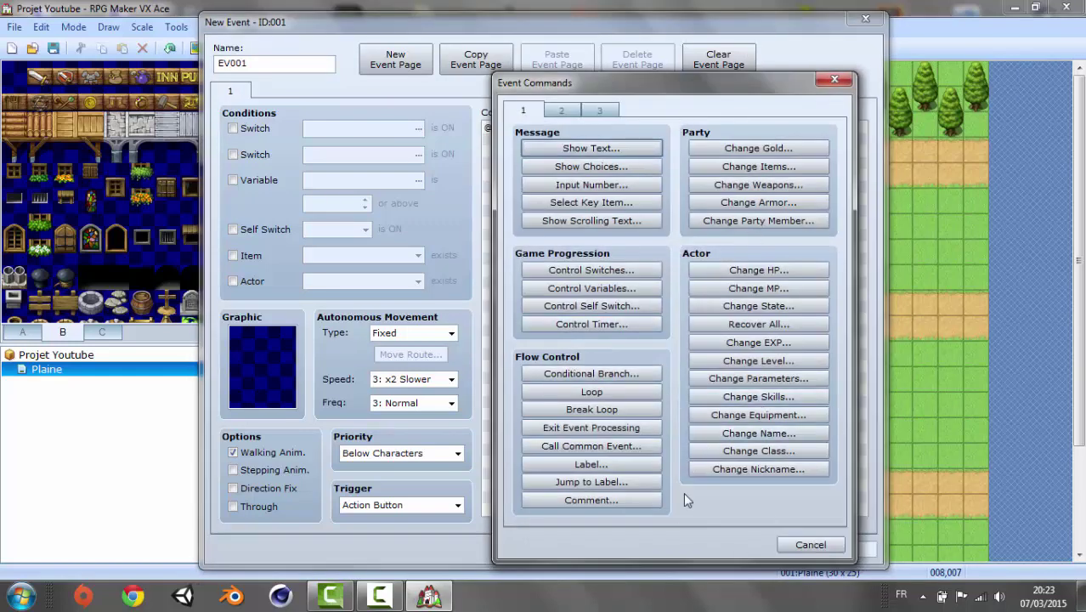
{"action": "left_click", "coordinate": [559, 112]}
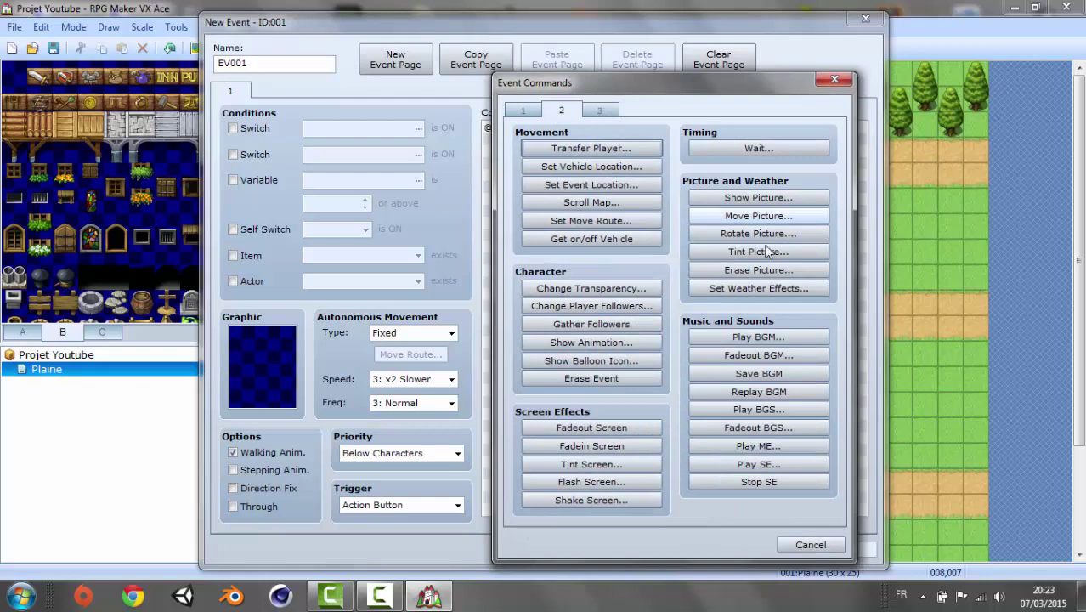
{"action": "left_click", "coordinate": [601, 113]}
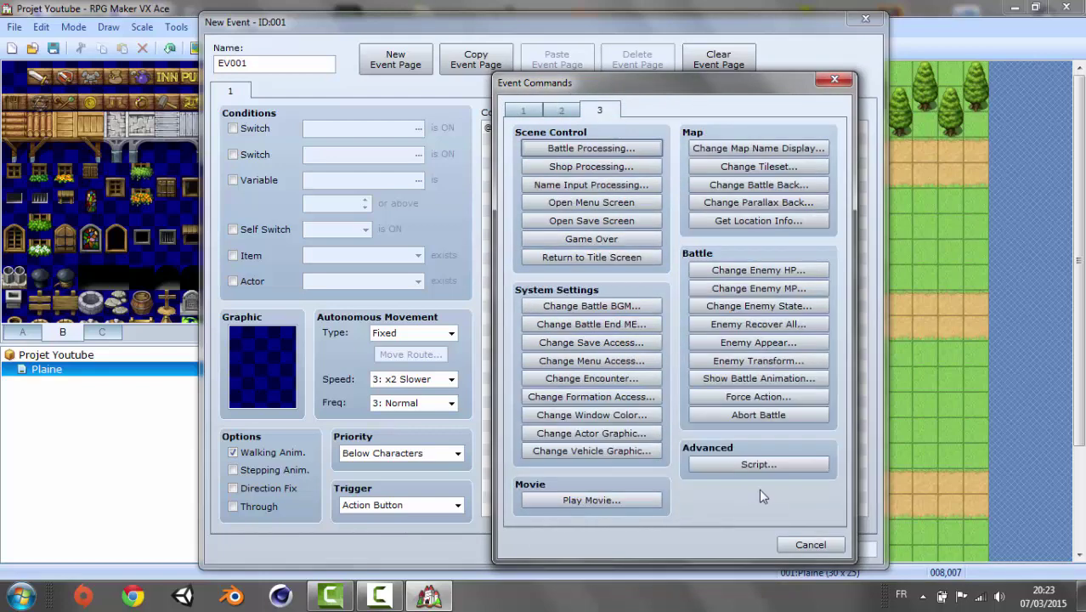
{"action": "left_click", "coordinate": [807, 544]}
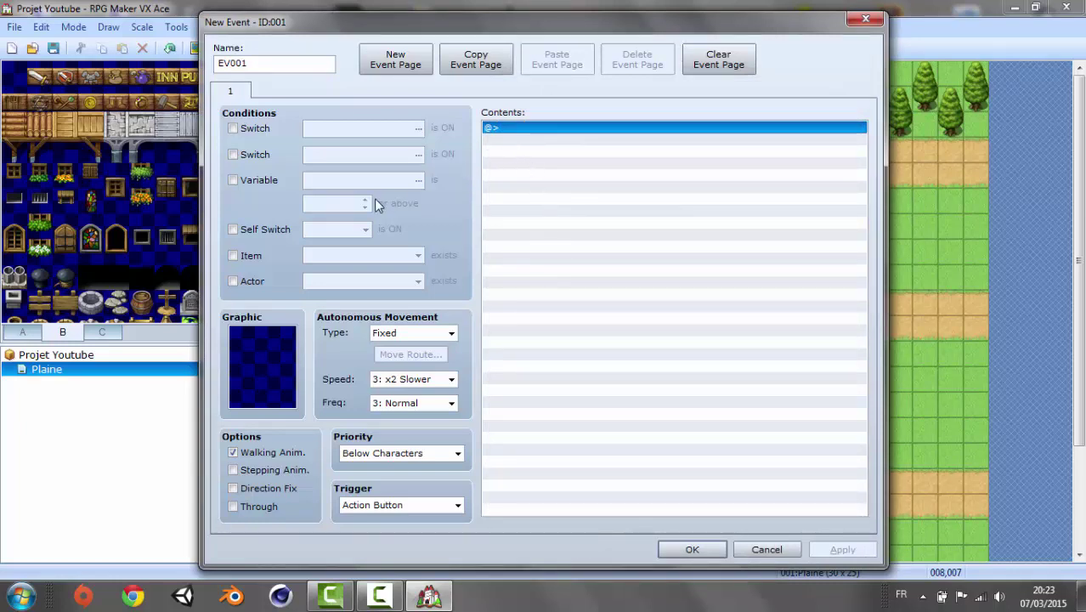
Step: Set EV001's graphic to the elderly bald man from the People5 sprite set
{"action": "mouse_move", "coordinate": [384, 187]}
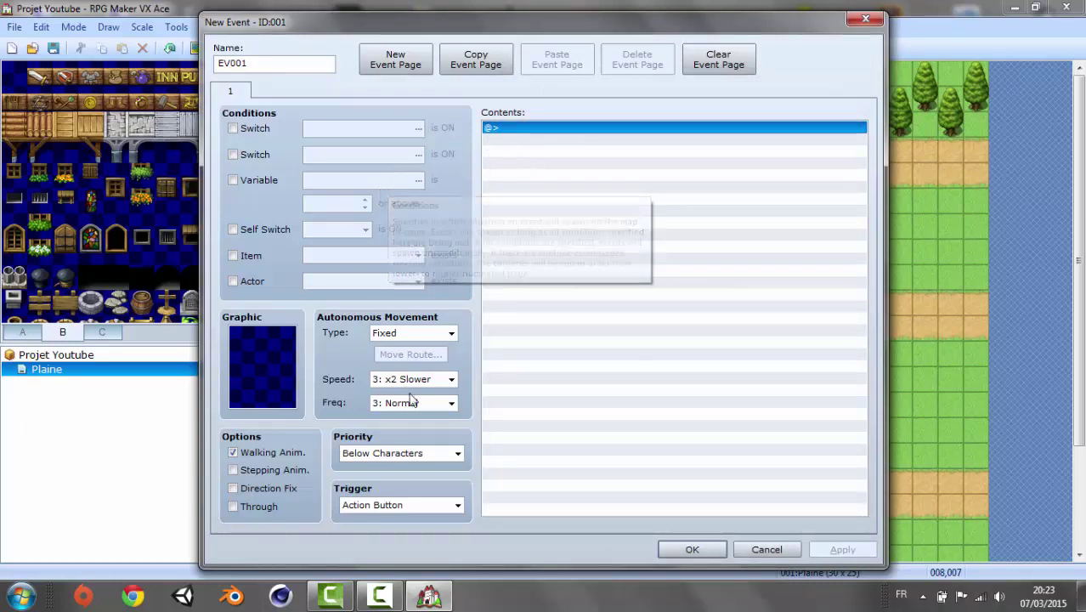
{"action": "double_click", "coordinate": [257, 369]}
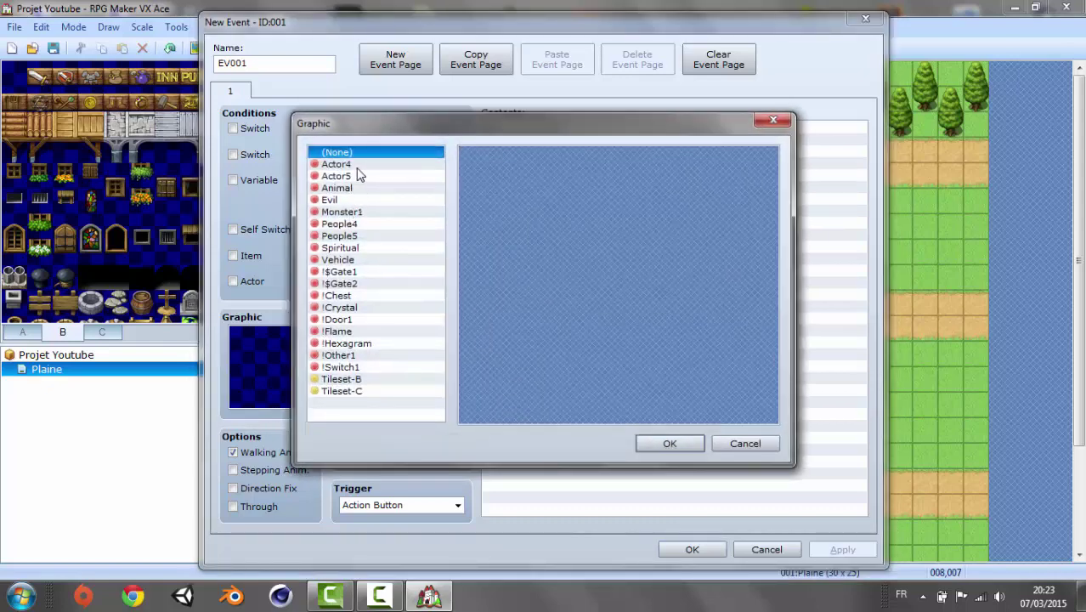
{"action": "left_click", "coordinate": [352, 164]}
{"action": "left_click", "coordinate": [353, 176]}
{"action": "left_click", "coordinate": [346, 200]}
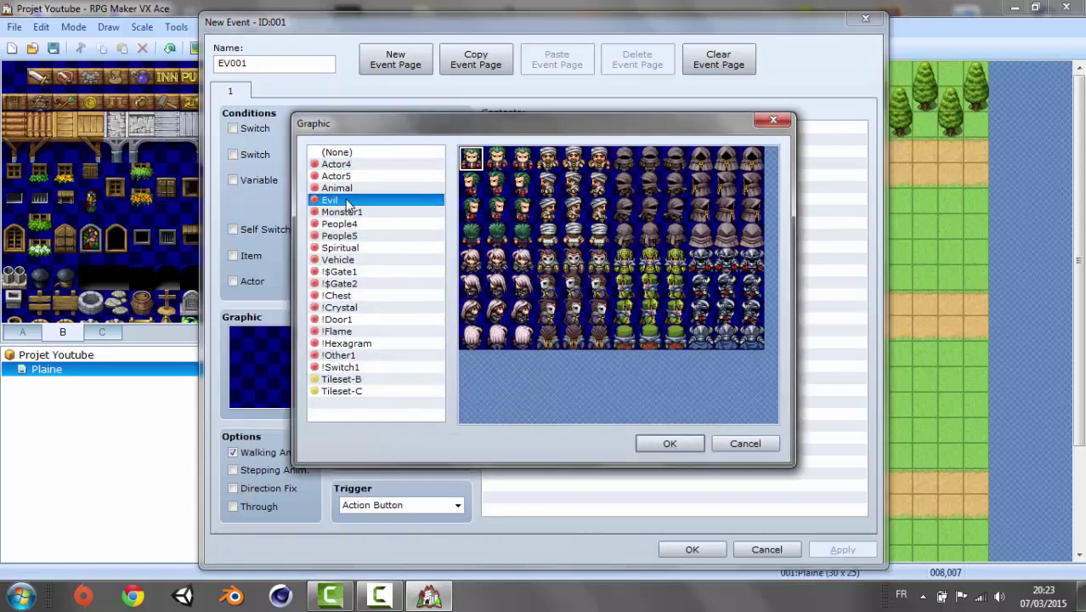
{"action": "left_click", "coordinate": [347, 211]}
{"action": "left_click", "coordinate": [351, 224]}
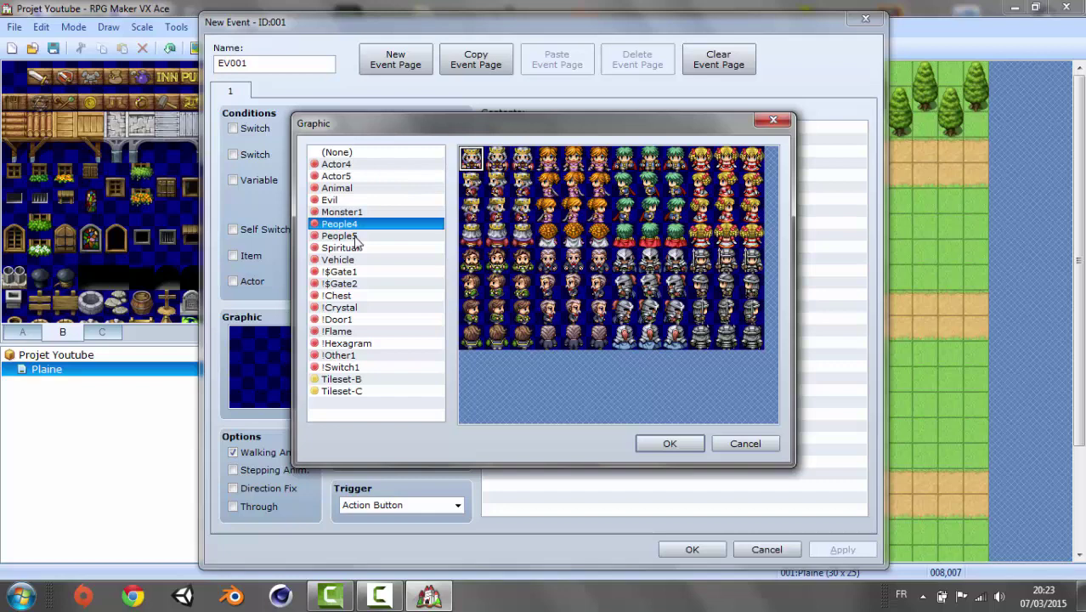
{"action": "left_click", "coordinate": [356, 237]}
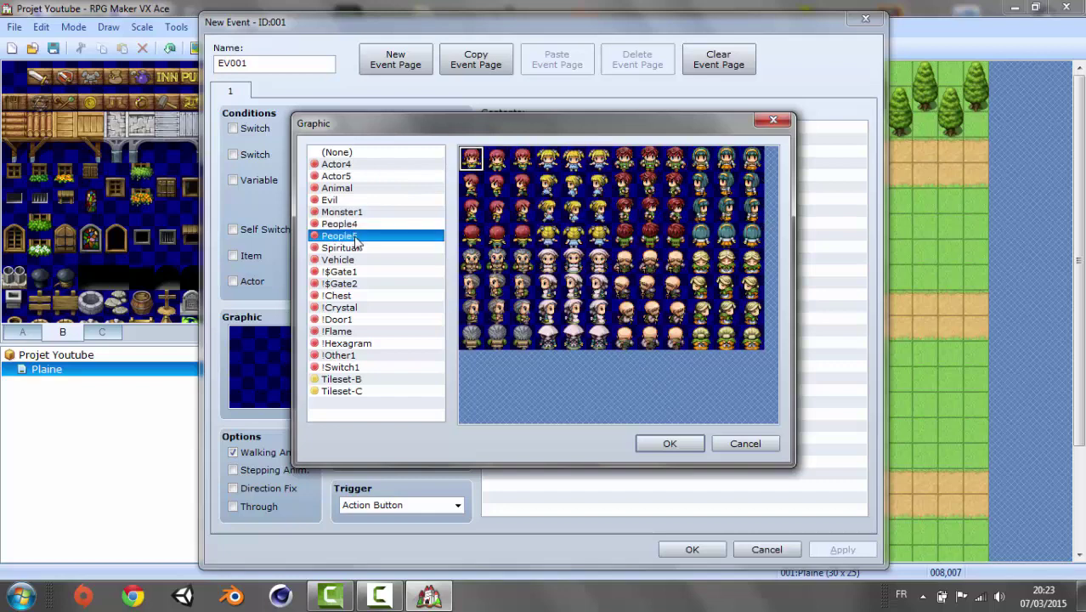
{"action": "double_click", "coordinate": [645, 264]}
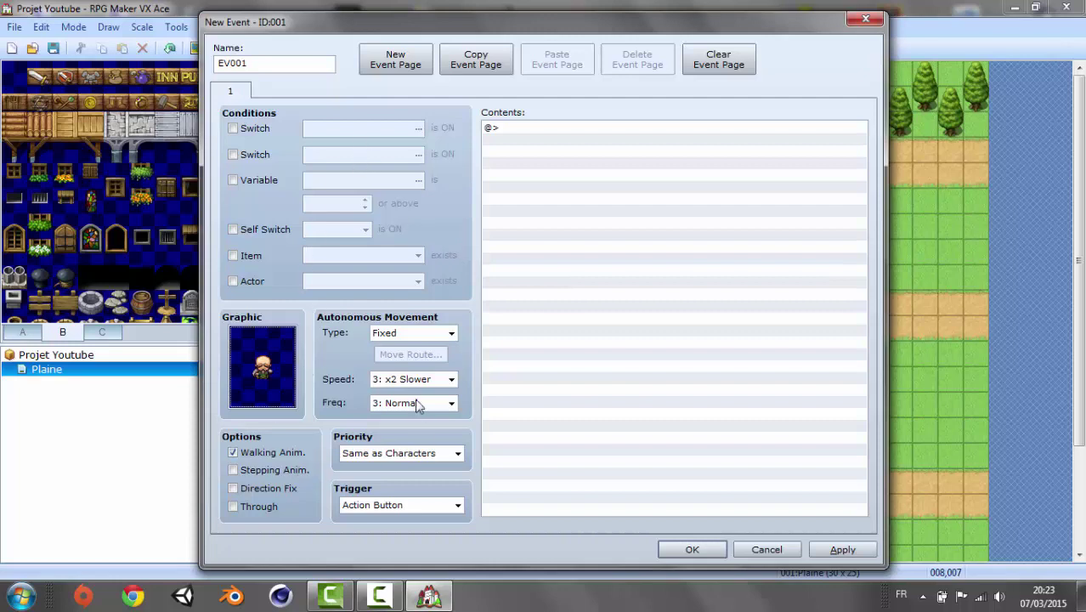
Step: Keep the movement type Fixed and speed 3: x2 Slower
{"action": "left_click", "coordinate": [415, 334]}
{"action": "left_click", "coordinate": [412, 348]}
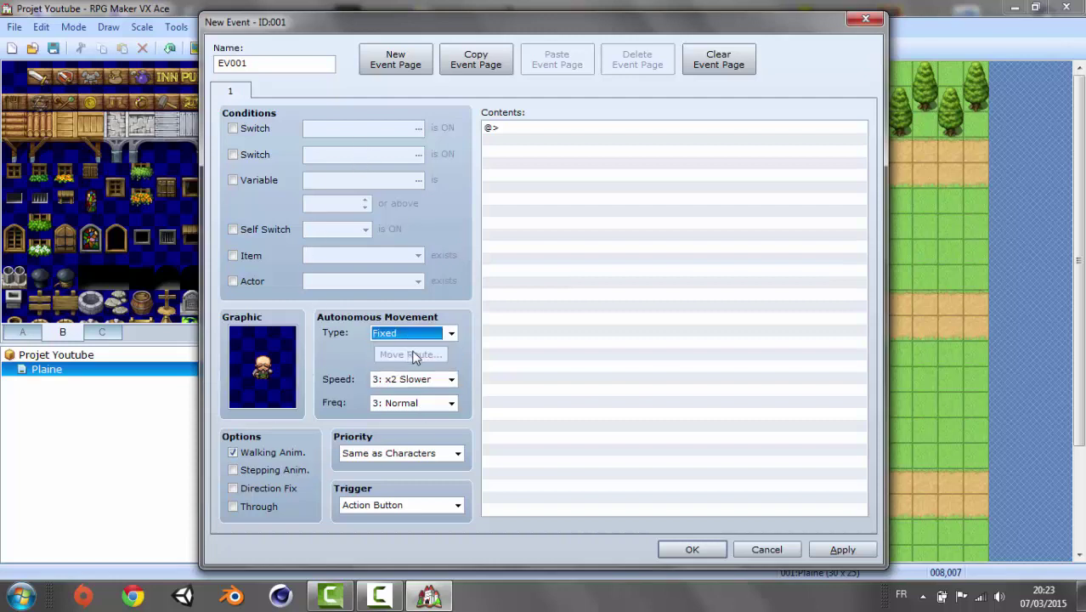
{"action": "left_click", "coordinate": [452, 380]}
{"action": "left_click", "coordinate": [454, 379]}
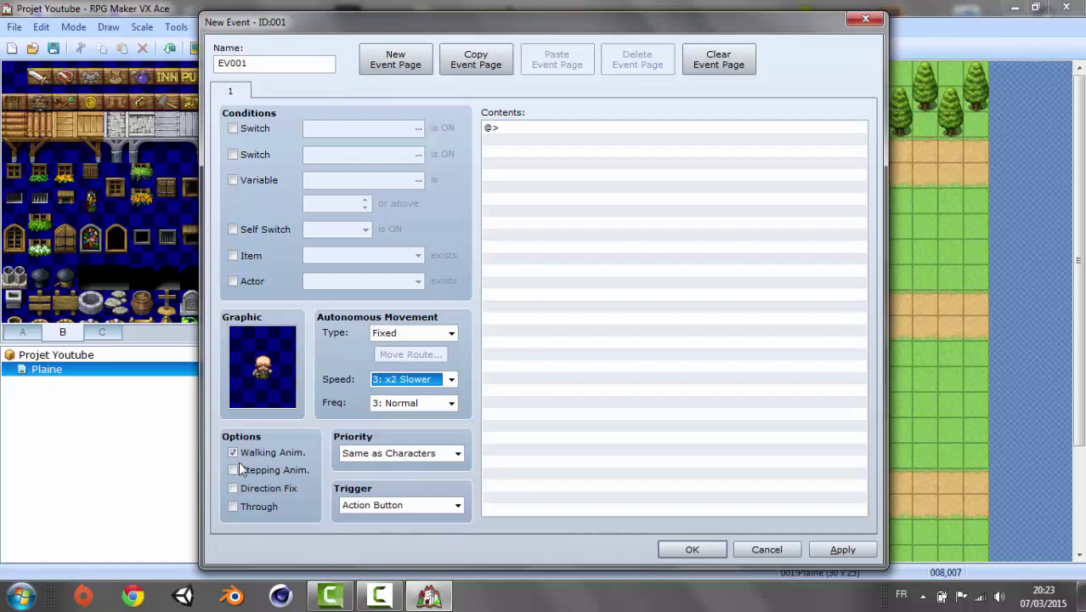
Step: Add a Show Text command using the People1 old bearded man's face
{"action": "double_click", "coordinate": [534, 129]}
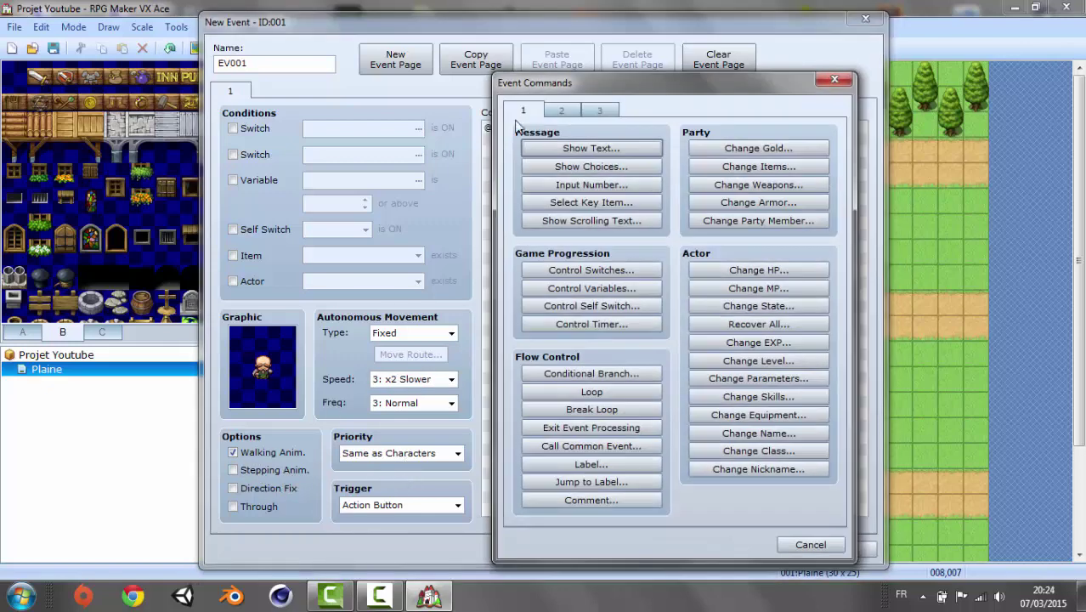
{"action": "left_click", "coordinate": [578, 151]}
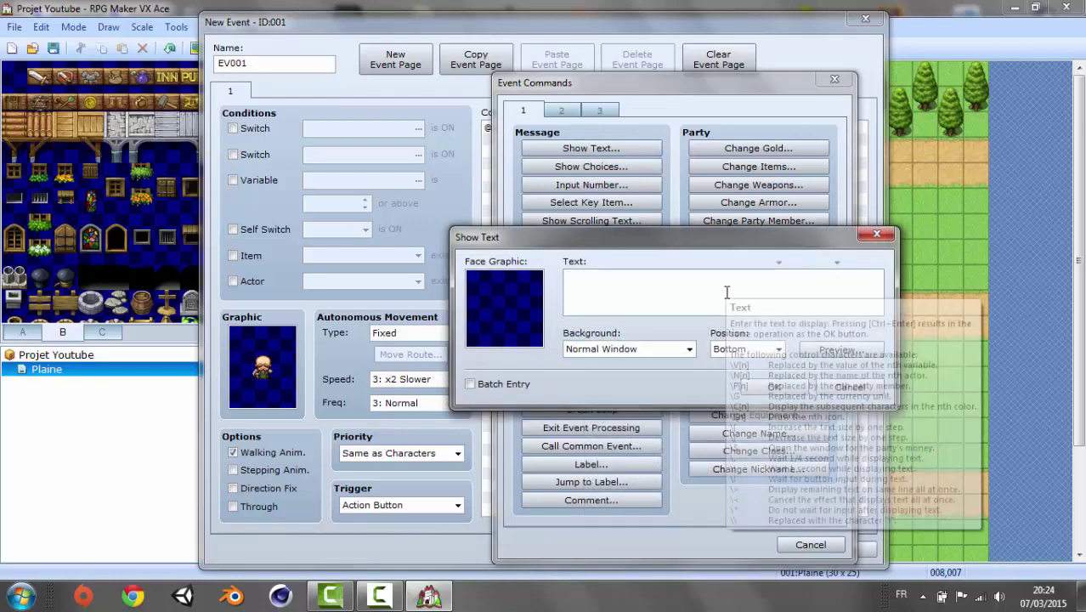
{"action": "type", "text": "z"}
{"action": "left_click", "coordinate": [504, 299]}
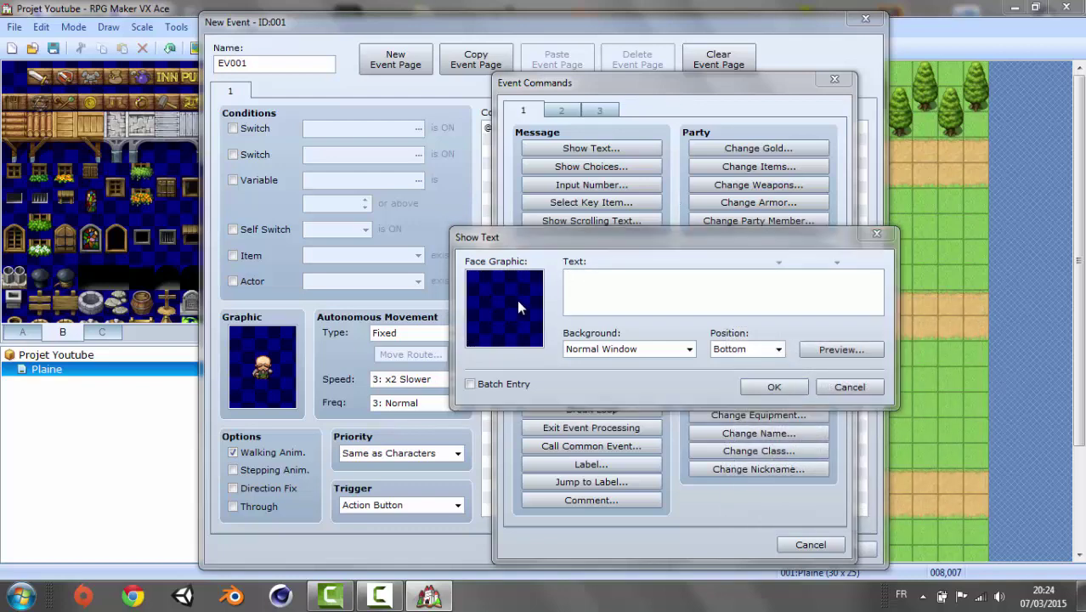
{"action": "double_click", "coordinate": [515, 303]}
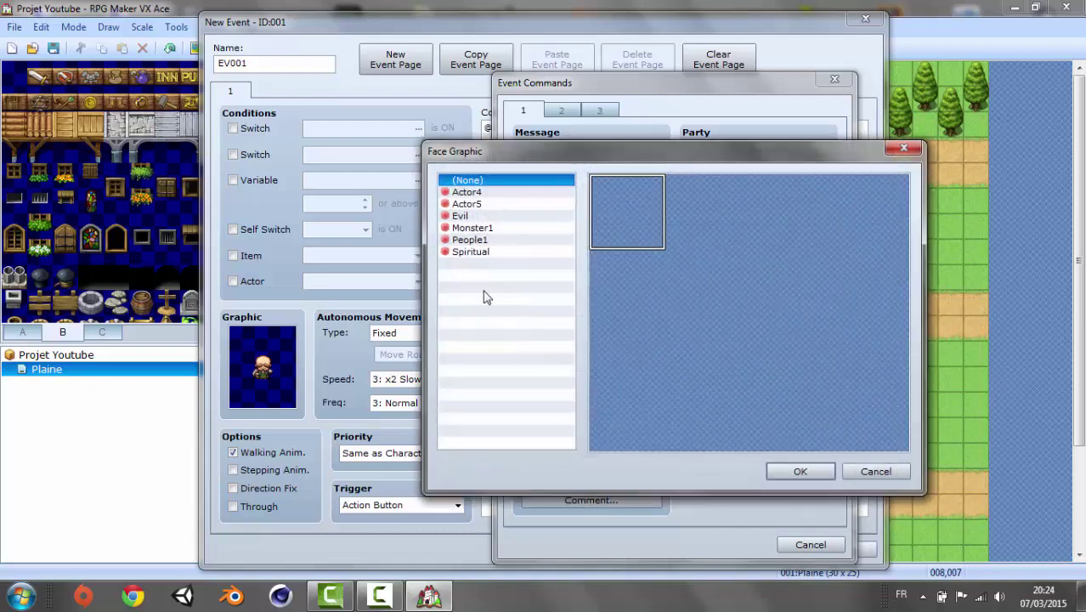
{"action": "left_click", "coordinate": [484, 193]}
{"action": "left_click", "coordinate": [481, 204]}
{"action": "left_click", "coordinate": [484, 218]}
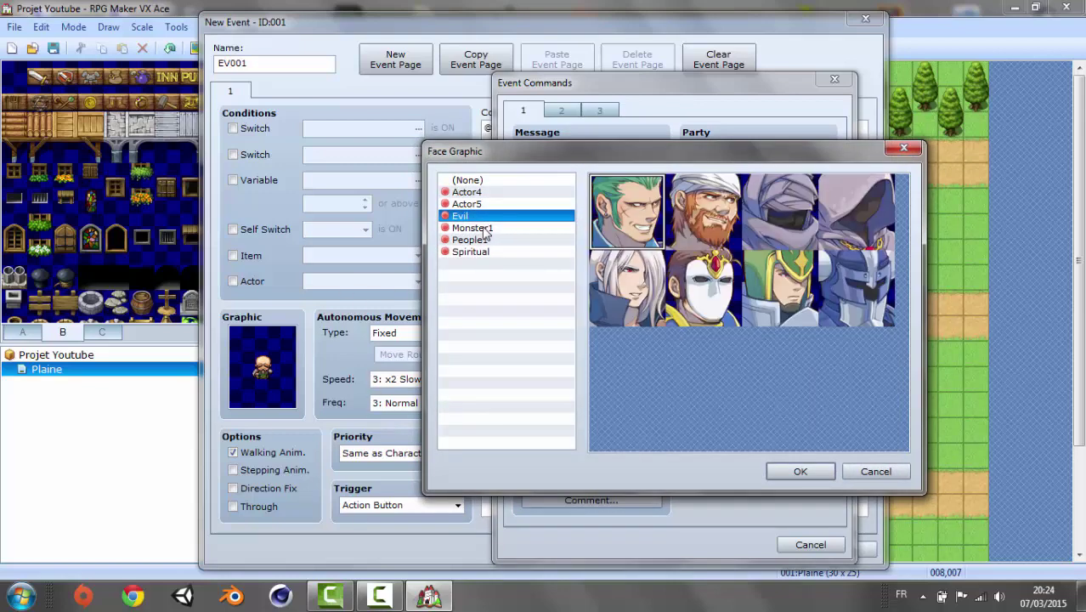
{"action": "left_click", "coordinate": [485, 228]}
{"action": "left_click", "coordinate": [485, 241]}
{"action": "double_click", "coordinate": [762, 292]}
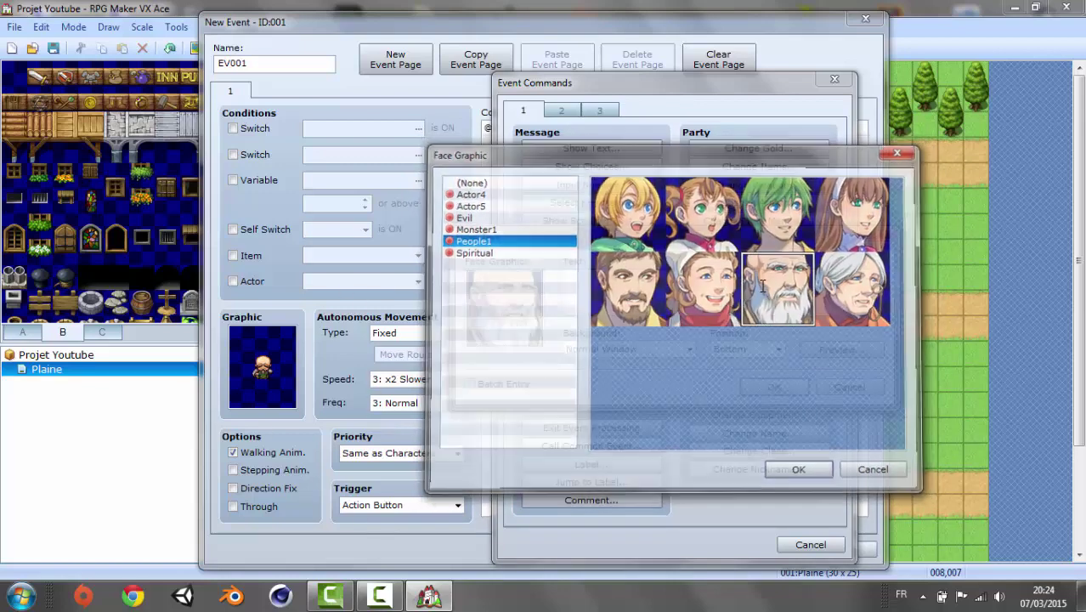
Step: Enter the message 'Bonjour jeune aventurier.', remove stray characters, and confirm it
{"action": "left_click", "coordinate": [638, 310]}
{"action": "type", "text": "Bonjour jeu"}
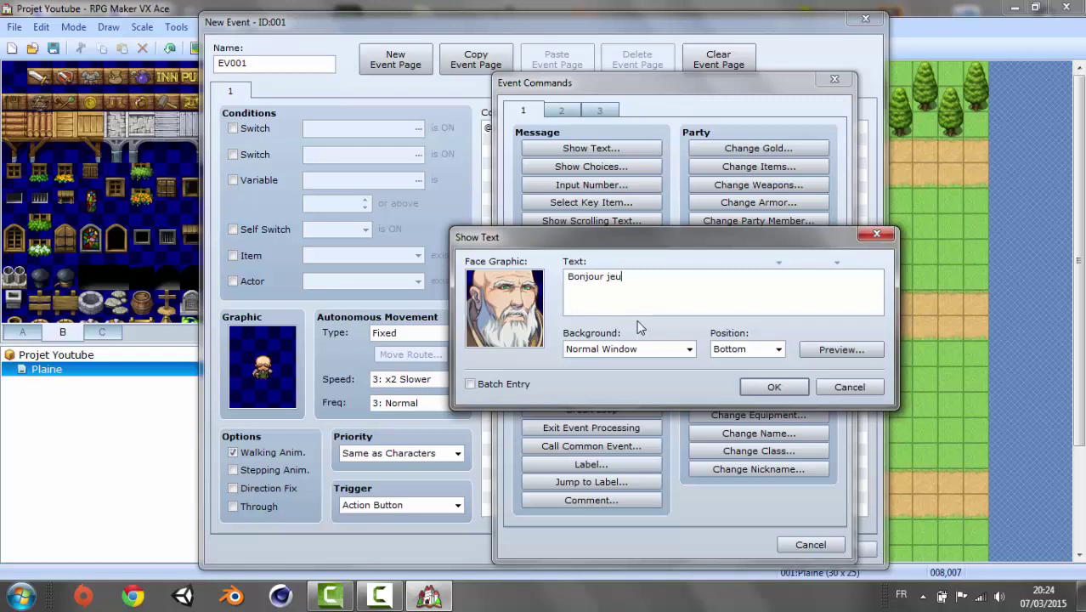
{"action": "type", "text": "ne "}
{"action": "type", "text": "aventuri"}
{"action": "type", "text": "er"}
{"action": "type", "text": ". "}
{"action": "type", "text": "p"}
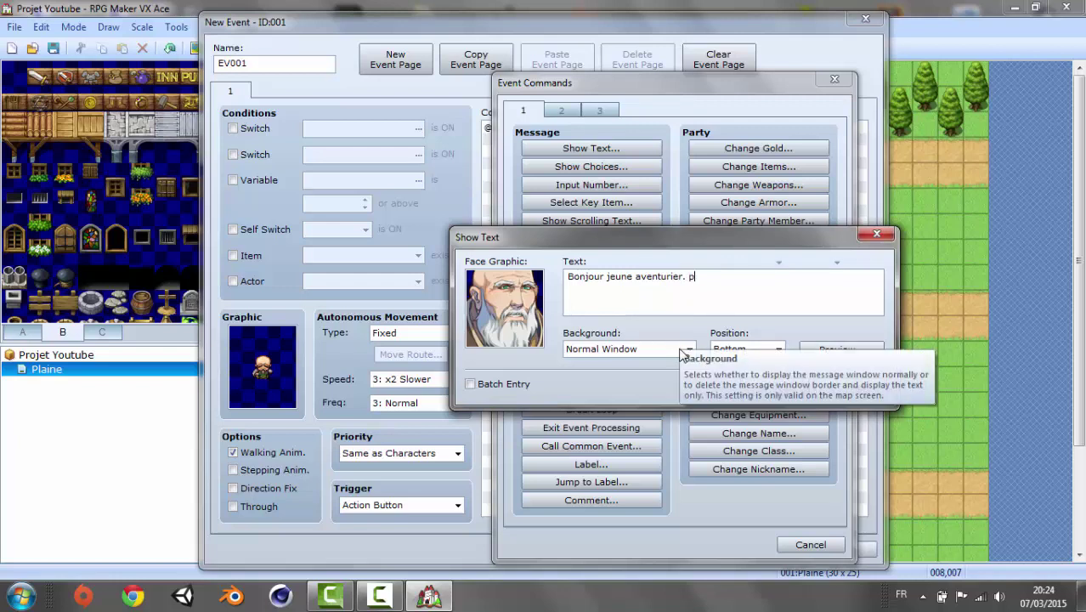
{"action": "type", "text": "ppppppppppppp"}
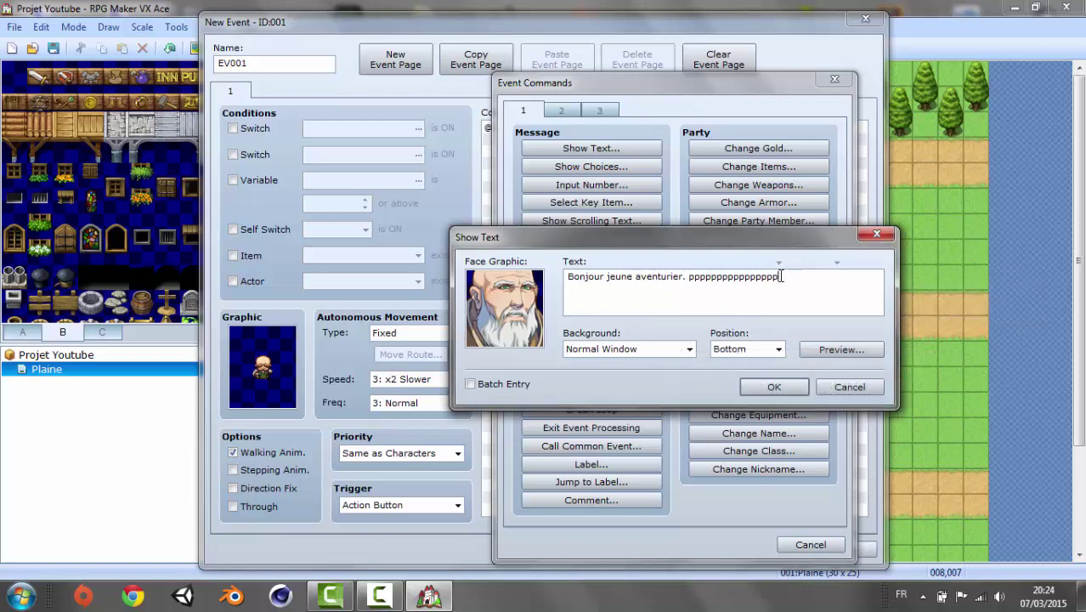
{"action": "left_click_drag", "start_coordinate": [782, 276], "coordinate": [774, 281]}
{"action": "left_click", "coordinate": [790, 280]}
{"action": "key", "text": "Return"}
{"action": "key", "text": "BackSpace"}
{"action": "left_click", "coordinate": [836, 309]}
{"action": "left_click_drag", "start_coordinate": [798, 280], "coordinate": [687, 278]}
{"action": "key", "text": "BackSpace"}
{"action": "left_click", "coordinate": [773, 387]}
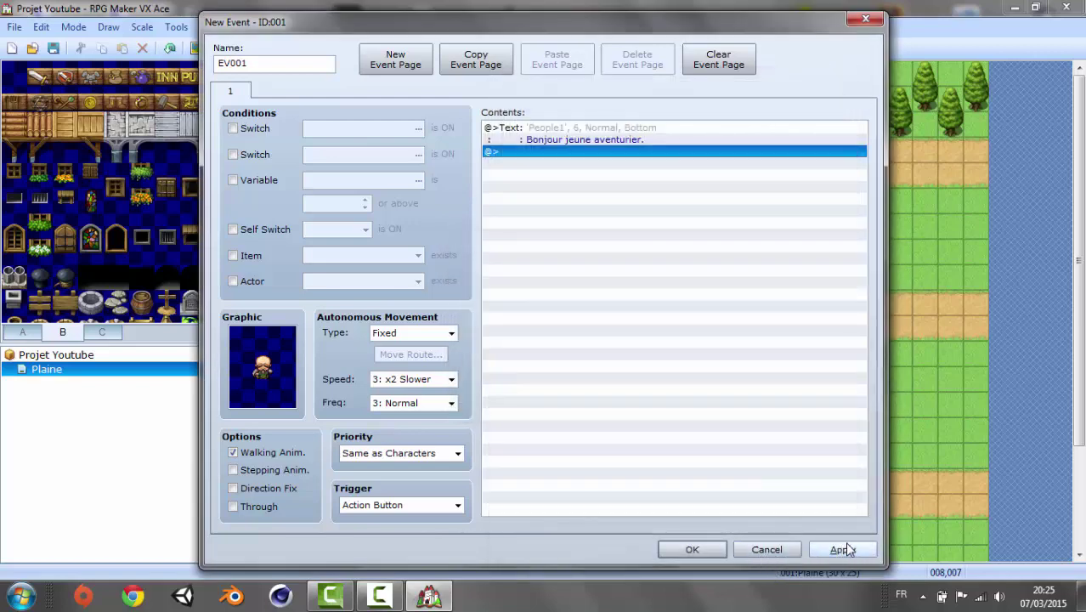
Step: Apply the event and move the old man just left of the farmhouse
{"action": "left_click", "coordinate": [842, 549]}
{"action": "left_click", "coordinate": [692, 549]}
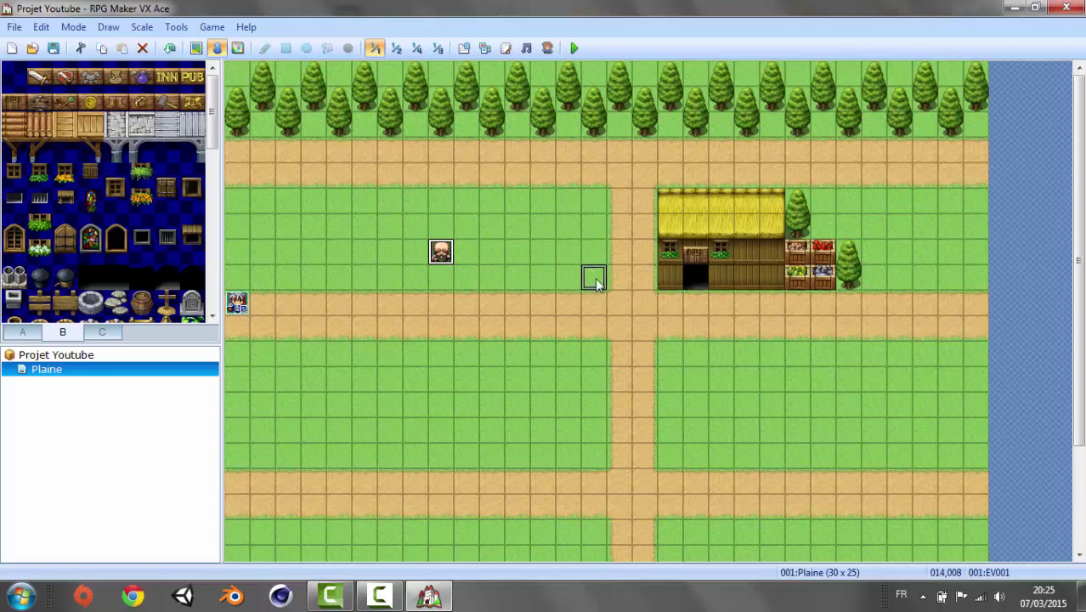
{"action": "left_click_drag", "start_coordinate": [592, 282], "coordinate": [592, 282]}
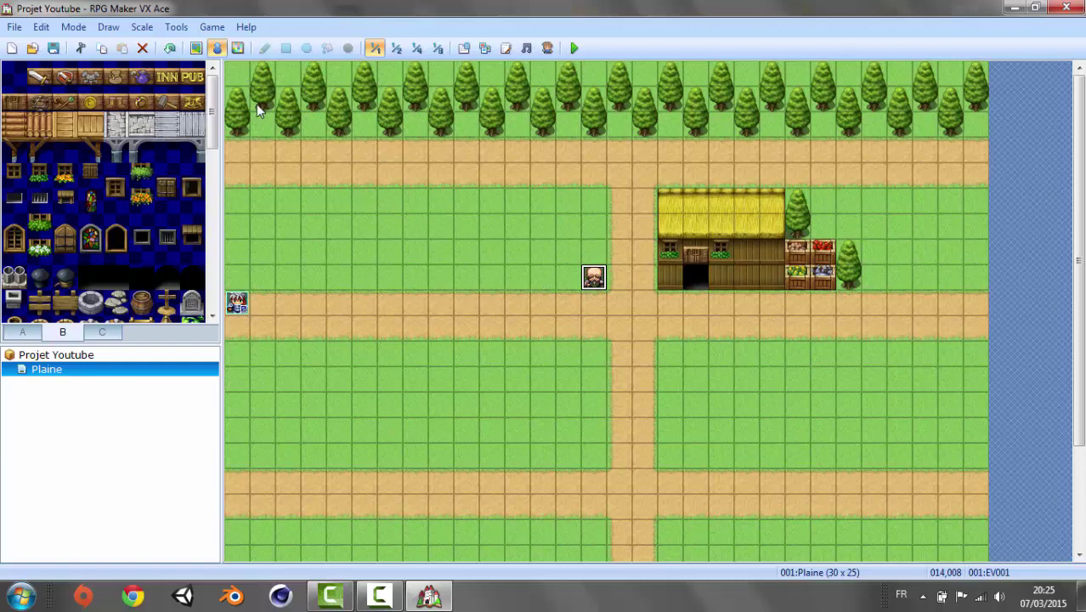
Step: Create EV002 and give it the sheep sprite from the Animal set
{"action": "double_click", "coordinate": [399, 237]}
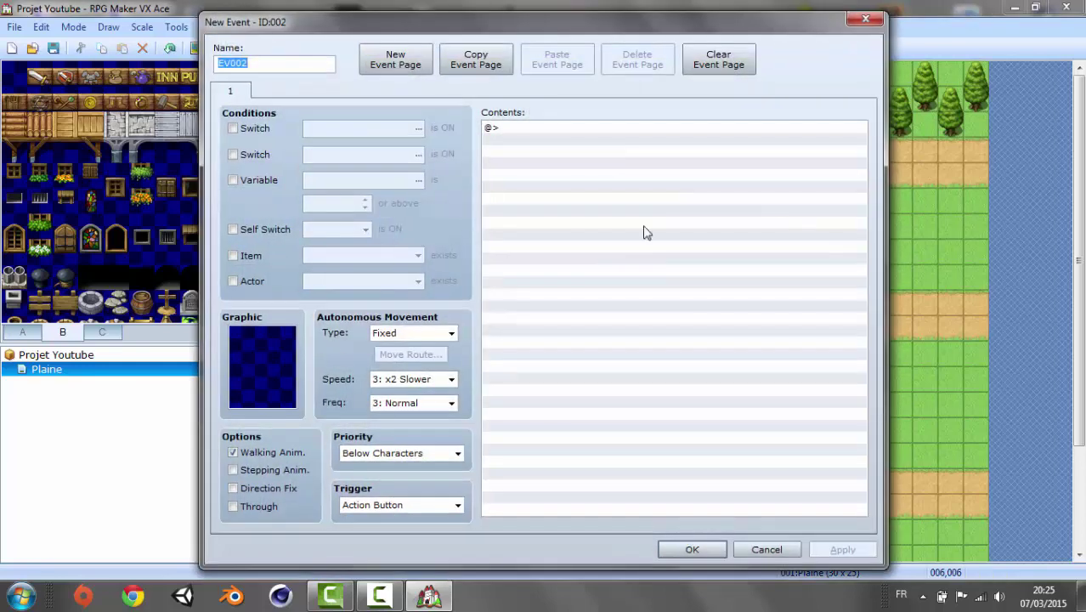
{"action": "double_click", "coordinate": [264, 358]}
{"action": "left_click", "coordinate": [359, 190]}
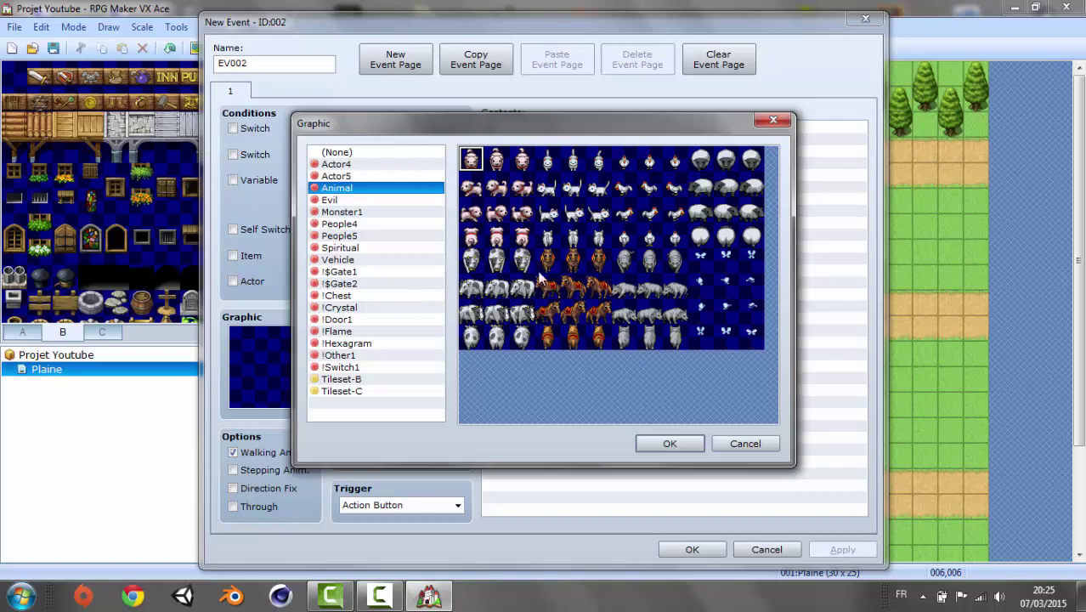
{"action": "left_click", "coordinate": [729, 160]}
{"action": "double_click", "coordinate": [731, 160]}
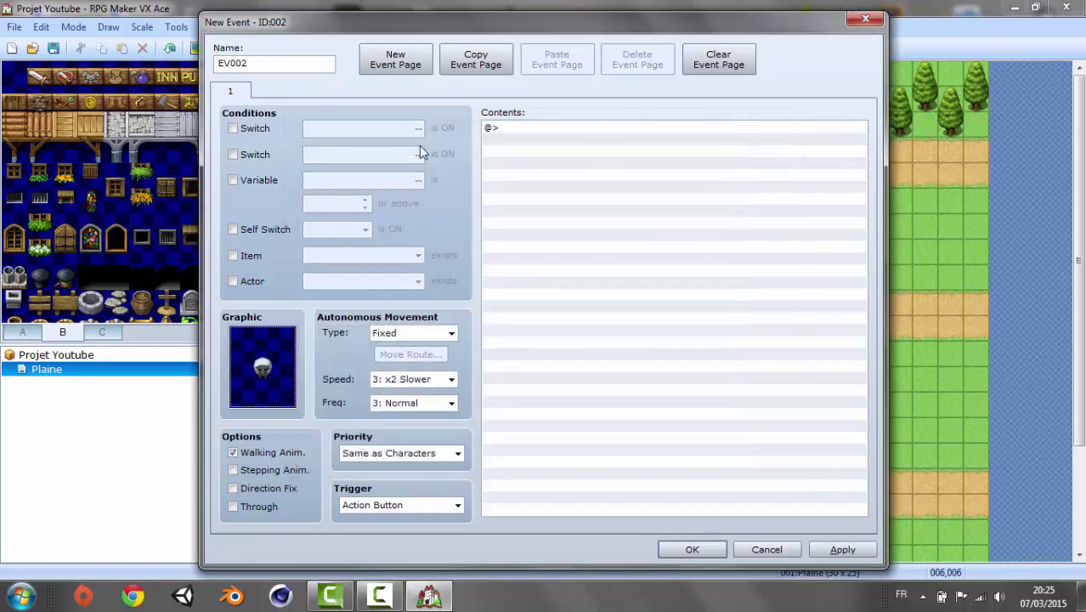
Step: Set movement to Random, speed 4: Normal, frequency 4: Higher, and apply
{"action": "left_click", "coordinate": [432, 333]}
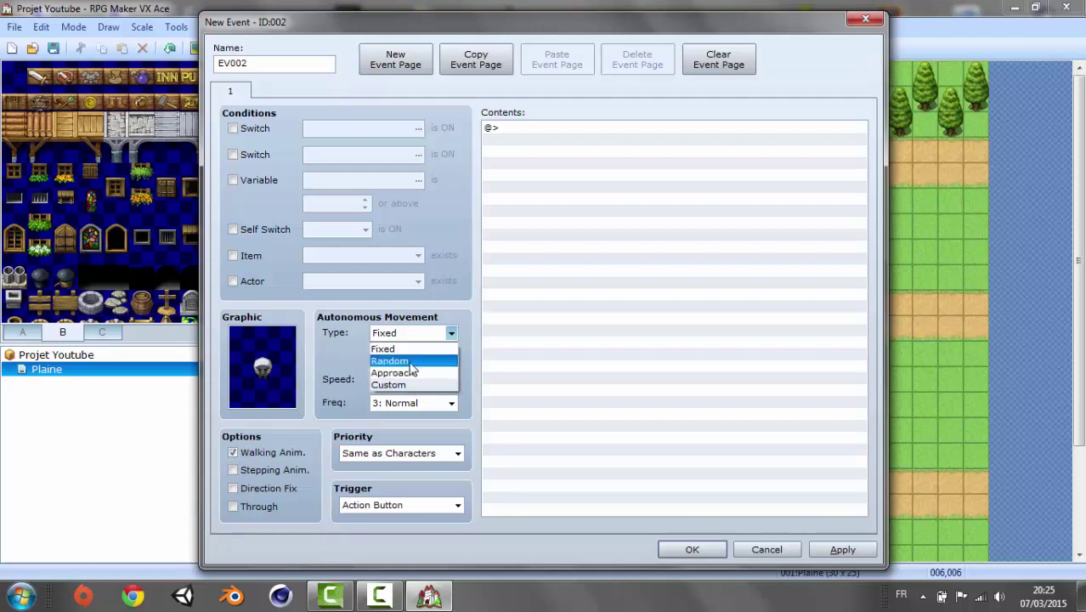
{"action": "left_click", "coordinate": [413, 361]}
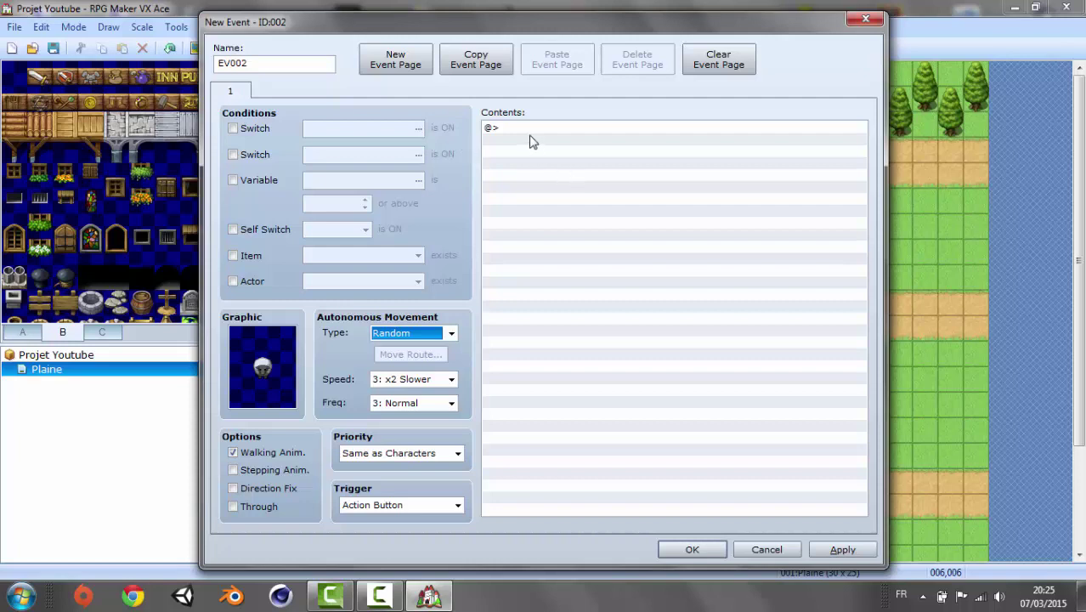
{"action": "left_click", "coordinate": [451, 380]}
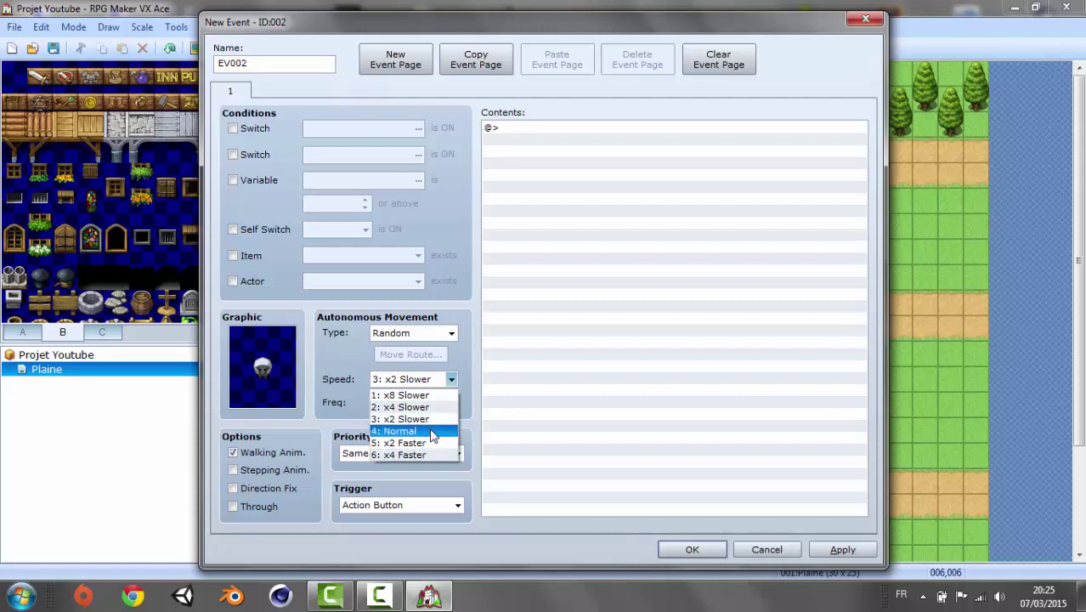
{"action": "left_click", "coordinate": [434, 432]}
{"action": "left_click", "coordinate": [449, 404]}
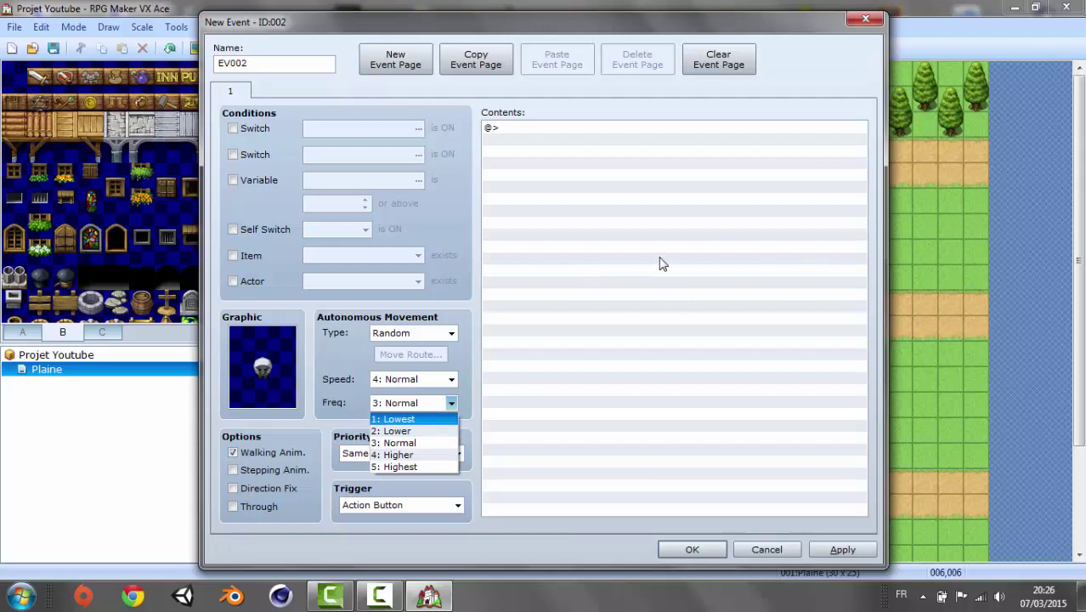
{"action": "left_click", "coordinate": [415, 454]}
{"action": "left_click", "coordinate": [440, 380]}
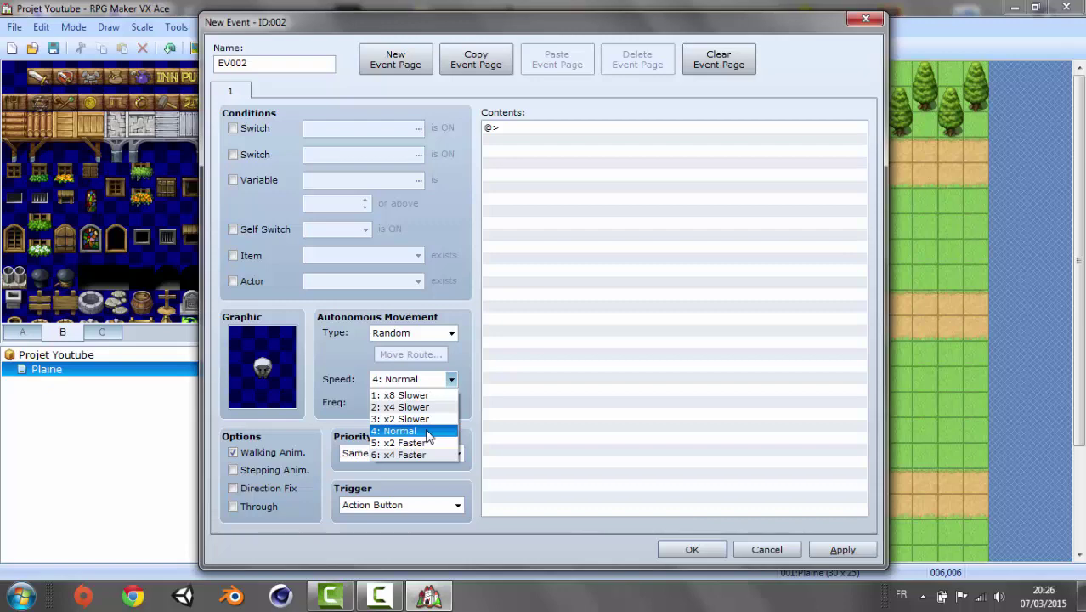
{"action": "left_click", "coordinate": [428, 434]}
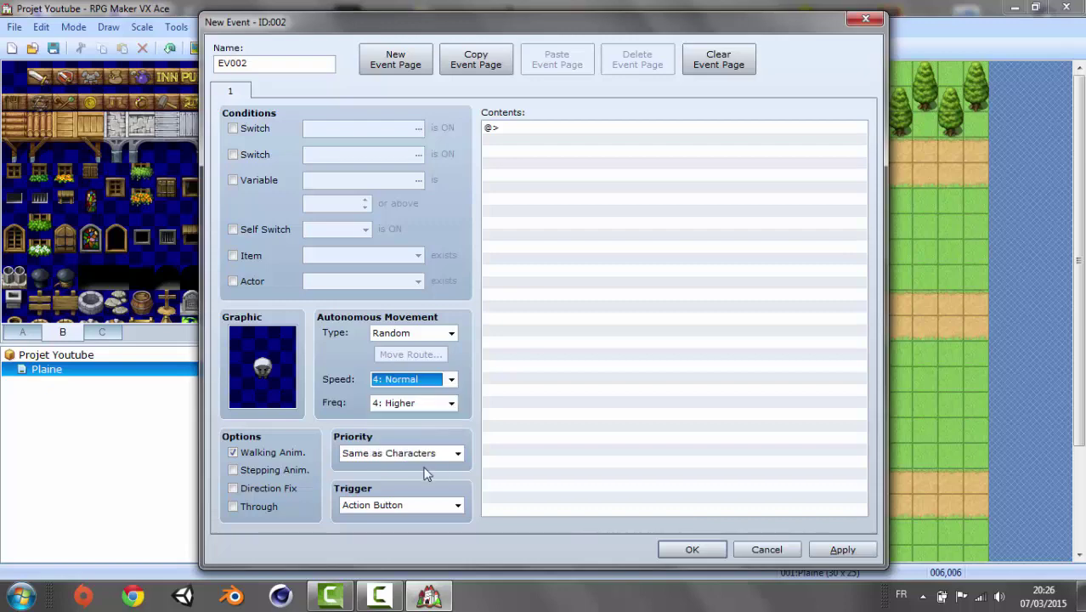
{"action": "left_click", "coordinate": [841, 549]}
{"action": "left_click", "coordinate": [692, 549]}
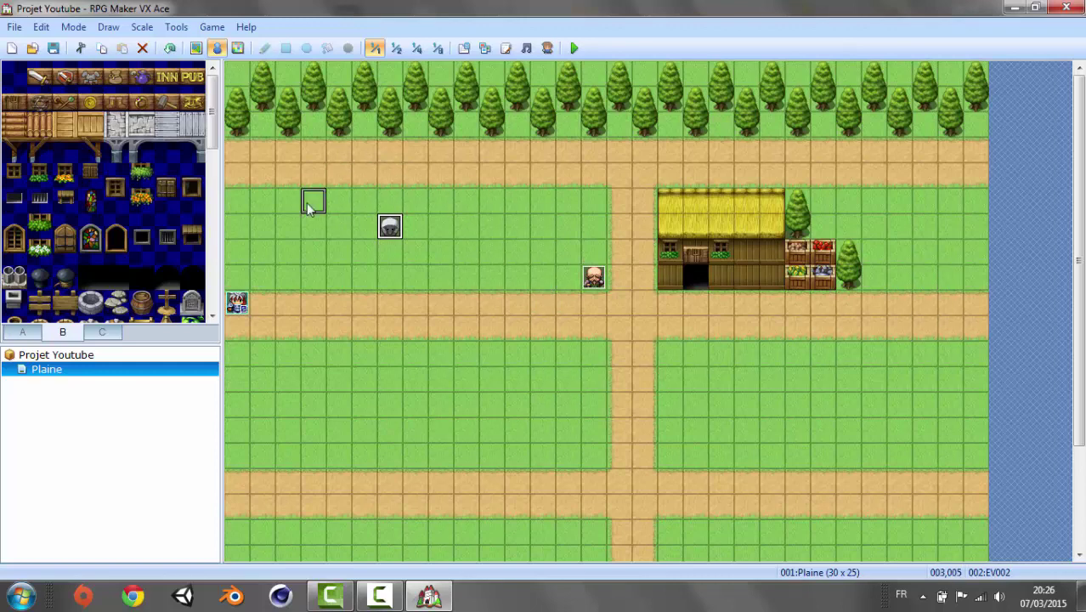
Step: Move the sheep event into the upper-left grass field
{"action": "left_click_drag", "start_coordinate": [390, 226], "coordinate": [312, 201]}
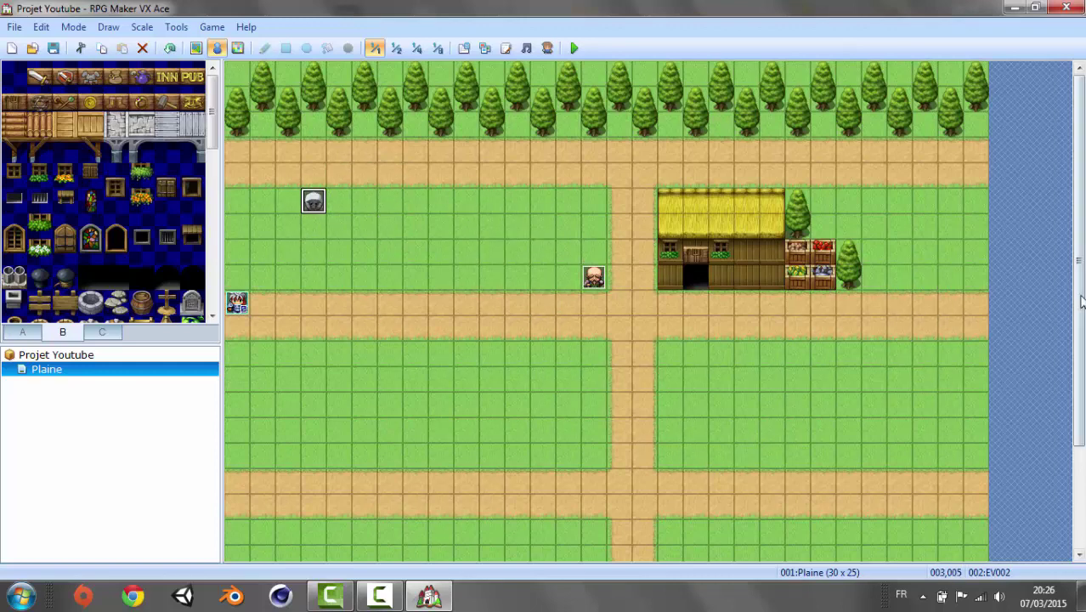
{"action": "scroll", "coordinate": [1082, 301], "scroll_direction": "down", "scroll_amount": 1}
{"action": "scroll", "coordinate": [1082, 302], "scroll_direction": "up", "scroll_amount": 1}
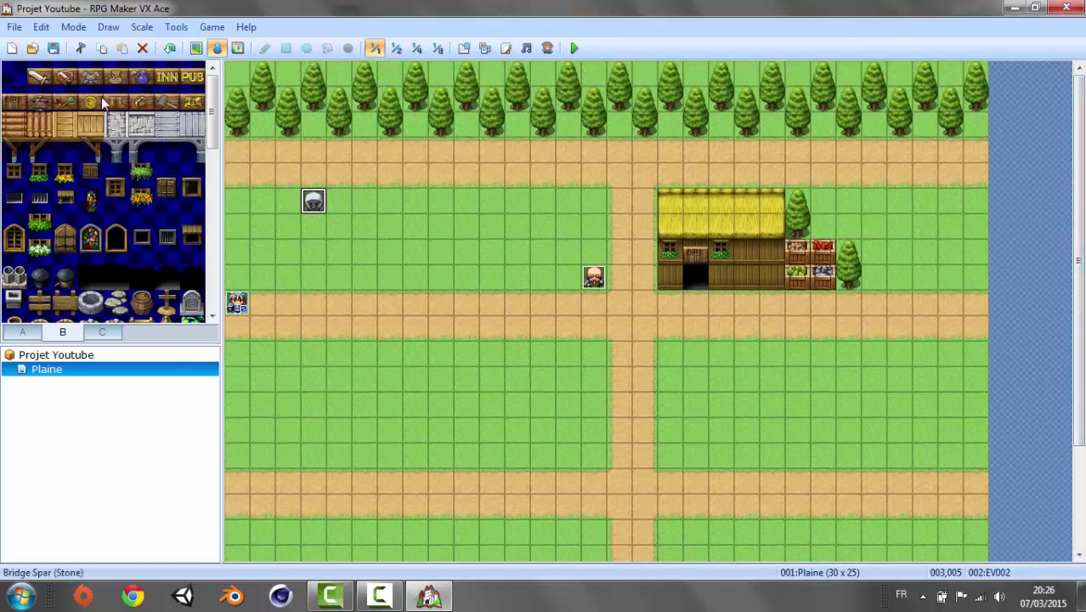
Step: Fill the lower-left grass block with wheat-field tiles using the rectangle tool
{"action": "left_click", "coordinate": [23, 331]}
{"action": "scroll", "coordinate": [133, 243], "scroll_direction": "down", "scroll_amount": 2}
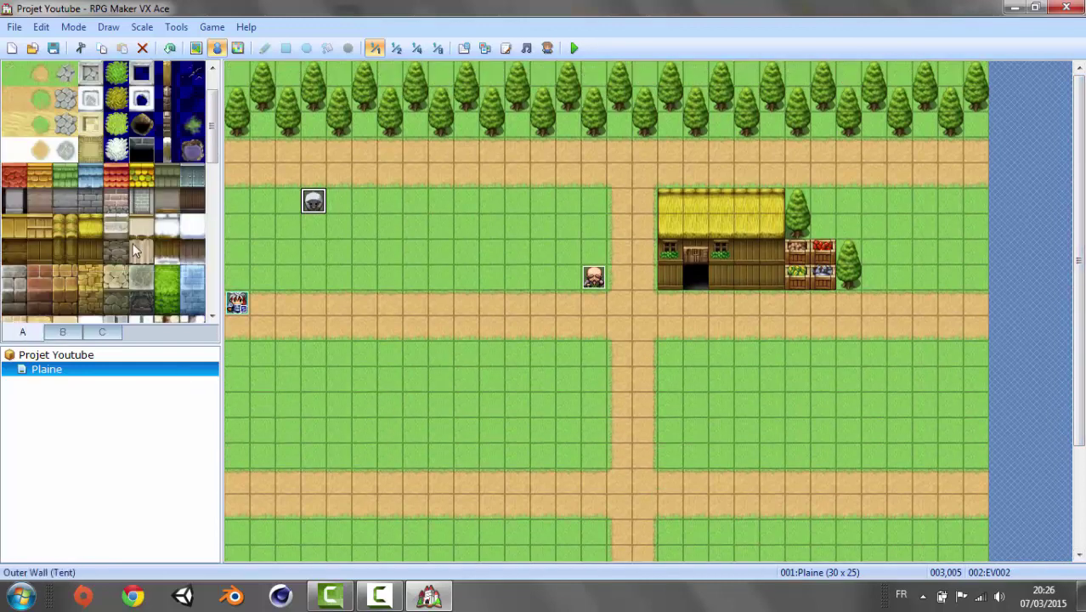
{"action": "scroll", "coordinate": [133, 243], "scroll_direction": "up", "scroll_amount": 2}
{"action": "left_click", "coordinate": [115, 149]}
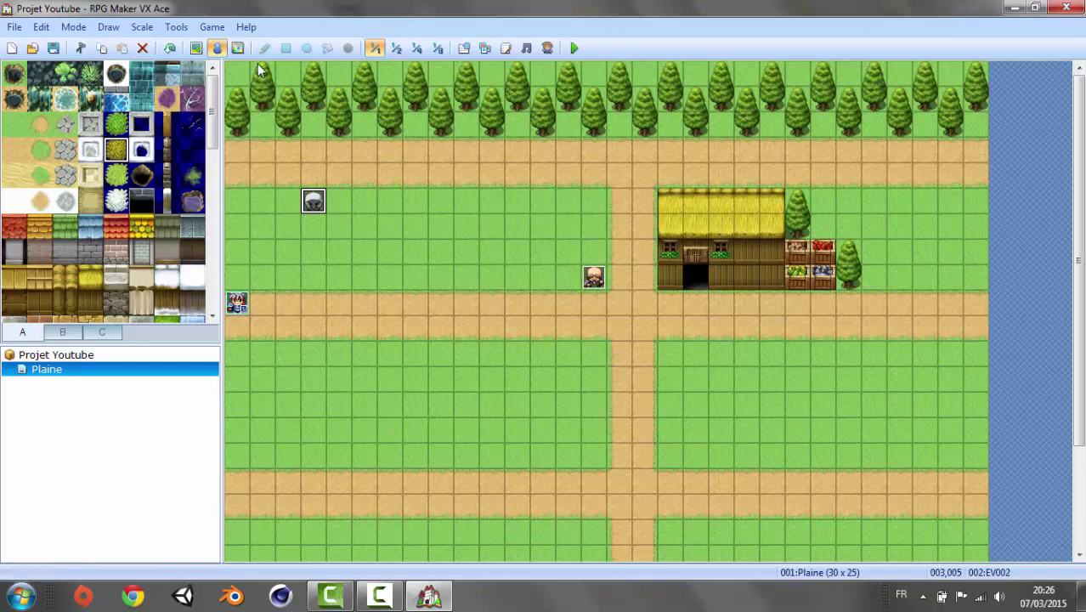
{"action": "left_click", "coordinate": [196, 48]}
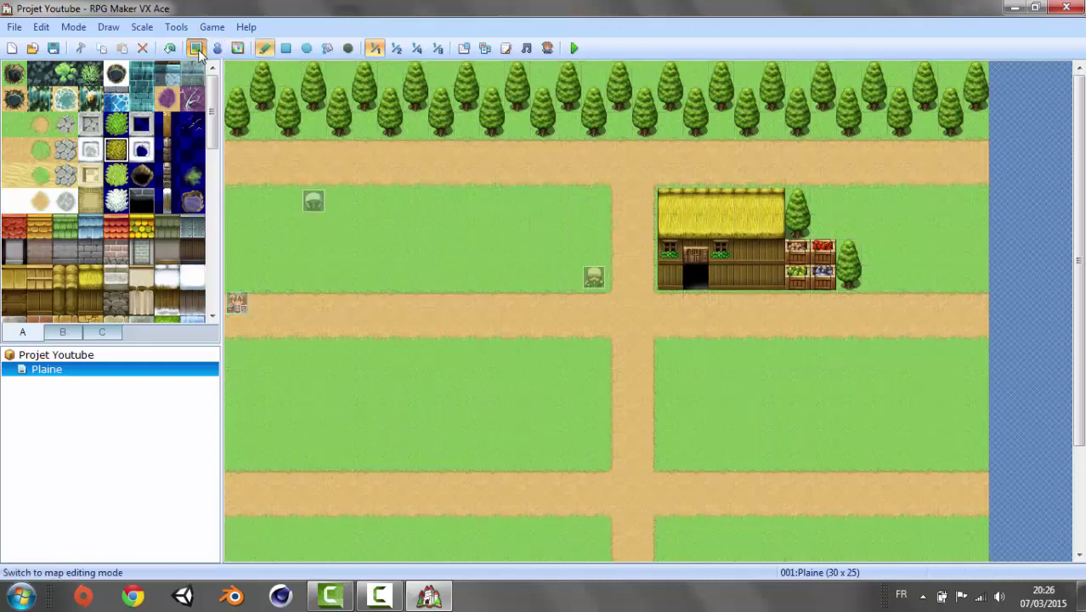
{"action": "left_click", "coordinate": [286, 48]}
{"action": "left_click_drag", "start_coordinate": [238, 352], "coordinate": [416, 457]}
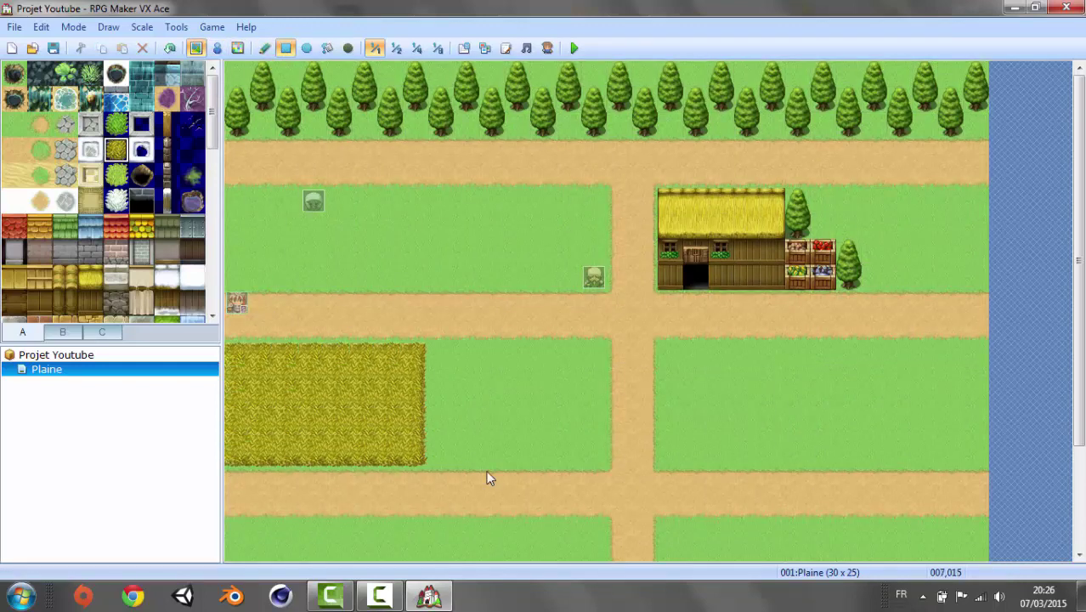
{"action": "left_click_drag", "start_coordinate": [487, 478], "coordinate": [603, 457]}
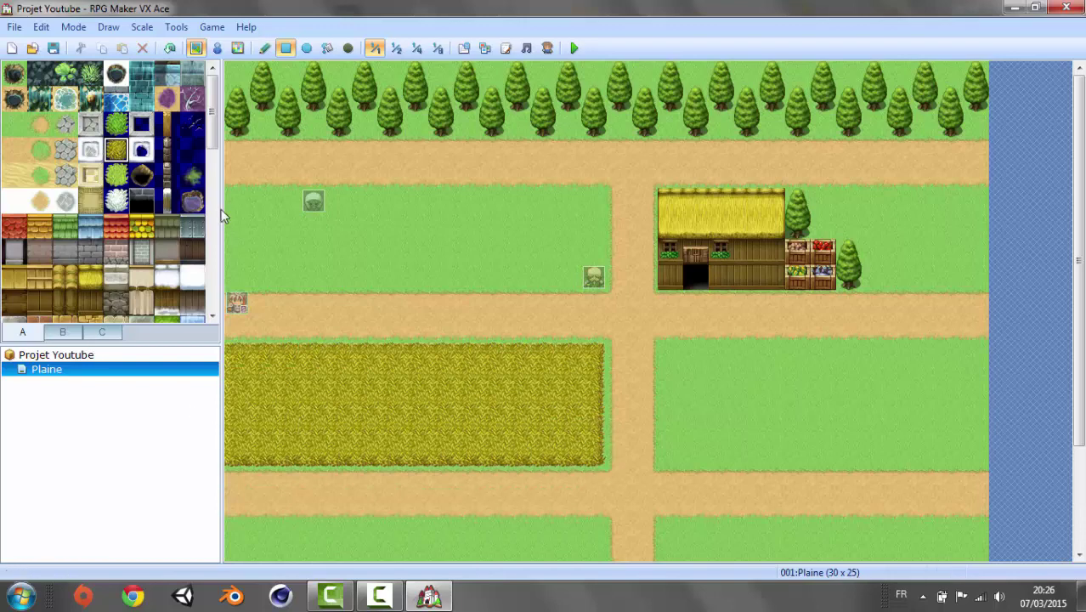
Step: Place three scarecrows from tab B across the wheat field's left, middle and right
{"action": "left_click", "coordinate": [63, 332]}
{"action": "scroll", "coordinate": [202, 153], "scroll_direction": "down", "scroll_amount": 5}
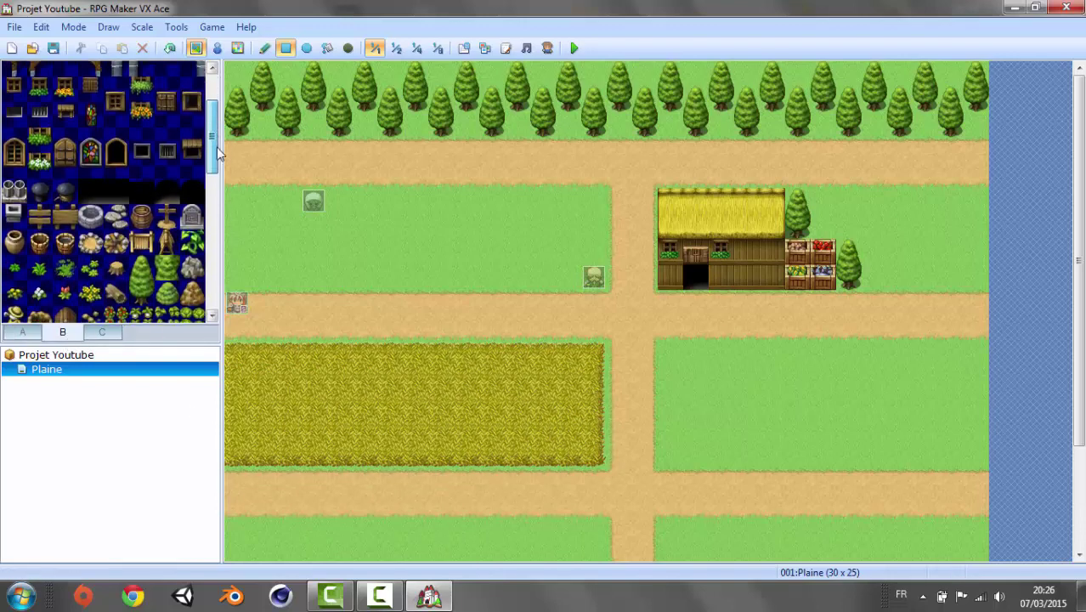
{"action": "left_click", "coordinate": [265, 48]}
{"action": "left_click_drag", "start_coordinate": [214, 136], "coordinate": [212, 178]}
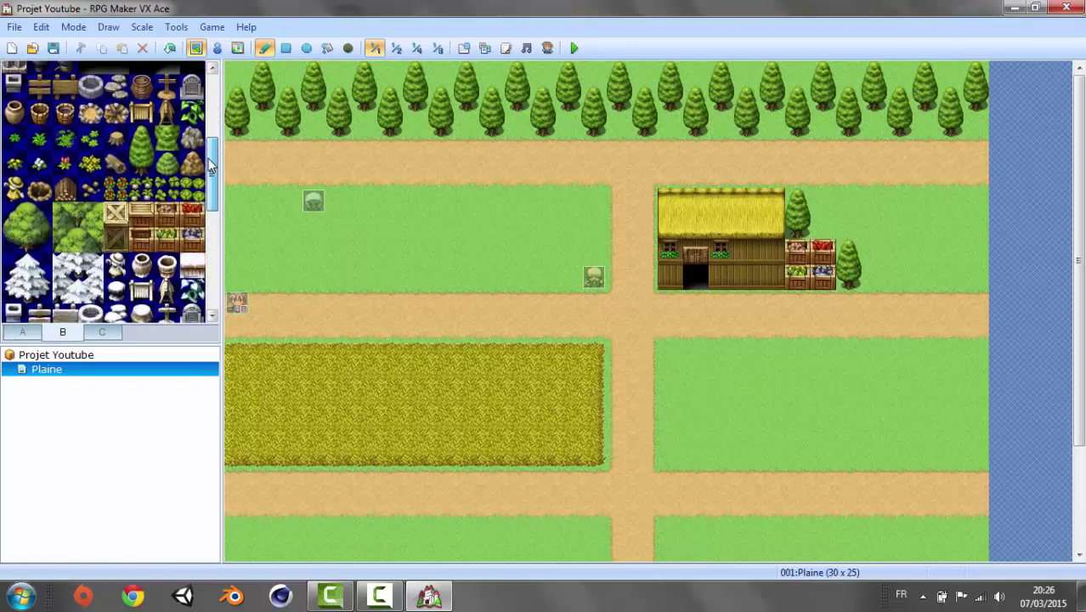
{"action": "left_click", "coordinate": [14, 139]}
{"action": "left_click", "coordinate": [287, 406]}
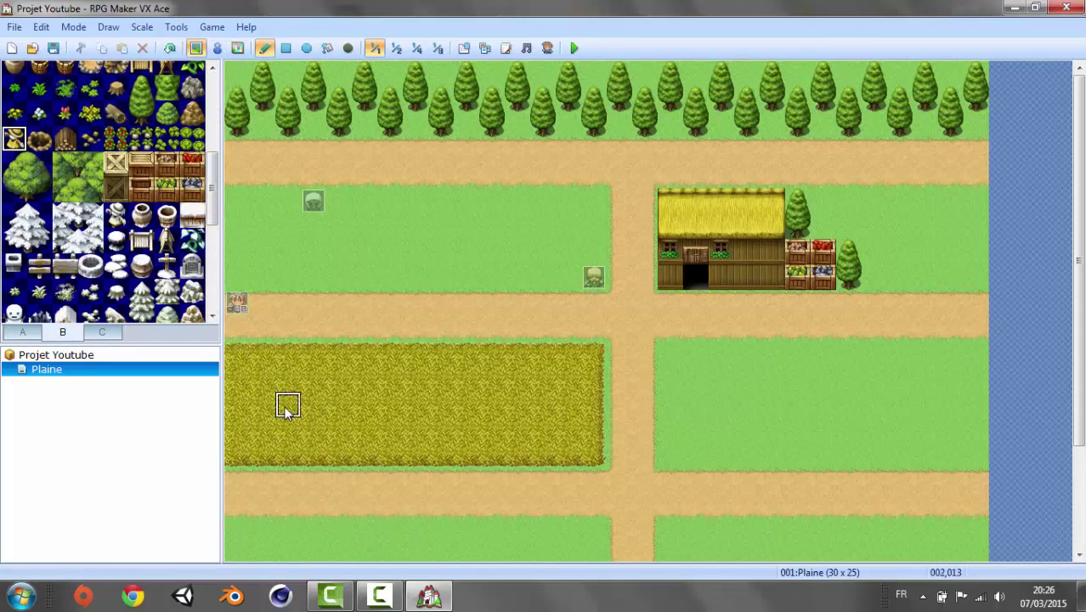
{"action": "left_click", "coordinate": [416, 406]}
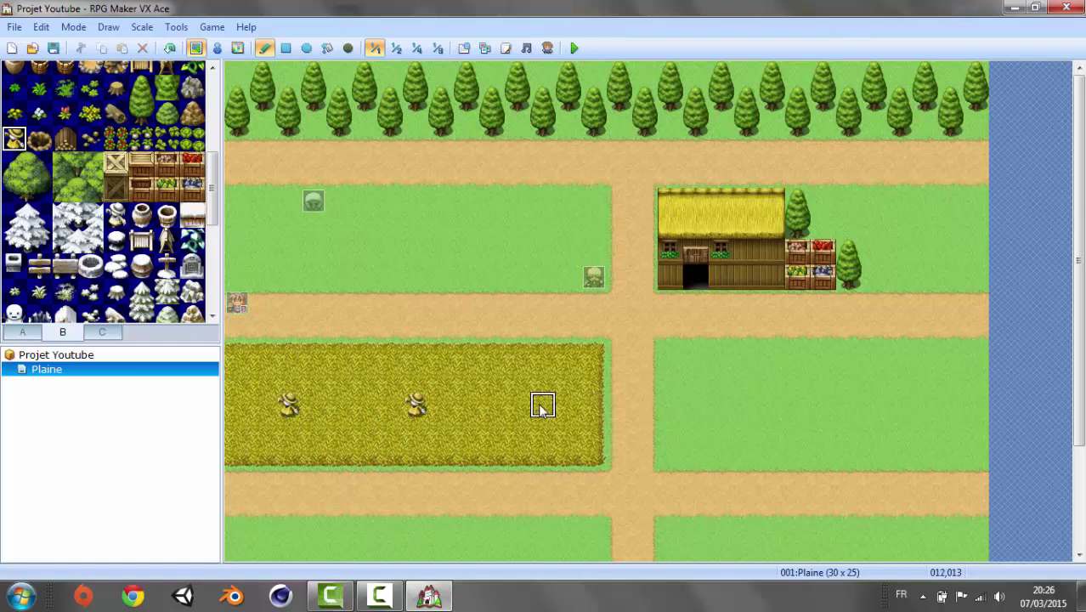
{"action": "left_click", "coordinate": [544, 406]}
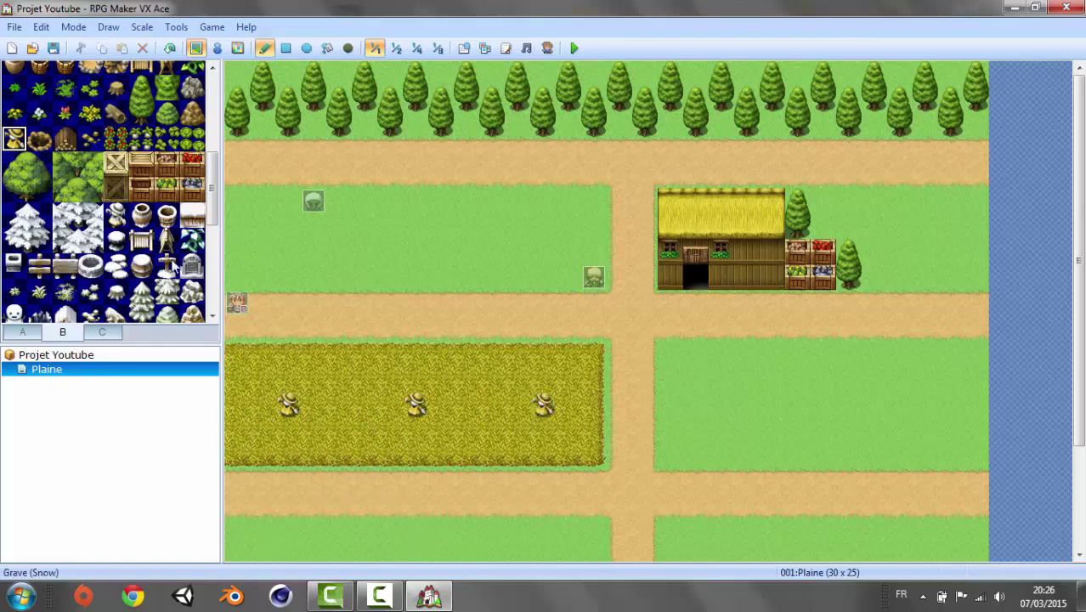
{"action": "left_click_drag", "start_coordinate": [218, 185], "coordinate": [214, 68]}
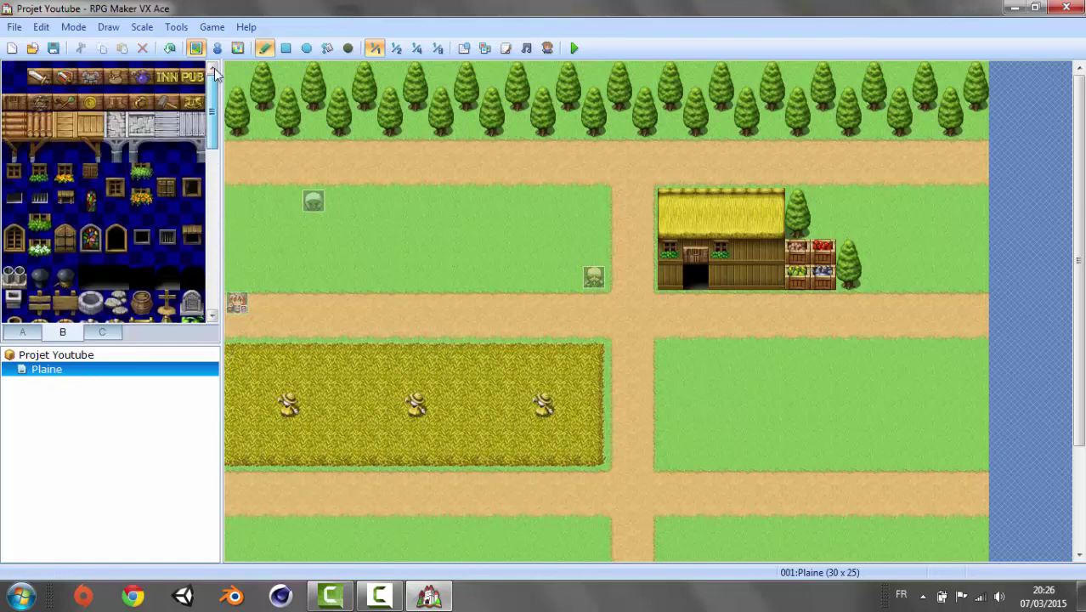
Step: Save the project with Oui and start a New Game playtest
{"action": "left_click", "coordinate": [572, 51]}
{"action": "left_click", "coordinate": [488, 336]}
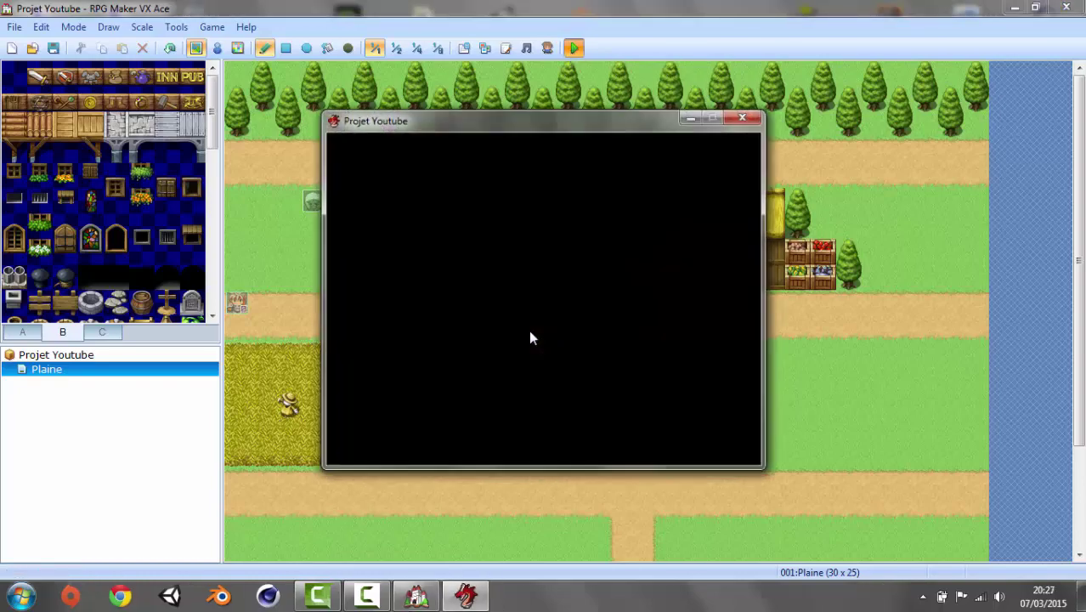
{"action": "key", "text": "Return"}
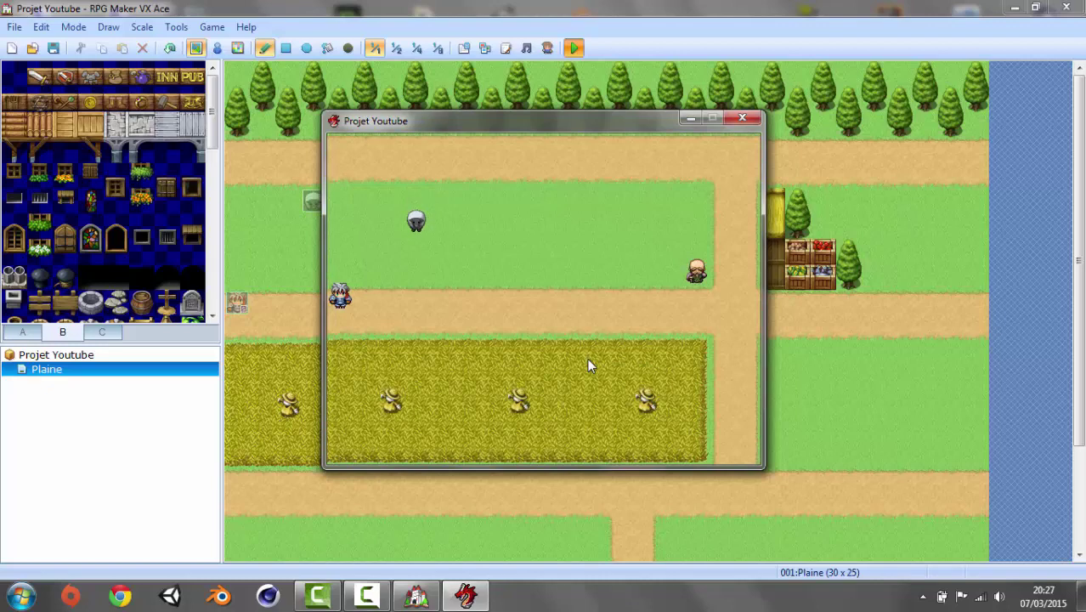
Step: Walk the player around the path, past the sheep and down to the wheat field
{"action": "key", "text": "Right"}
{"action": "key", "text": "Up"}
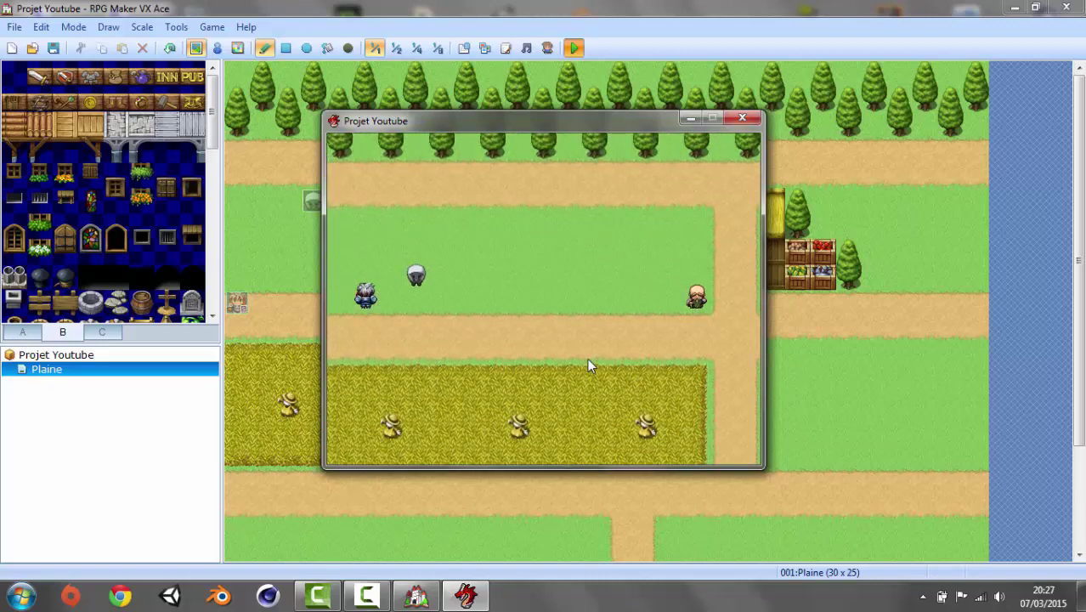
{"action": "key", "text": "Down"}
{"action": "key", "text": "Right"}
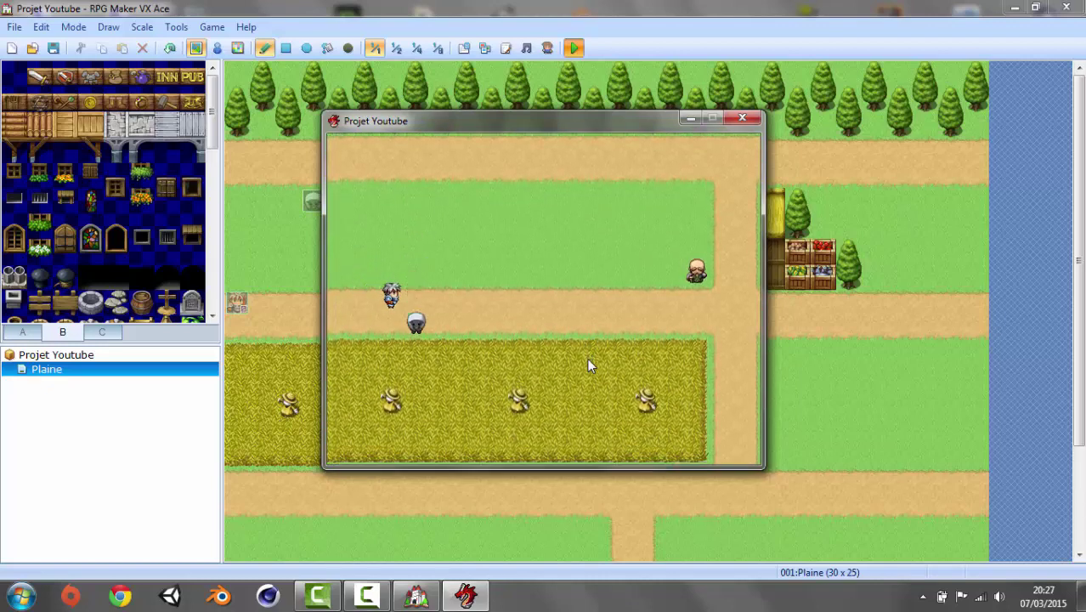
{"action": "key", "text": "Down"}
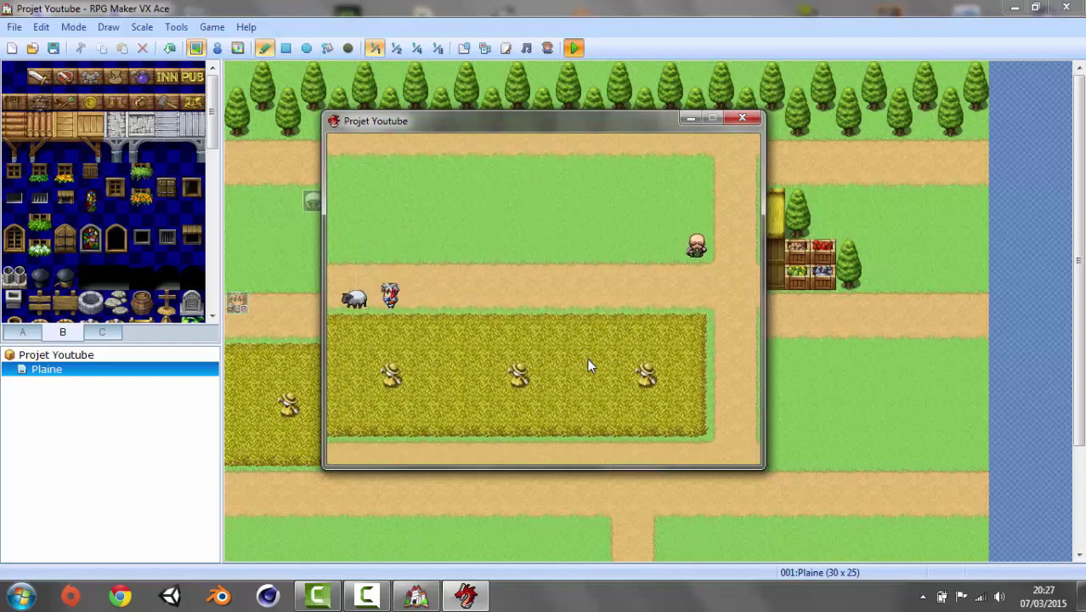
{"action": "key", "text": "Left"}
{"action": "key", "text": "Left"}
{"action": "key", "text": "Up"}
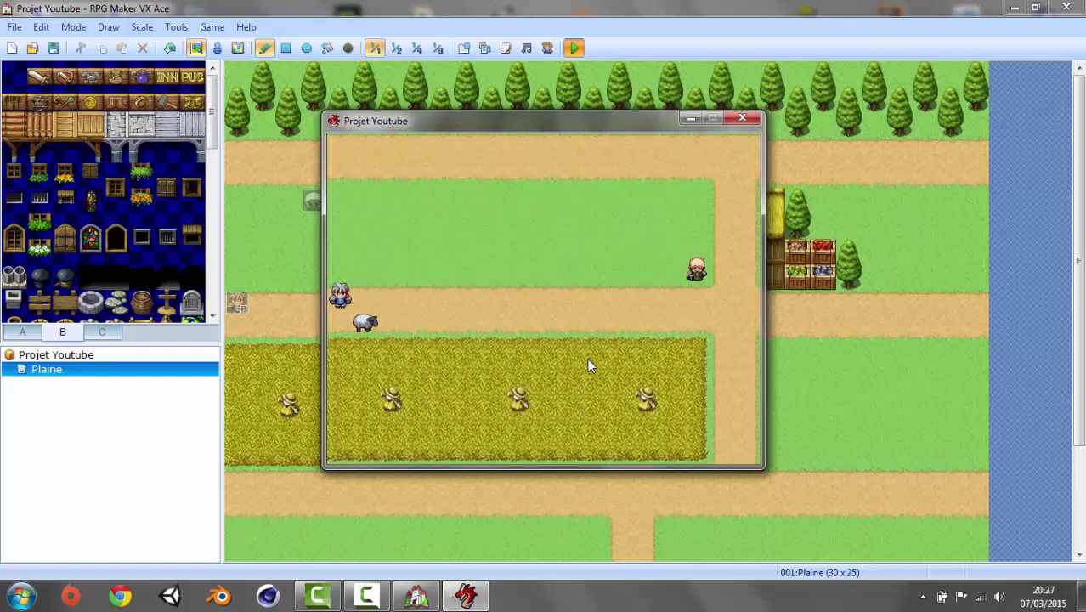
{"action": "key", "text": "Down"}
{"action": "key", "text": "Down"}
{"action": "key", "text": "Down"}
{"action": "key", "text": "Right"}
{"action": "key", "text": "Down"}
{"action": "key", "text": "Down"}
{"action": "key", "text": "Right"}
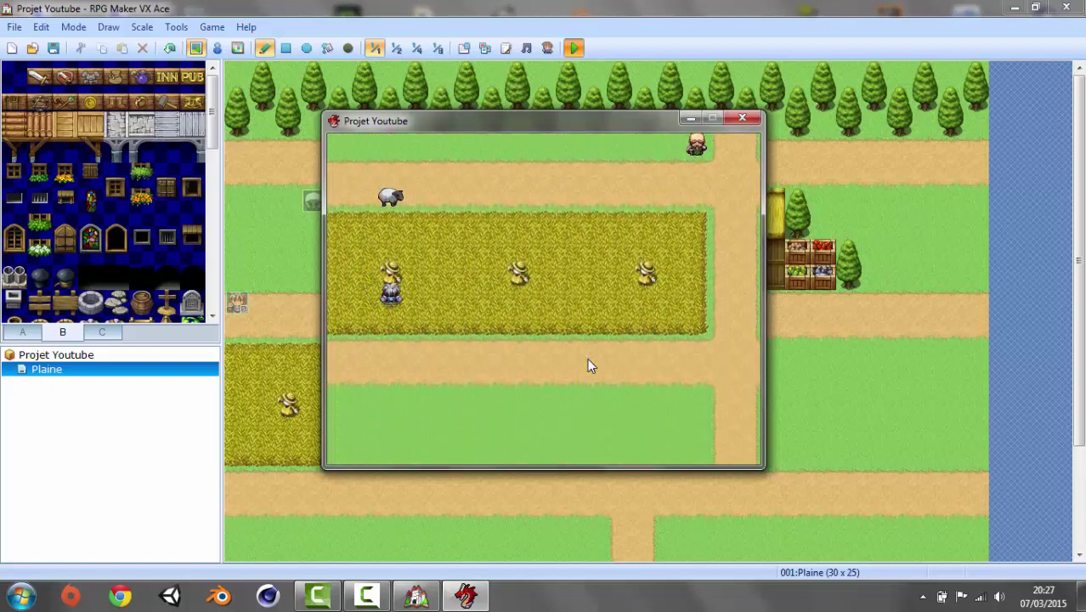
{"action": "key", "text": "Left"}
{"action": "key", "text": "Up"}
{"action": "key", "text": "Up"}
{"action": "key", "text": "Up"}
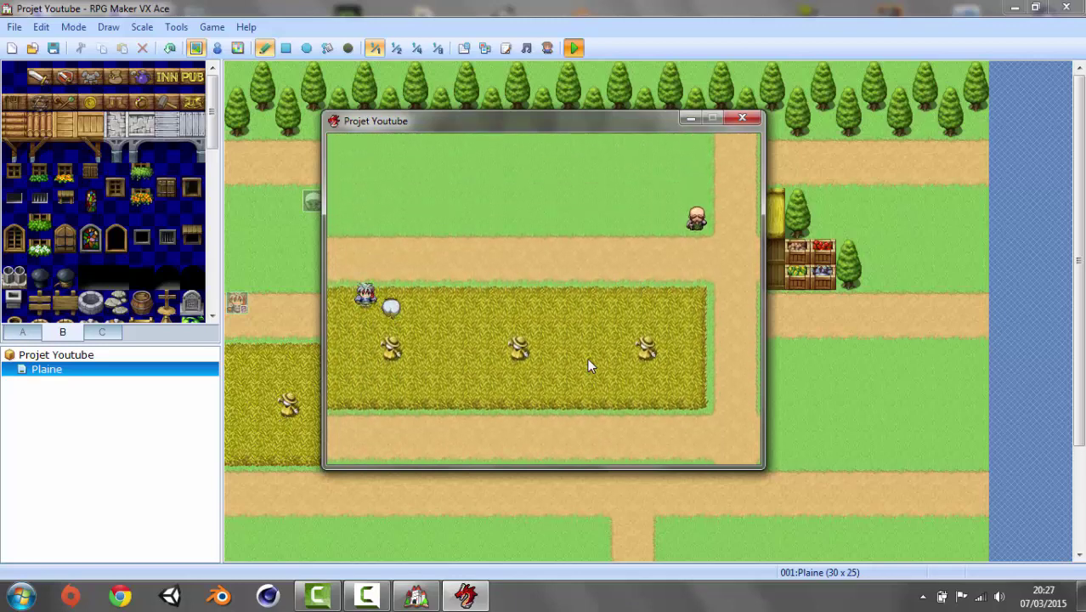
{"action": "key", "text": "Down"}
{"action": "key", "text": "Up"}
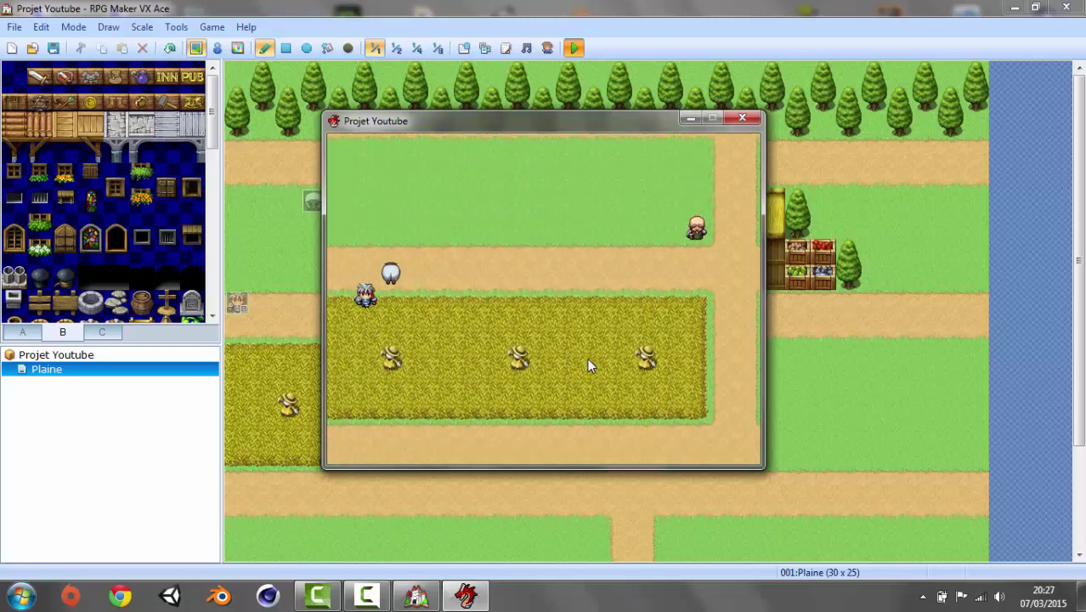
{"action": "key", "text": "Down"}
{"action": "key", "text": "Up"}
Step: Walk right to the old man, talk to him and dismiss his greeting
{"action": "key", "text": "Right"}
{"action": "key", "text": "Right"}
{"action": "key", "text": "Right"}
{"action": "key", "text": "Right"}
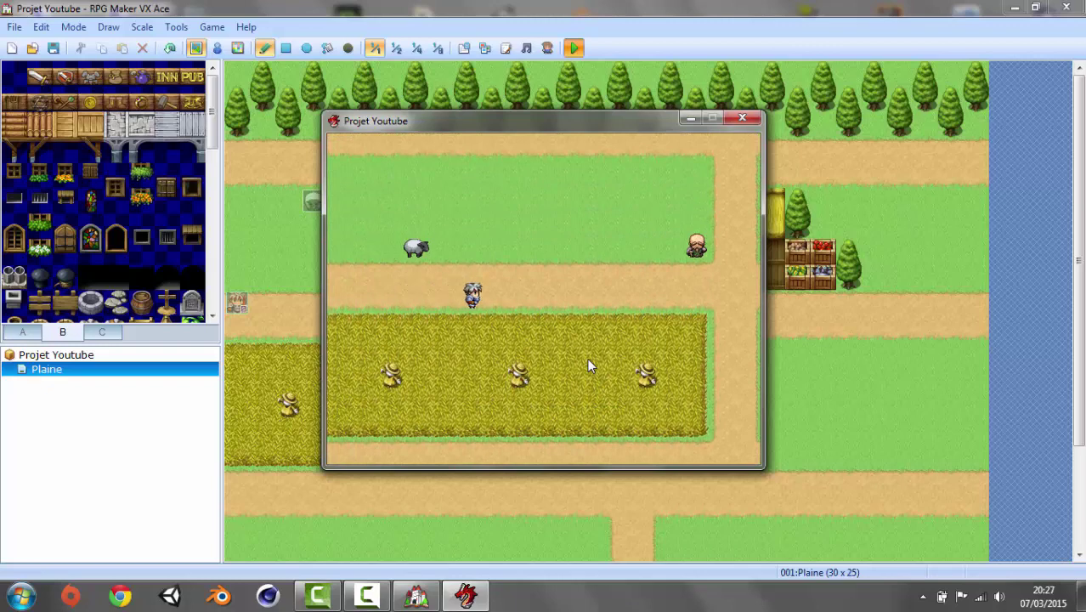
{"action": "key", "text": "Right"}
{"action": "key", "text": "Right"}
{"action": "key", "text": "Right"}
{"action": "key", "text": "Right"}
{"action": "key", "text": "Right"}
{"action": "key", "text": "Right"}
{"action": "key", "text": "Right"}
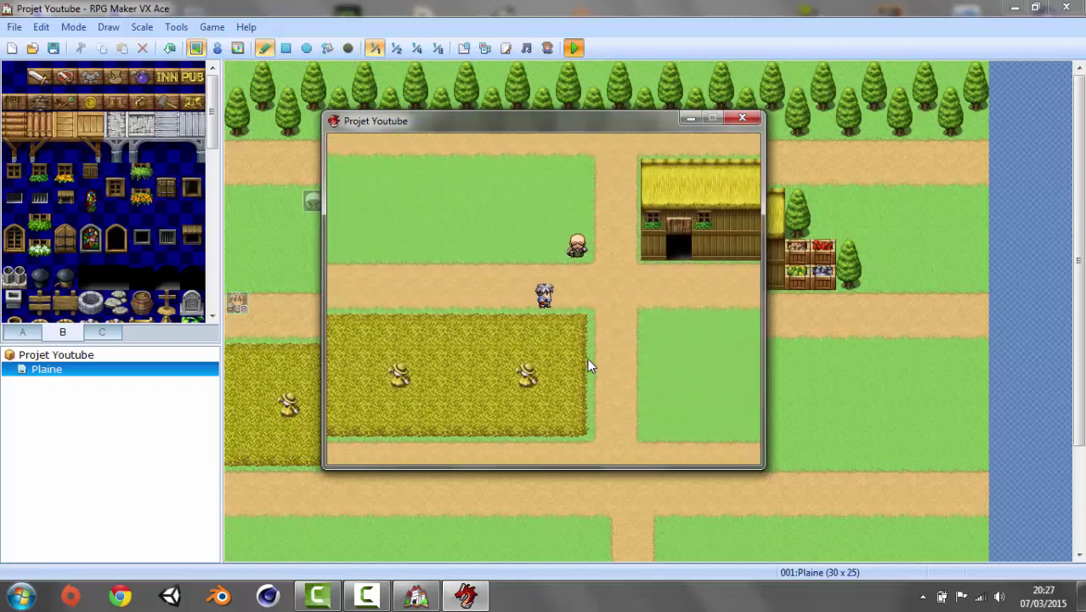
{"action": "key", "text": "Right"}
{"action": "key", "text": "Up"}
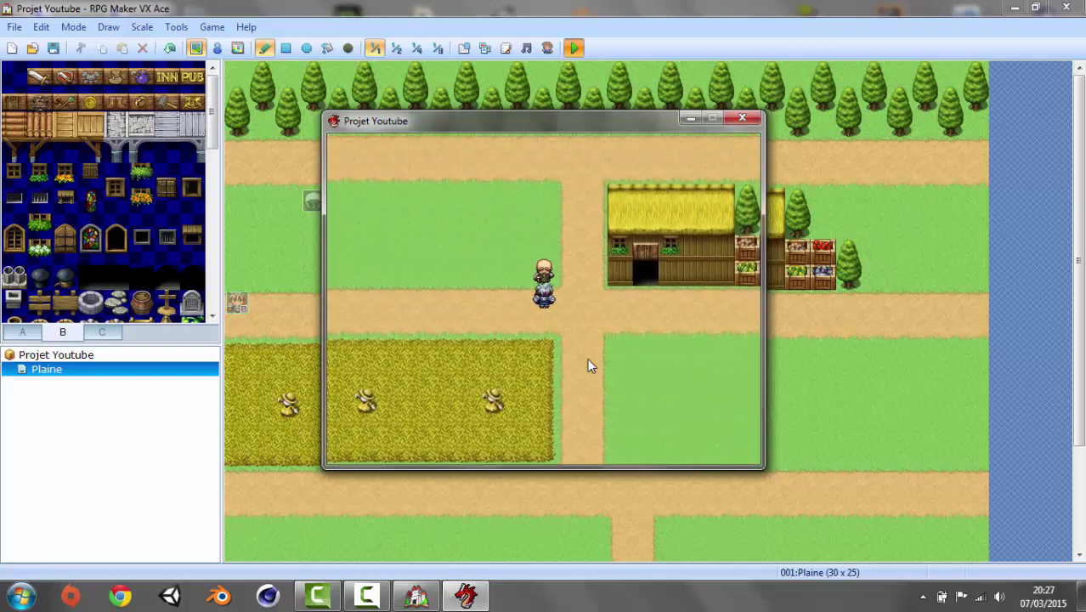
{"action": "key", "text": "Return"}
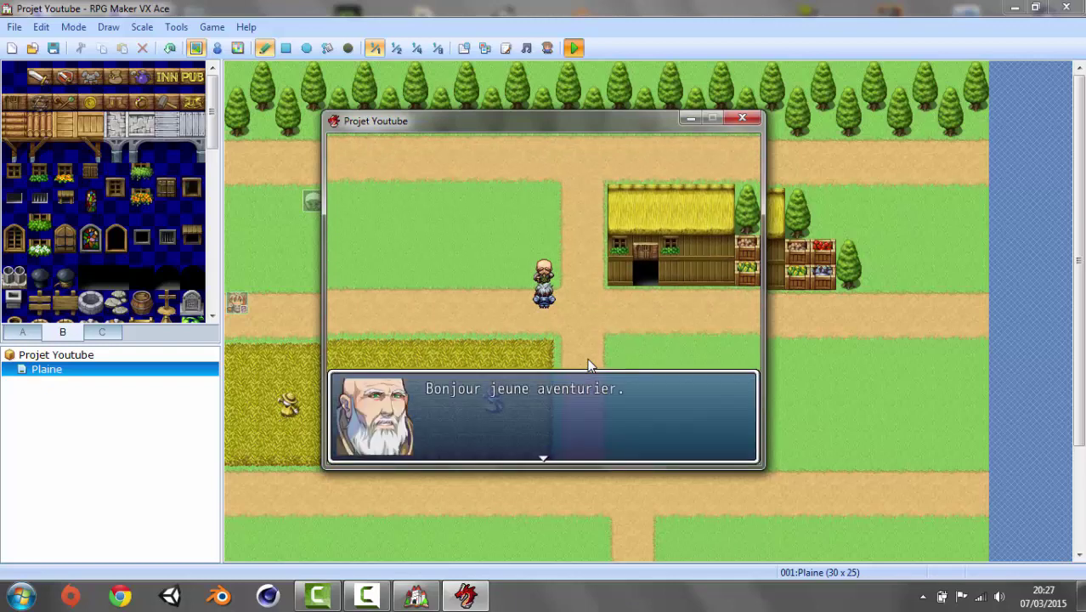
{"action": "key", "text": "Return"}
Step: Wander down and back up the path, then close the playtest window
{"action": "key", "text": "Down"}
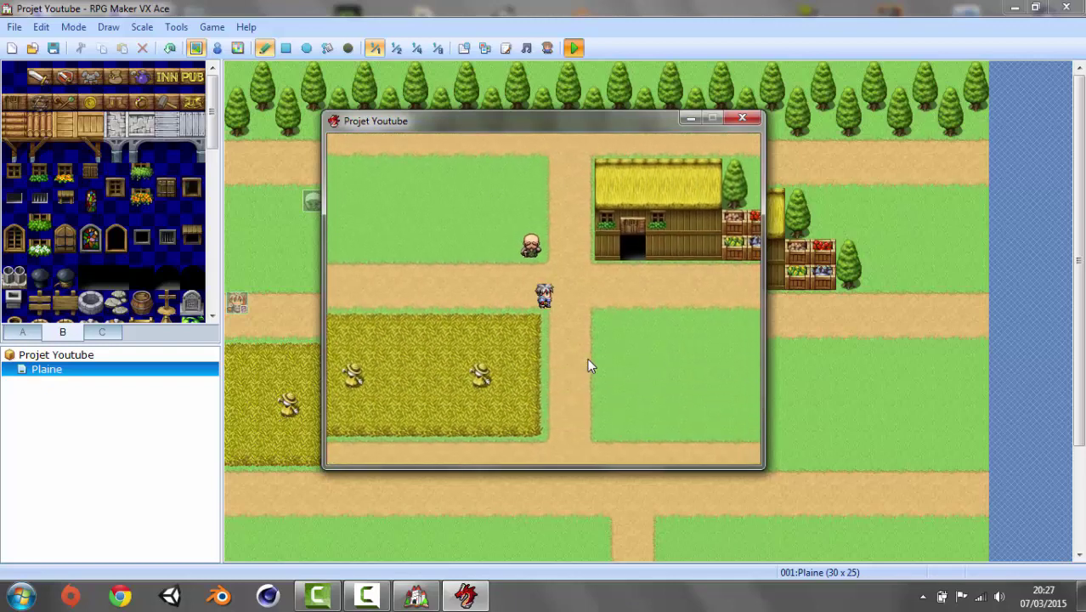
{"action": "key", "text": "Right"}
{"action": "key", "text": "Right"}
{"action": "key", "text": "Down"}
{"action": "key", "text": "Down"}
{"action": "key", "text": "Down"}
{"action": "key", "text": "Down"}
{"action": "key", "text": "Down"}
{"action": "key", "text": "Down"}
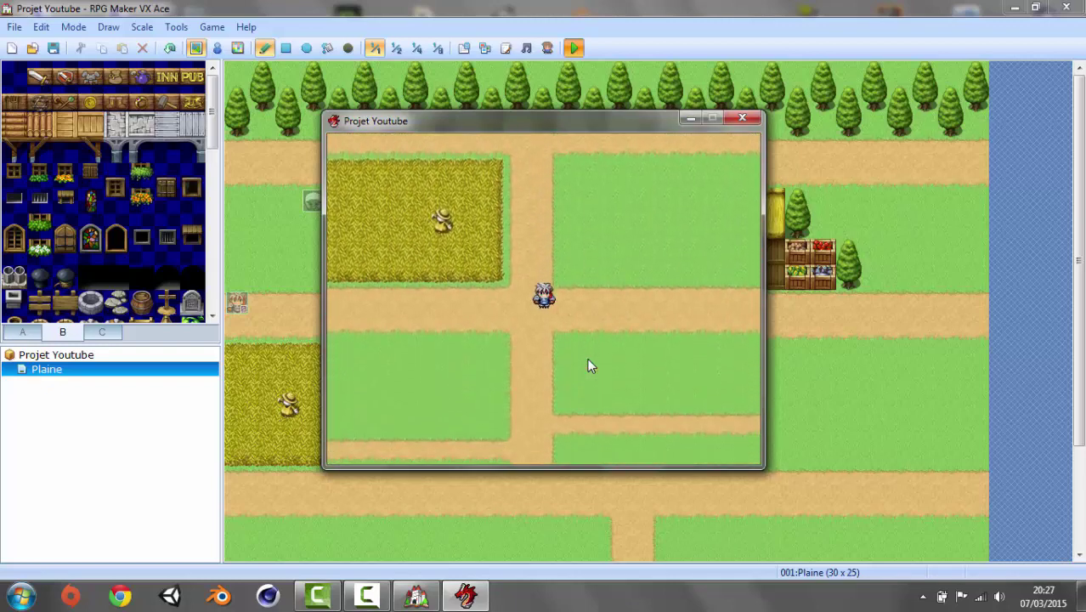
{"action": "key", "text": "Down"}
{"action": "key", "text": "Down"}
{"action": "key", "text": "Down"}
{"action": "key", "text": "Left"}
{"action": "key", "text": "Up"}
{"action": "key", "text": "Up"}
{"action": "key", "text": "Up"}
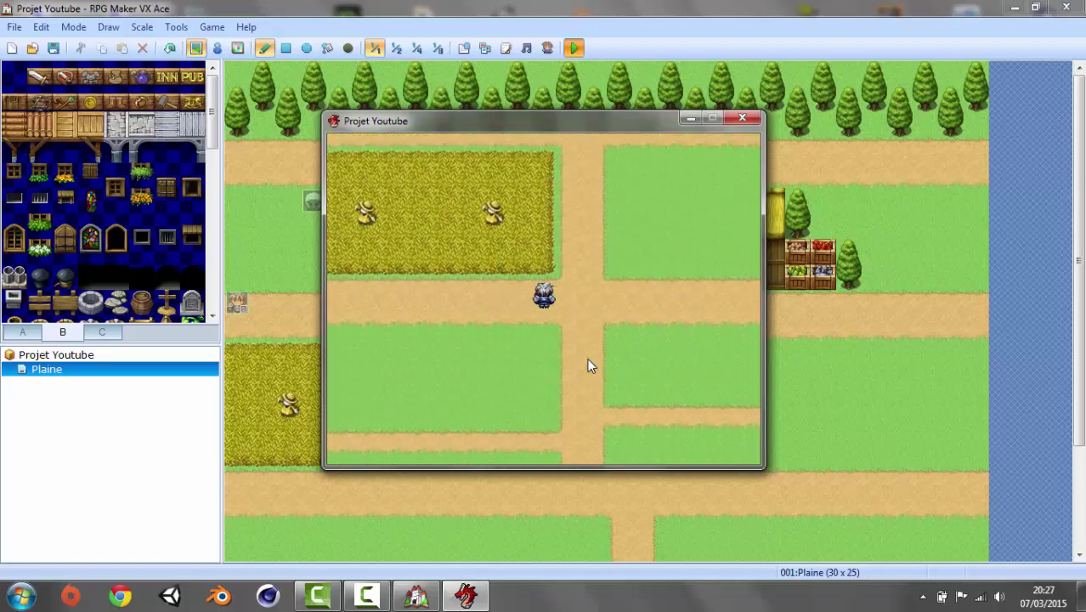
{"action": "key", "text": "Up"}
{"action": "key", "text": "Up"}
{"action": "key", "text": "Left"}
{"action": "key", "text": "Left"}
{"action": "left_click", "coordinate": [751, 120]}
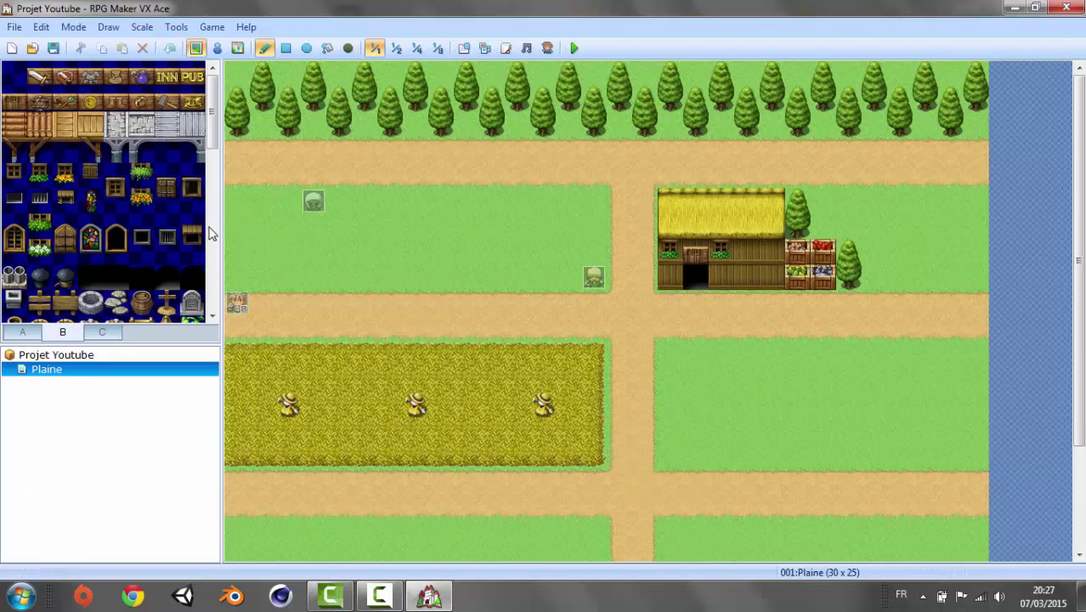
{"action": "scroll", "coordinate": [202, 128], "scroll_direction": "down", "scroll_amount": 3}
{"action": "scroll", "coordinate": [208, 170], "scroll_direction": "up", "scroll_amount": 3}
{"action": "left_click_drag", "start_coordinate": [238, 199], "coordinate": [338, 276]}
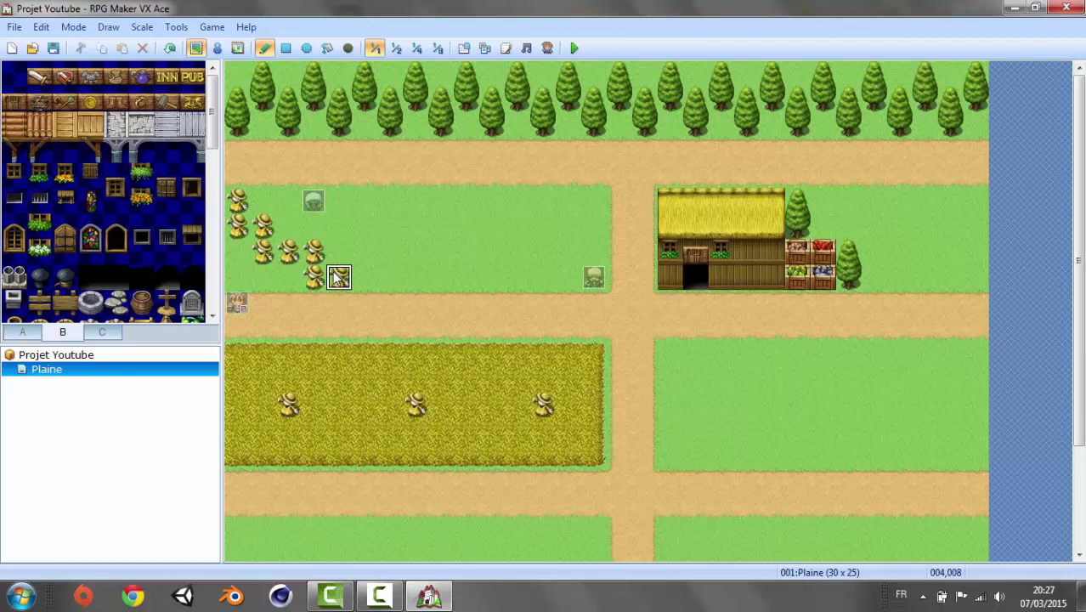
{"action": "key", "text": "ctrl+z"}
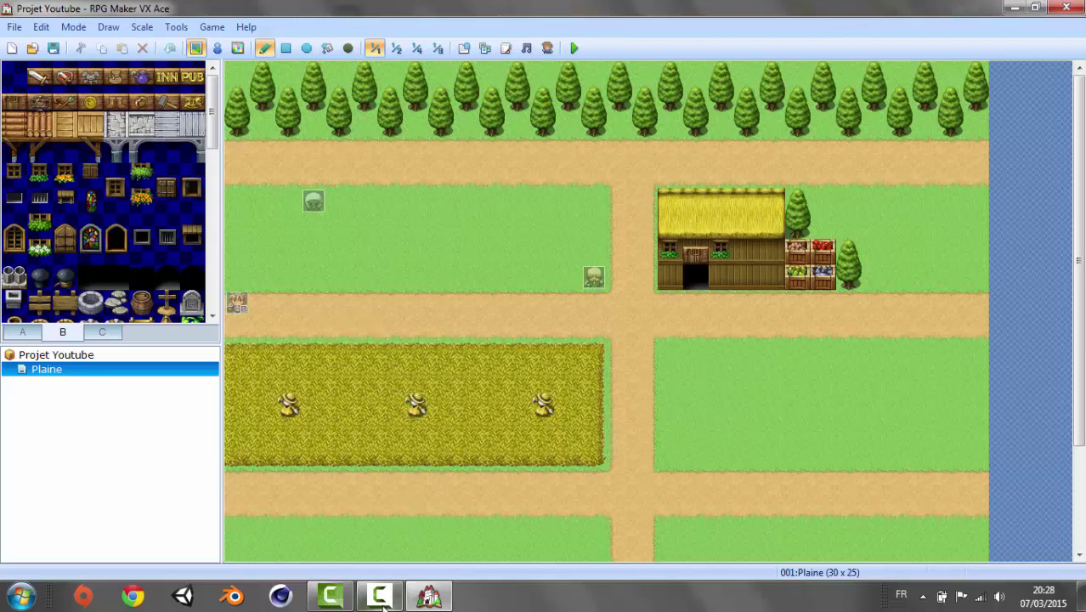
{"action": "left_click", "coordinate": [1050, 519]}
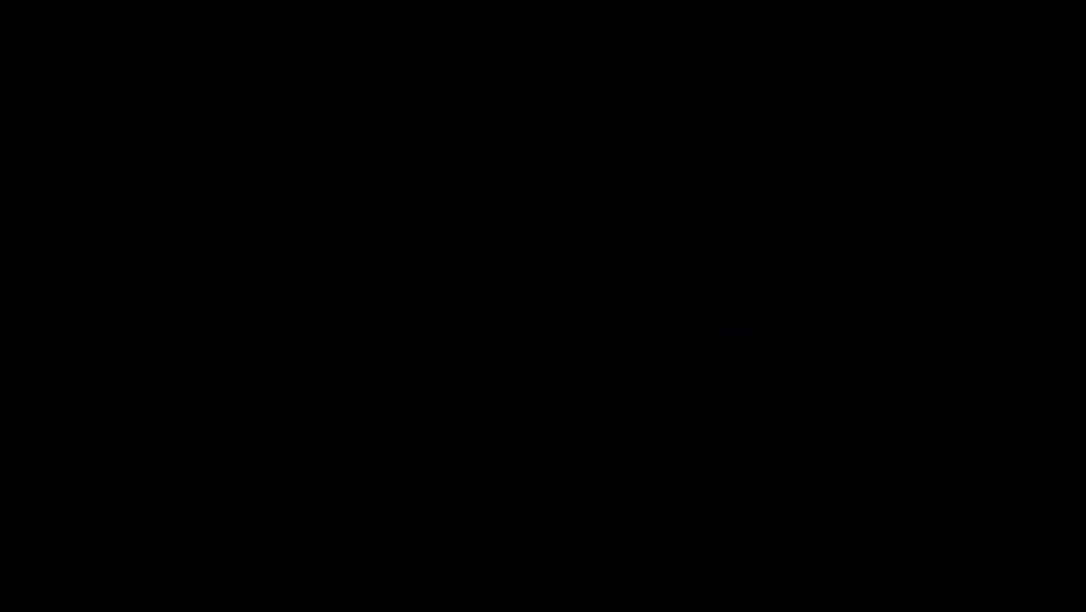